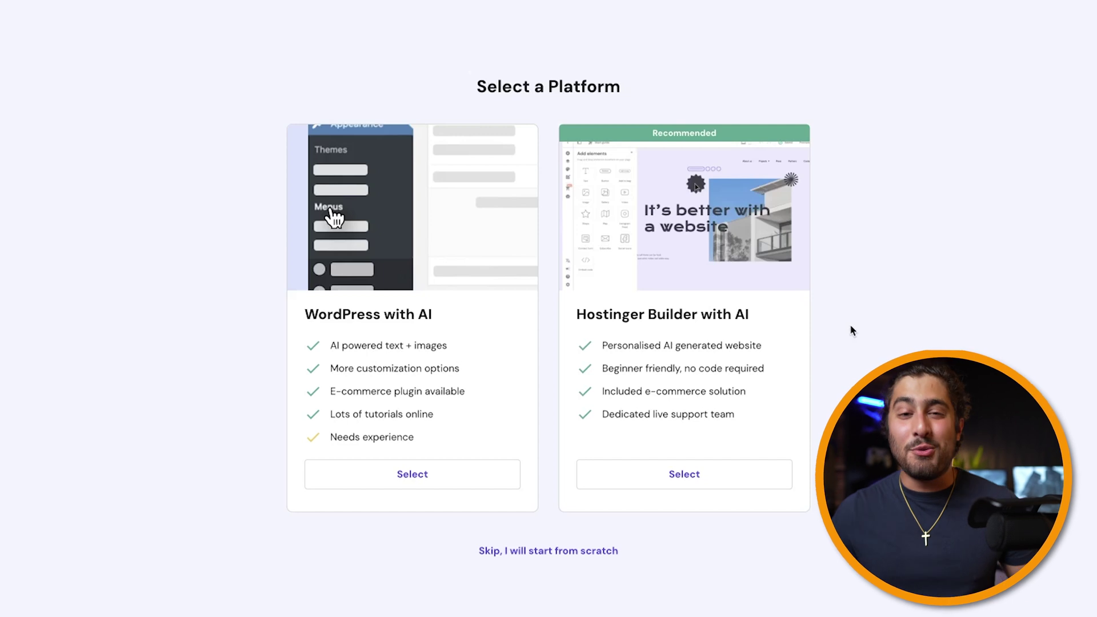
Choose Hostinger Builder with AI as the website platform.
click(685, 474)
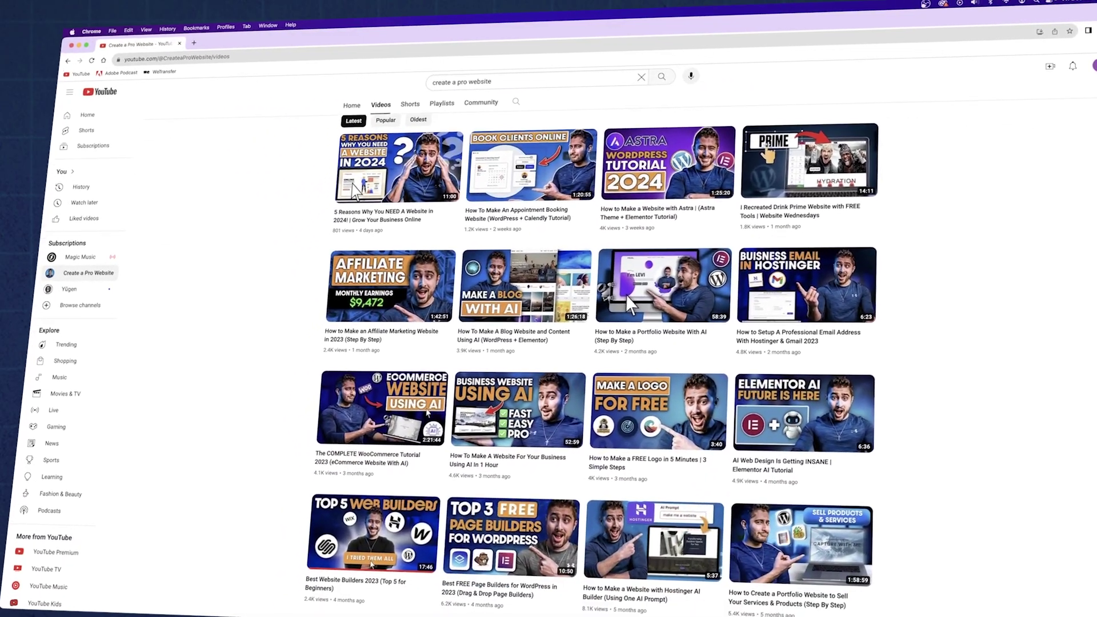
scroll(604, 371, down, 5)
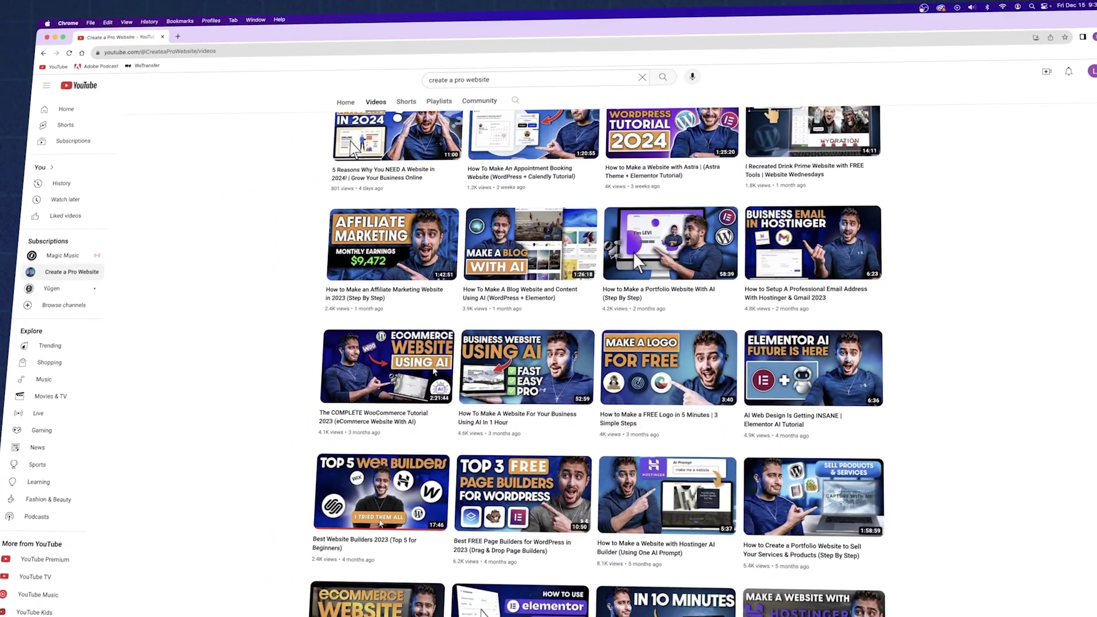
scroll(603, 371, down, 5)
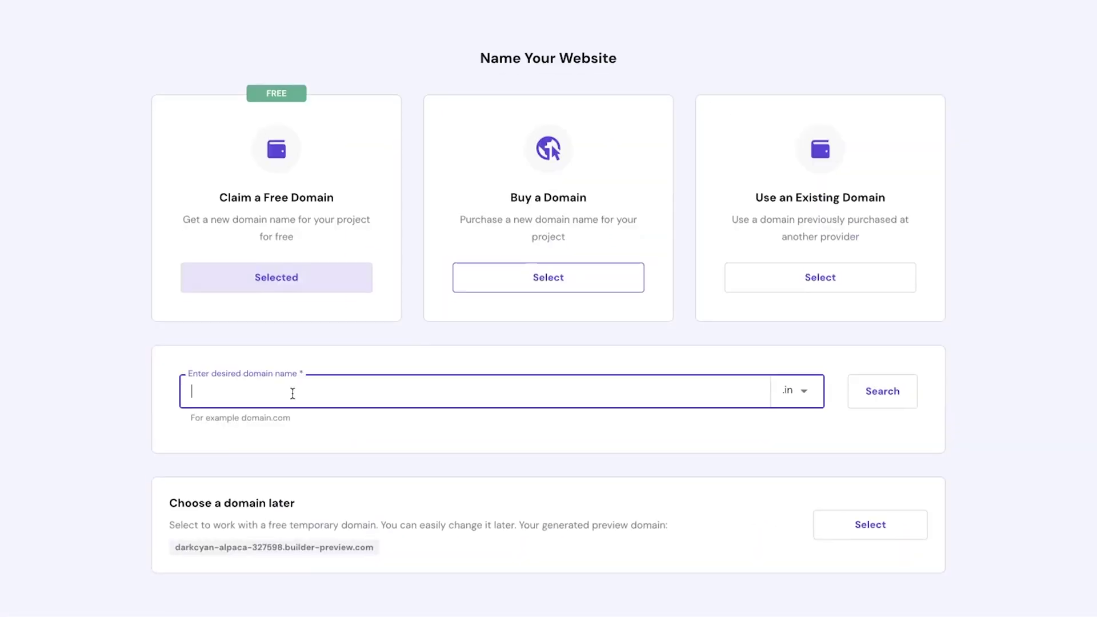
Search for the free domain name capwportfoliosite.
text(capwportfoliosite)
key(Return)
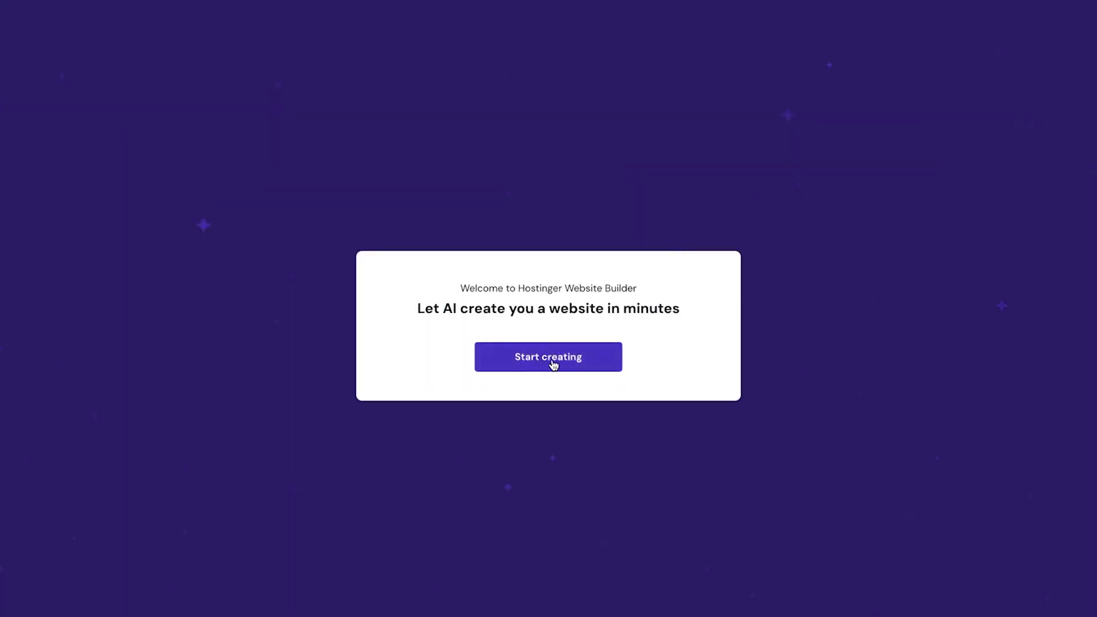
Look over the welcome page down to the pre-made templates option and start creating the website with AI.
drag(440, 309, 497, 309)
click(497, 309)
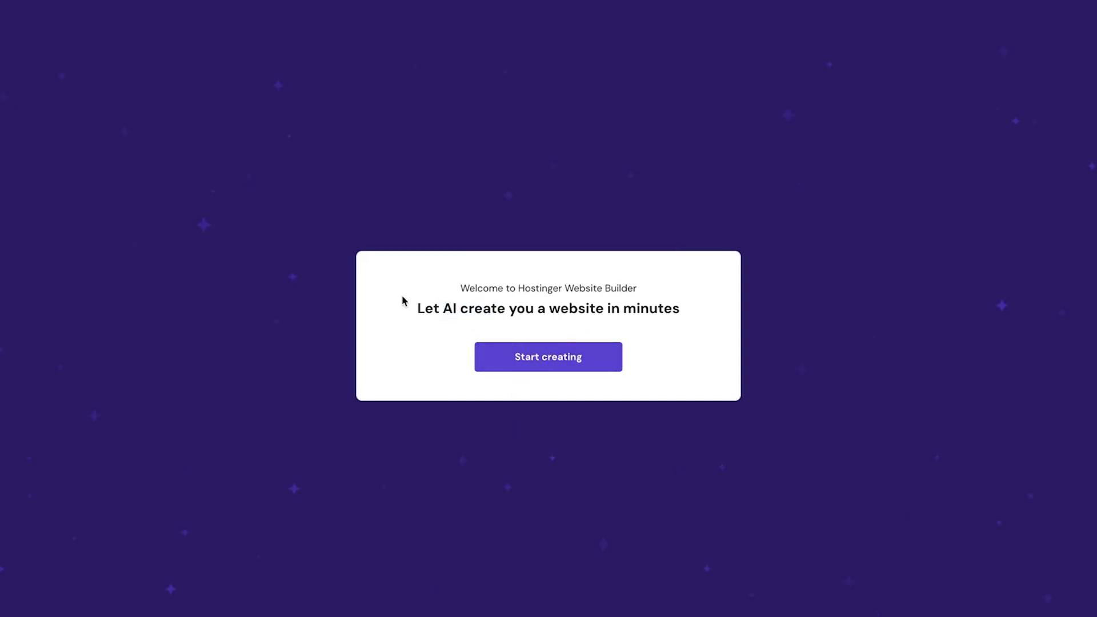
scroll(468, 351, down, 2)
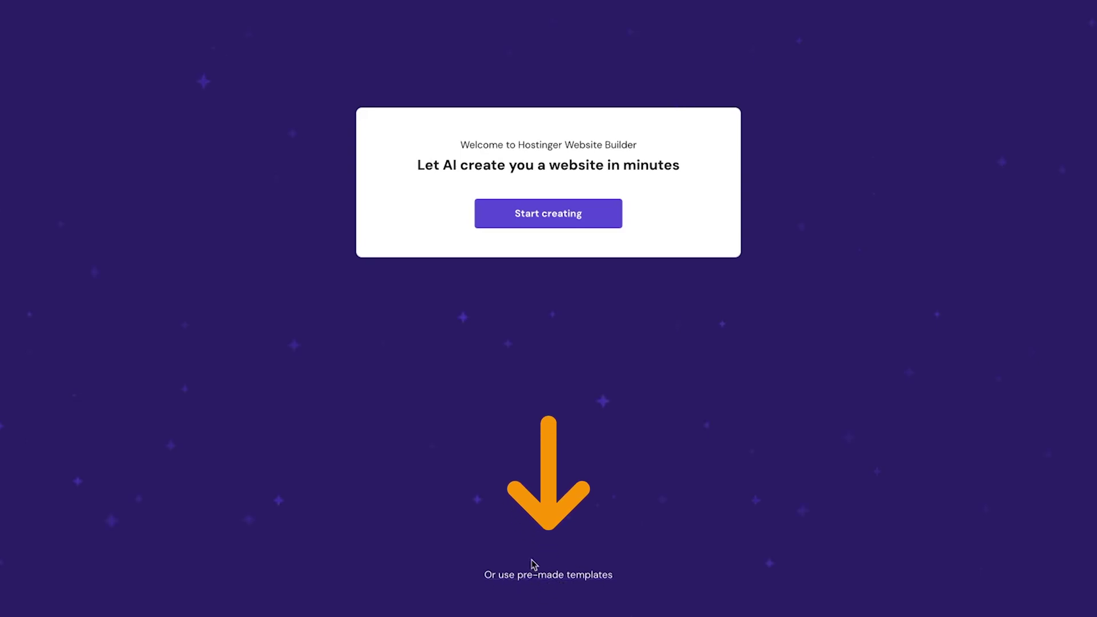
scroll(540, 422, up, 1)
click(539, 264)
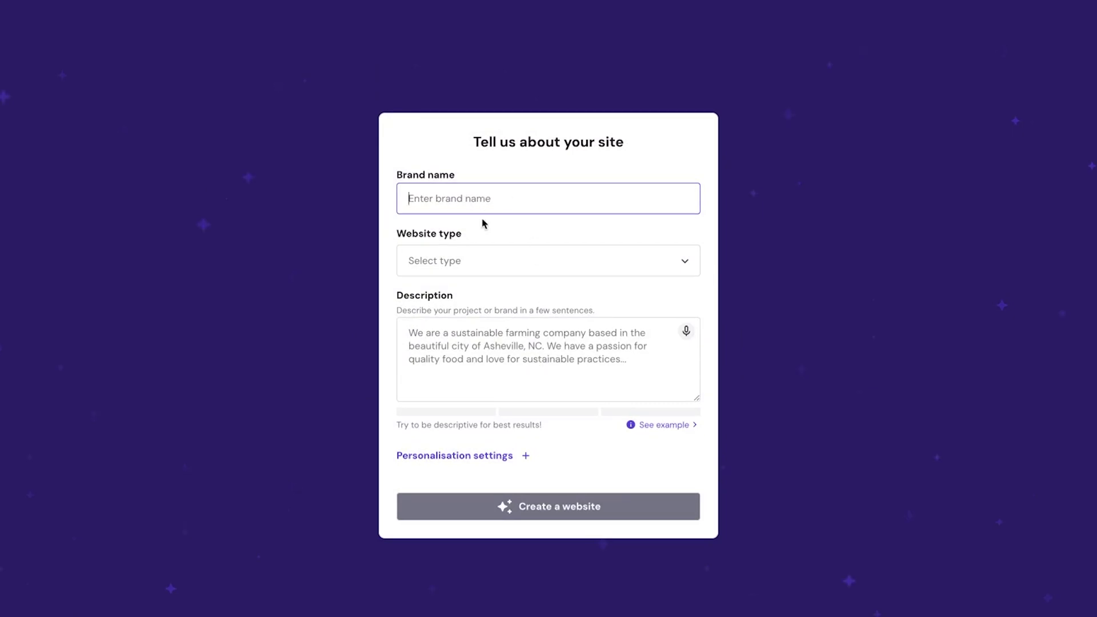
Look at the style and color options in the personalisation settings and collapse them again.
click(439, 457)
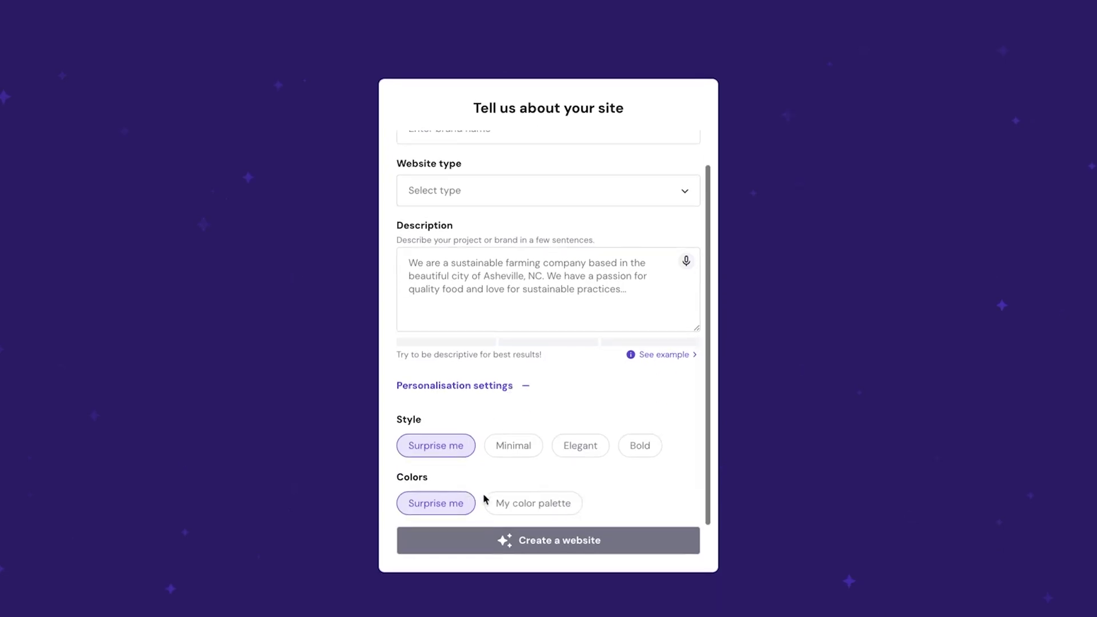
click(498, 386)
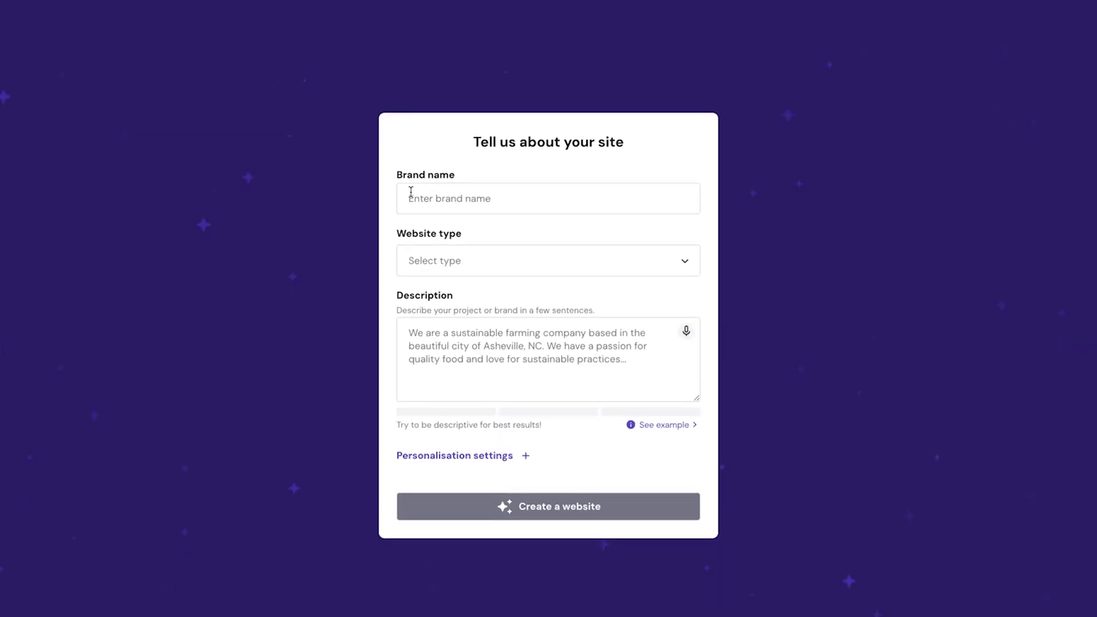
Enter the brand name "CAPW Portfolio Site" and set the website type to Portfolio.
click(452, 197)
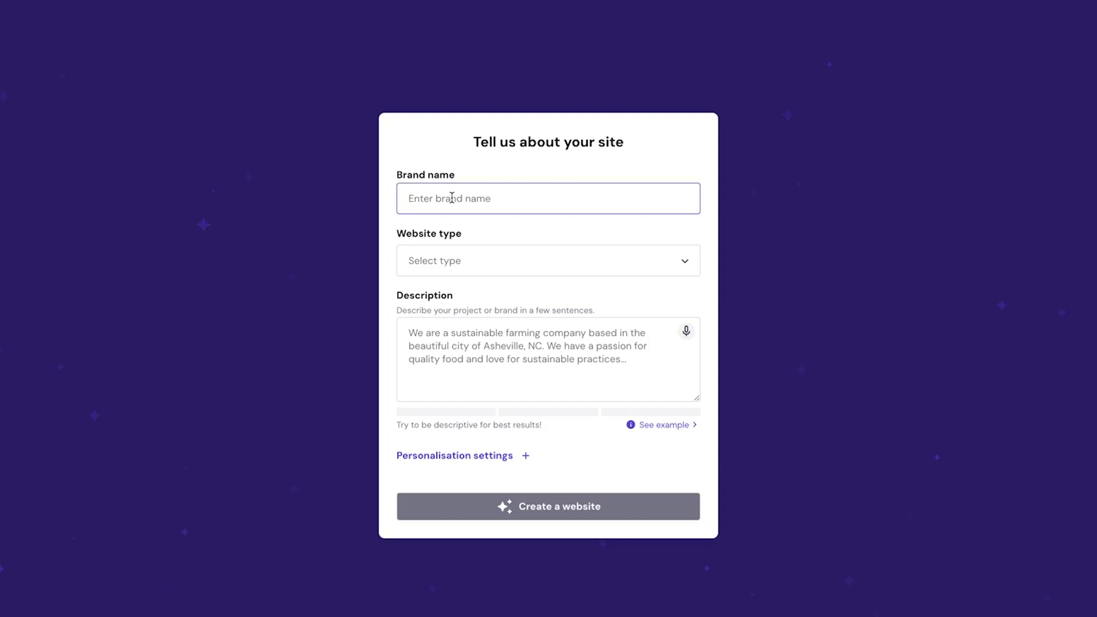
text(CAPW Portfolio Site)
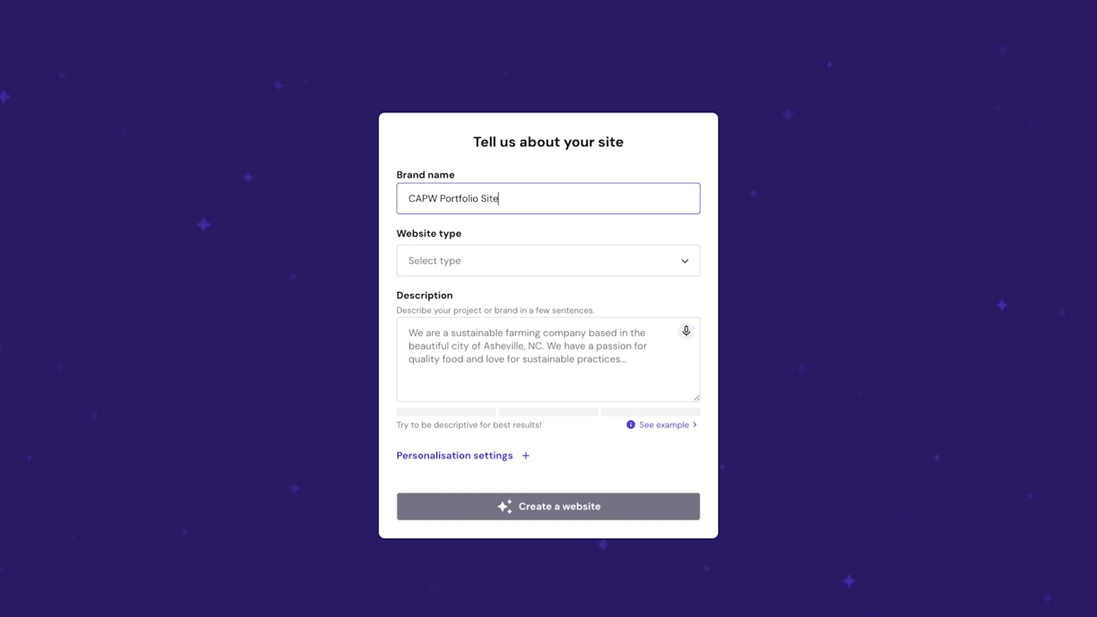
drag(546, 197, 353, 201)
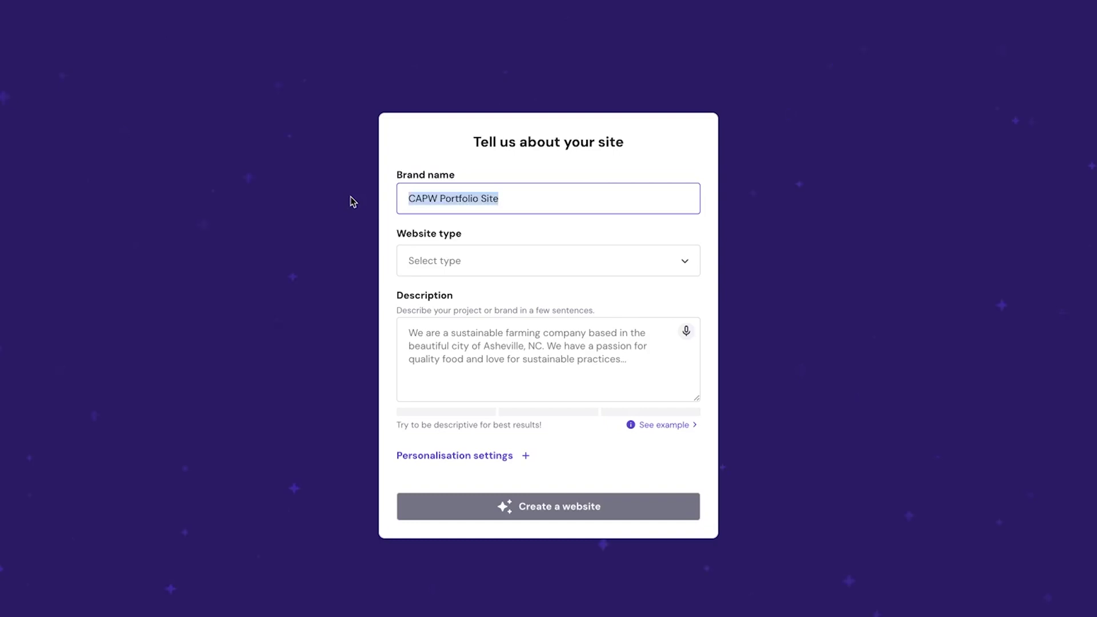
click(485, 226)
click(473, 272)
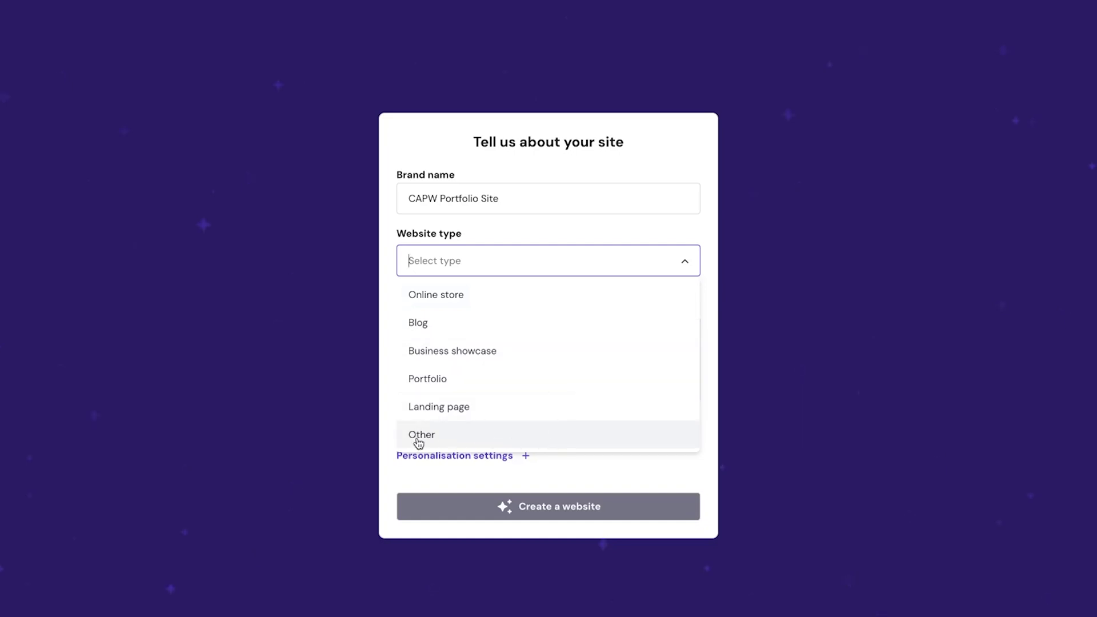
click(445, 383)
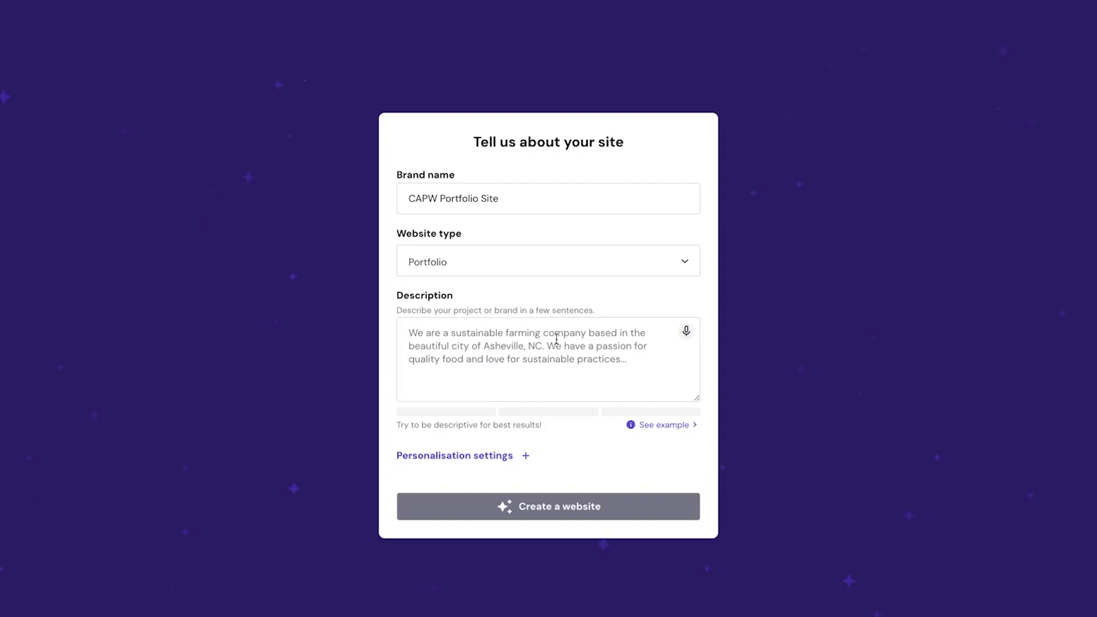
Read the example Italian restaurant description and hide it again.
click(660, 424)
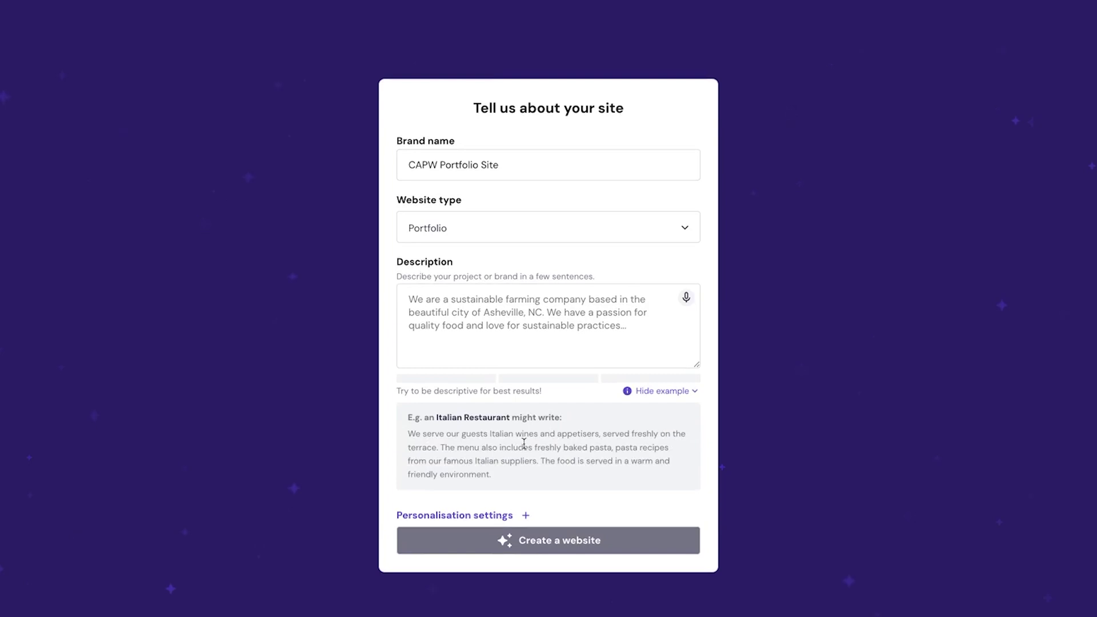
drag(407, 437, 620, 487)
click(679, 497)
click(663, 390)
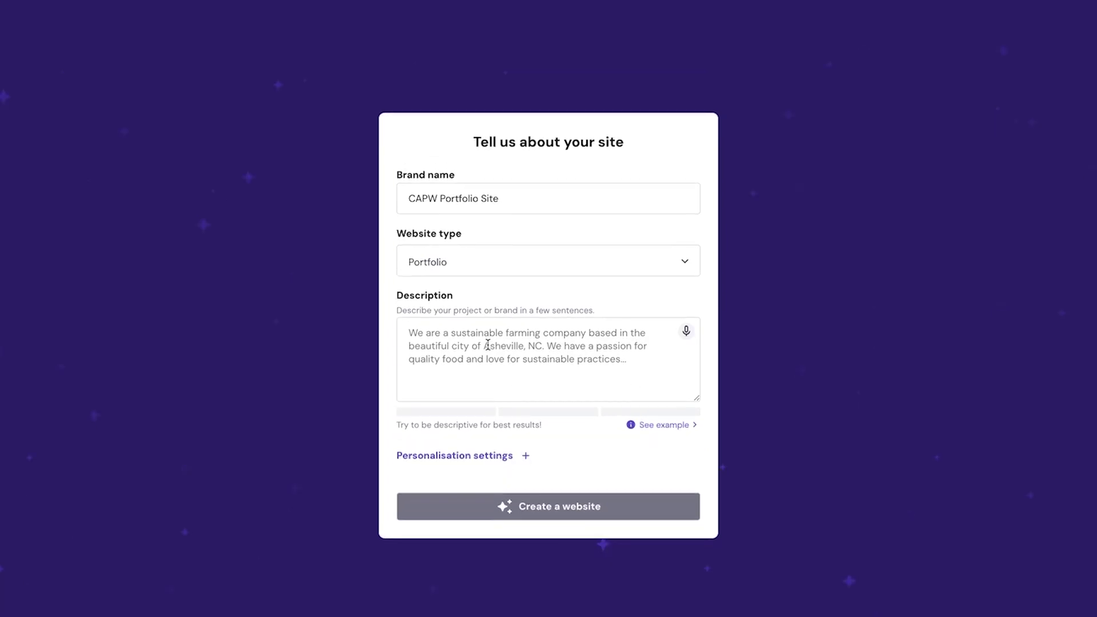
Describe the brand as a WordPress web designer with over 10 years of experience, offering custom websites, web designing, website updates and UX/UI design.
click(459, 334)
text(I a)
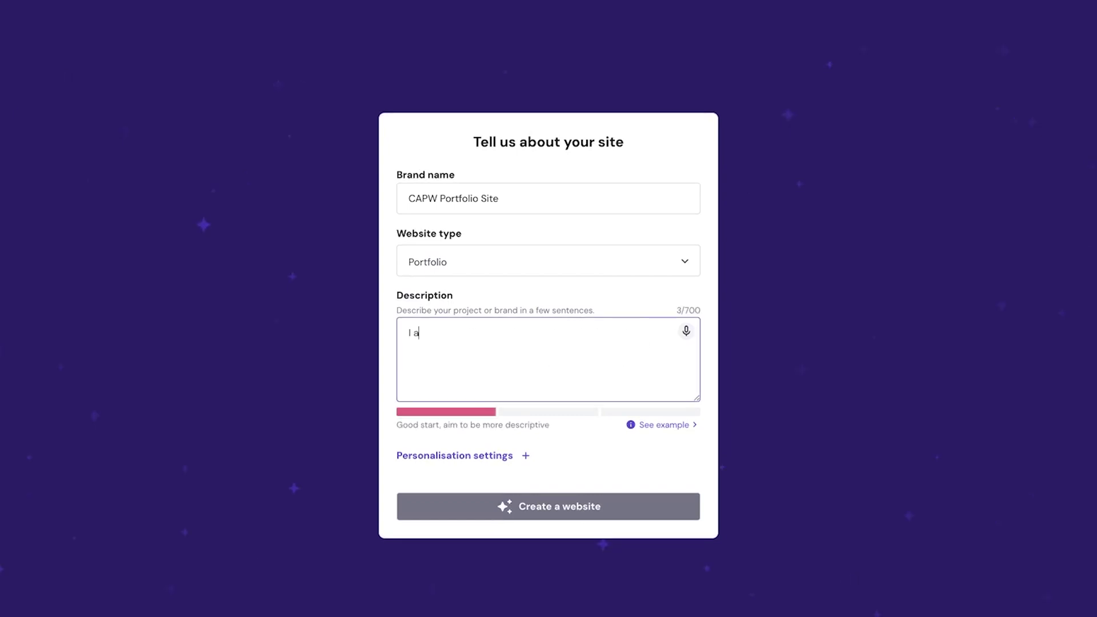
text(m a web designer who specializes in wordpress websites. I have been doing this for over 10 years now so i have built up quite a bit of experience.)
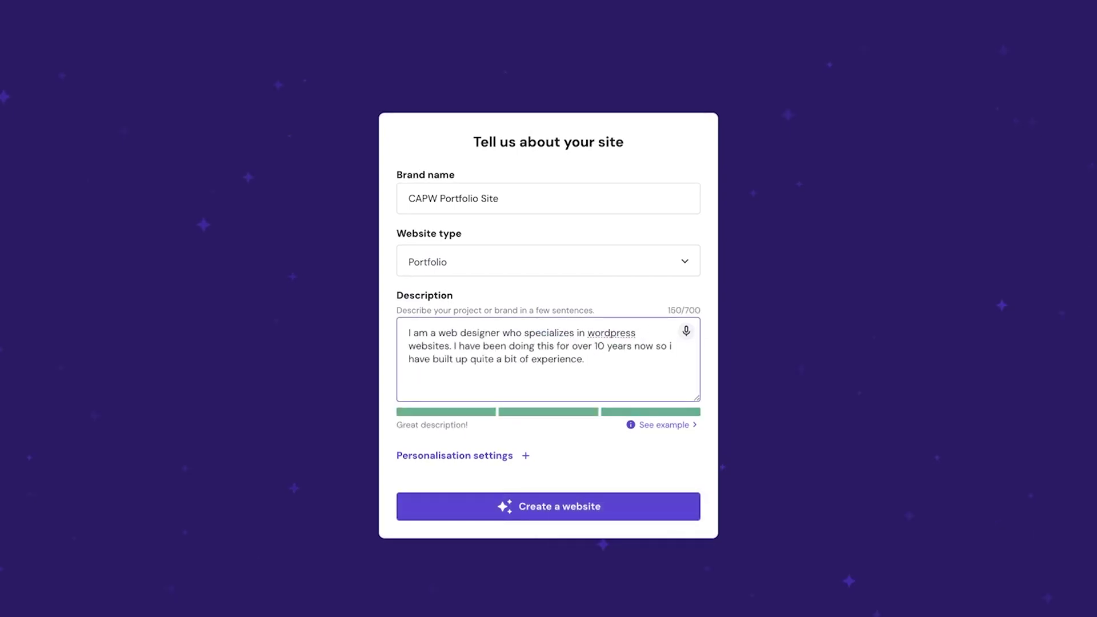
text( I build custom websites for clients and listen to their needs with multiple revisions and customization changes. I offer services like web designing, website updates, and also UX/UI design as well.)
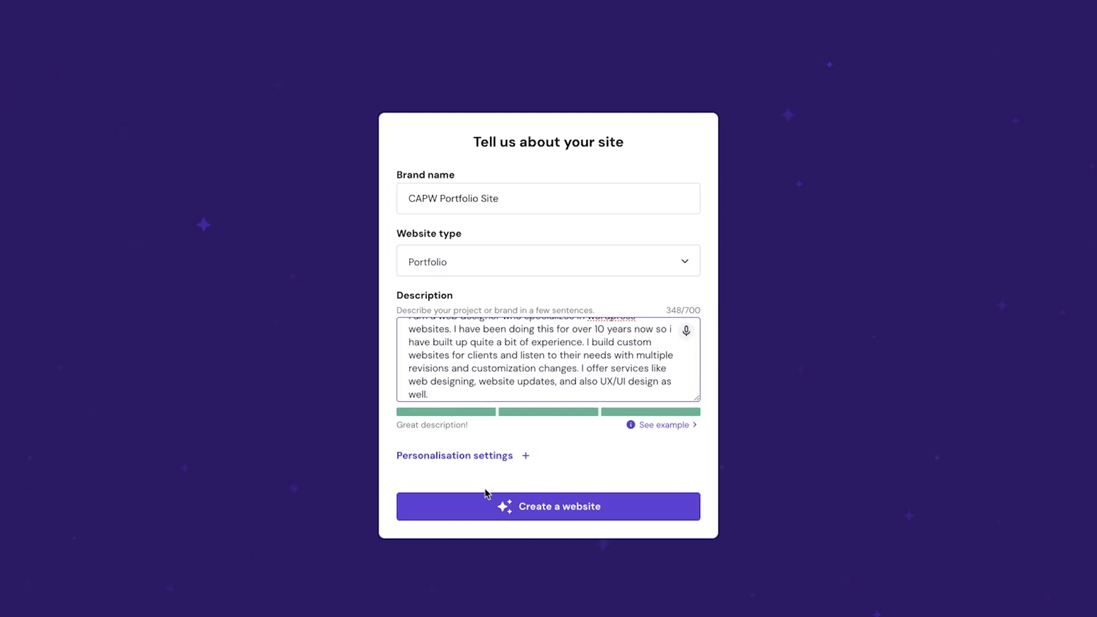
Expand the personalisation settings and review the full site description.
click(477, 456)
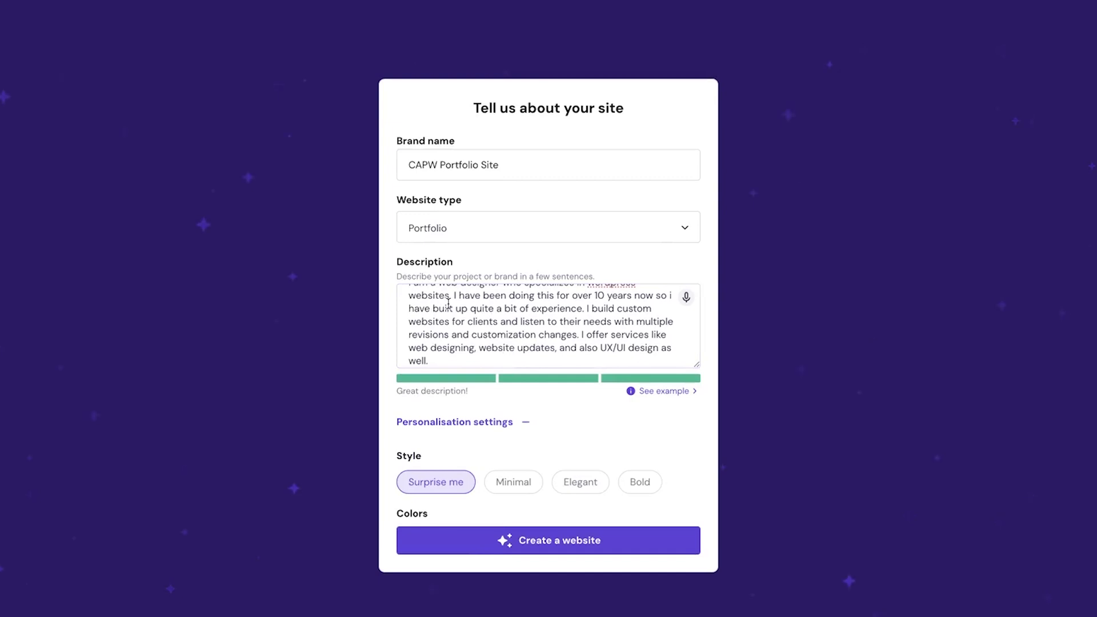
click(454, 358)
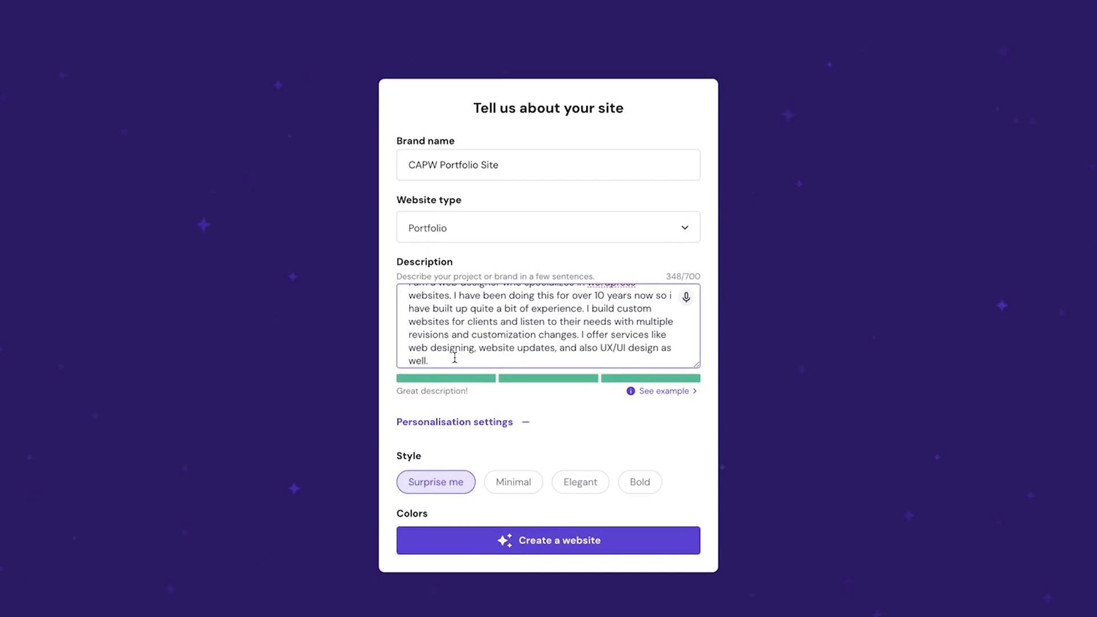
drag(455, 357, 385, 274)
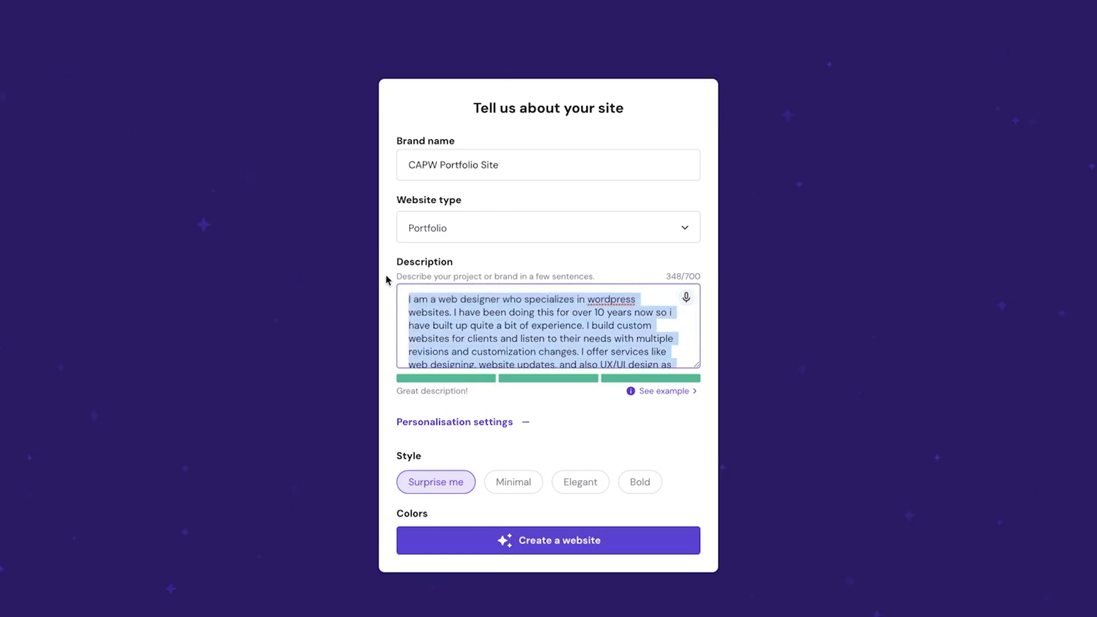
click(464, 312)
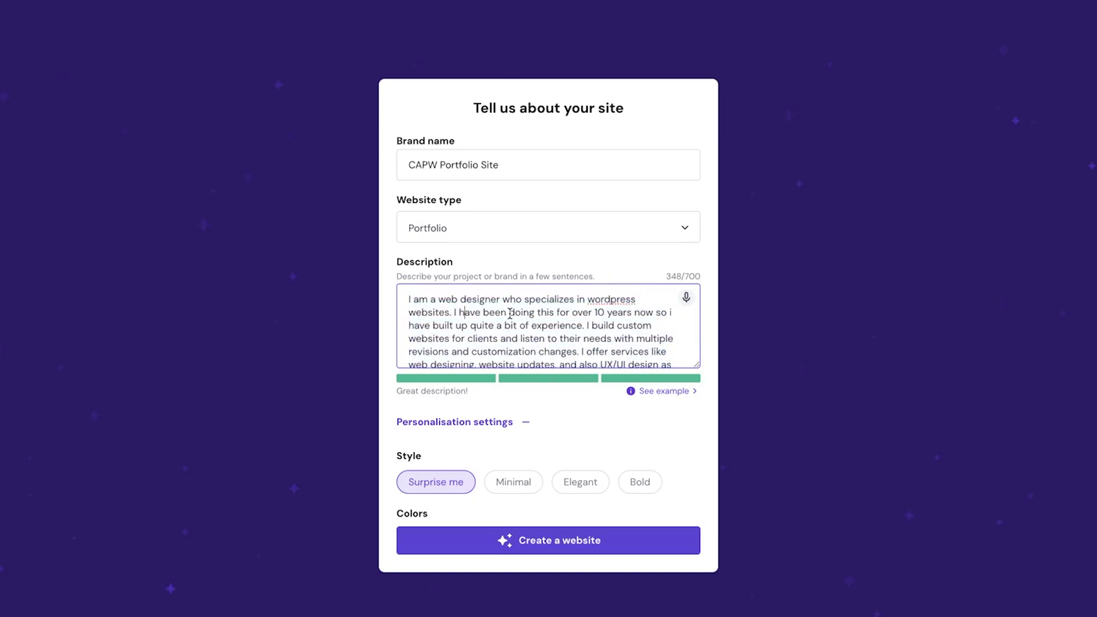
scroll(510, 314, down, 1)
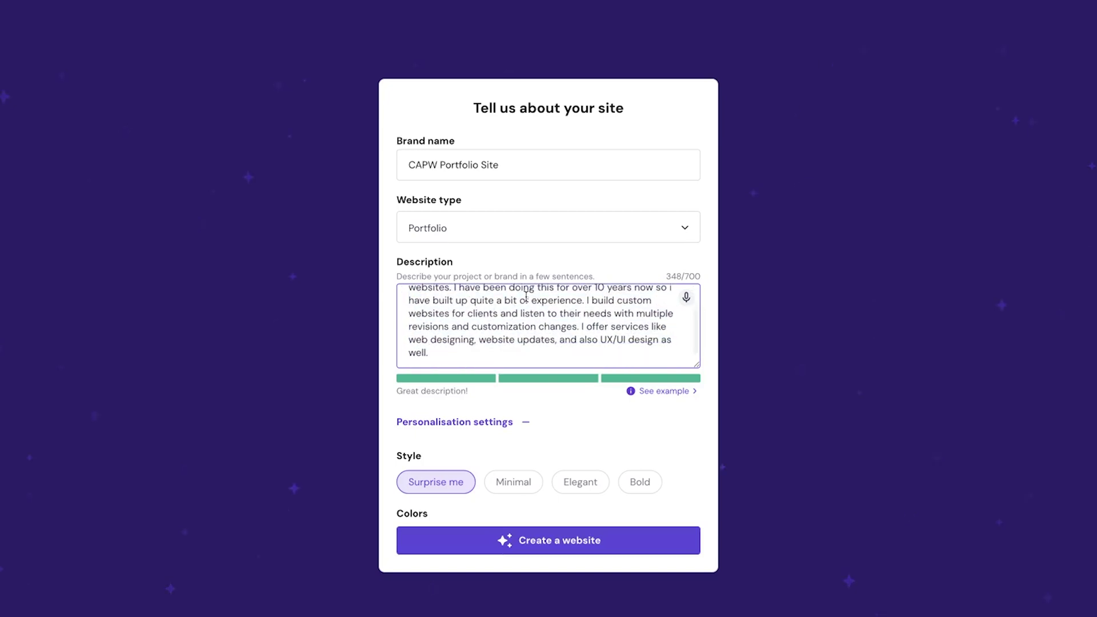
scroll(470, 392, down, 1)
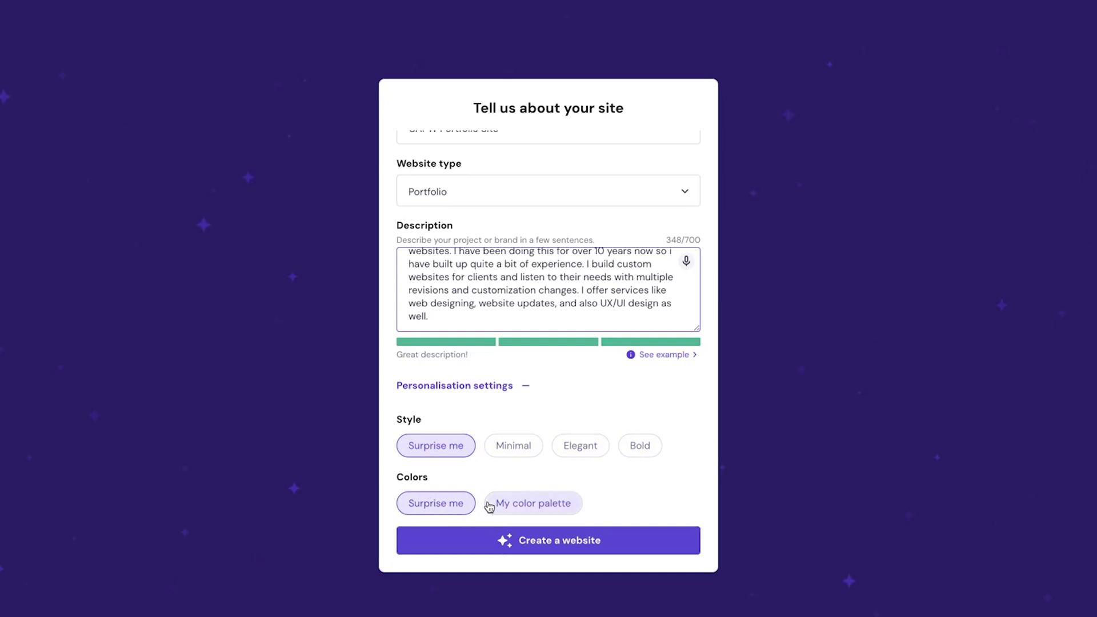
Switch the colors to a custom palette and set the accent color to blue #0700ff.
click(536, 504)
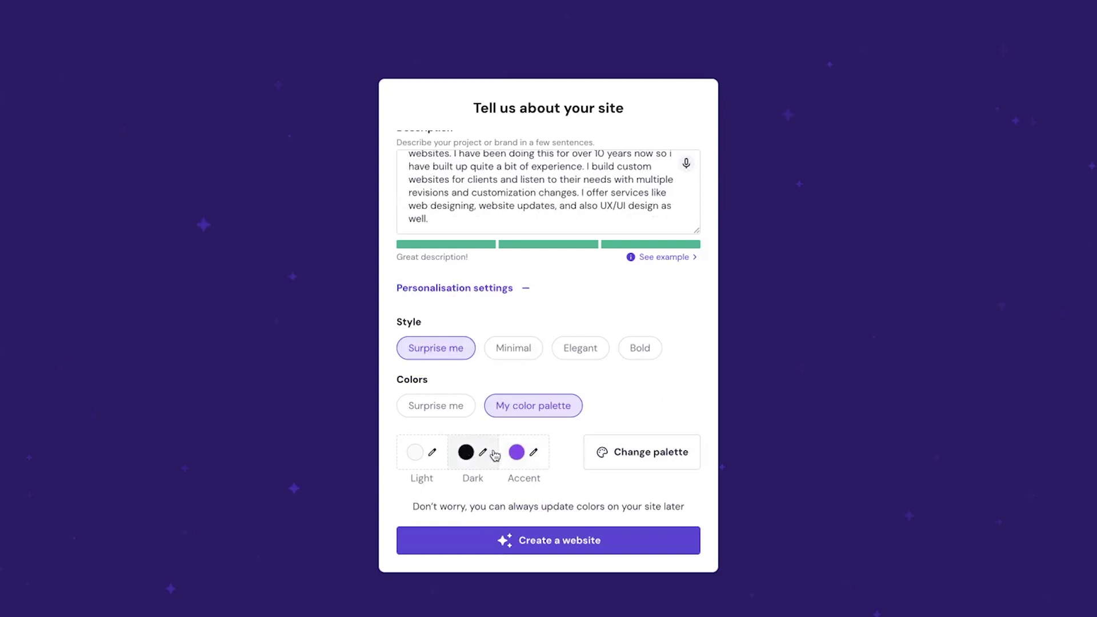
click(517, 453)
click(498, 370)
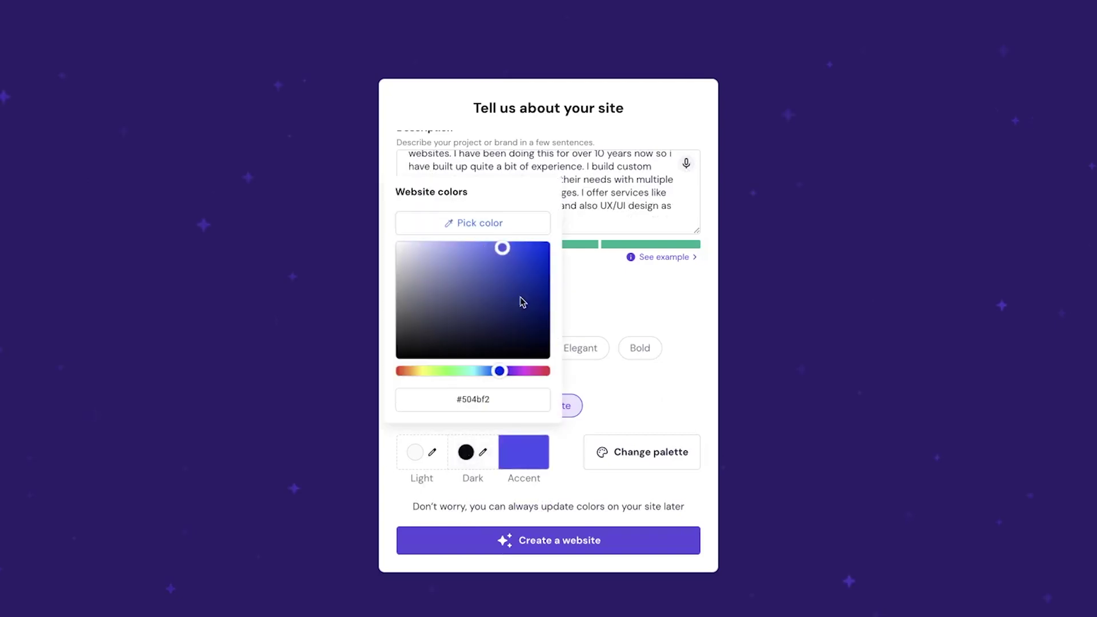
drag(522, 304, 549, 242)
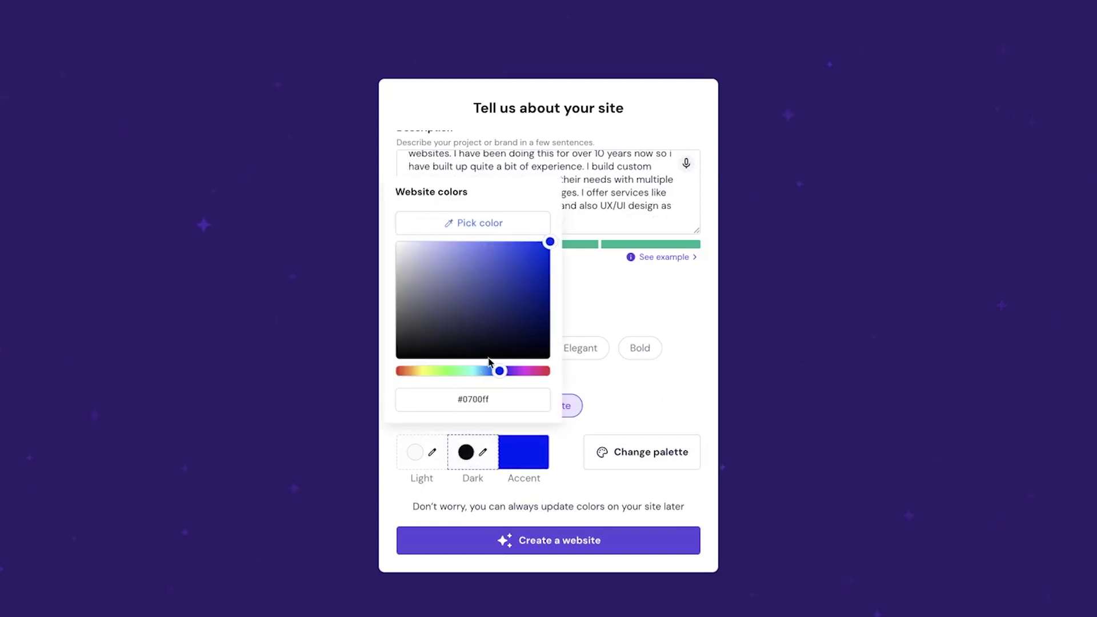
Set the palette's dark color to the dark gray #212121.
click(466, 453)
click(467, 453)
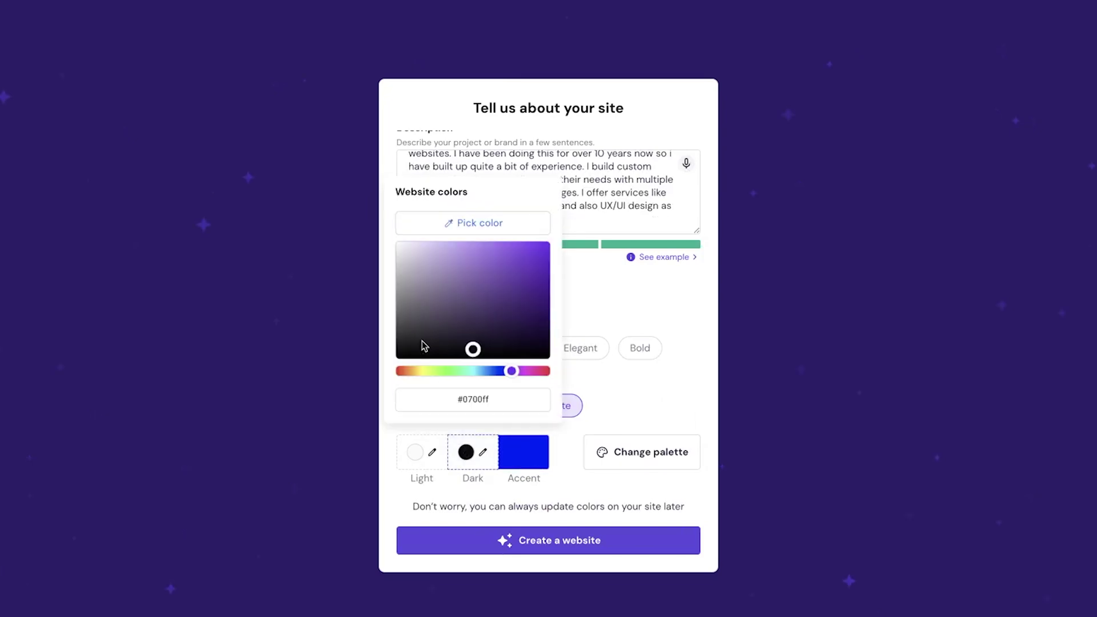
drag(421, 345, 382, 349)
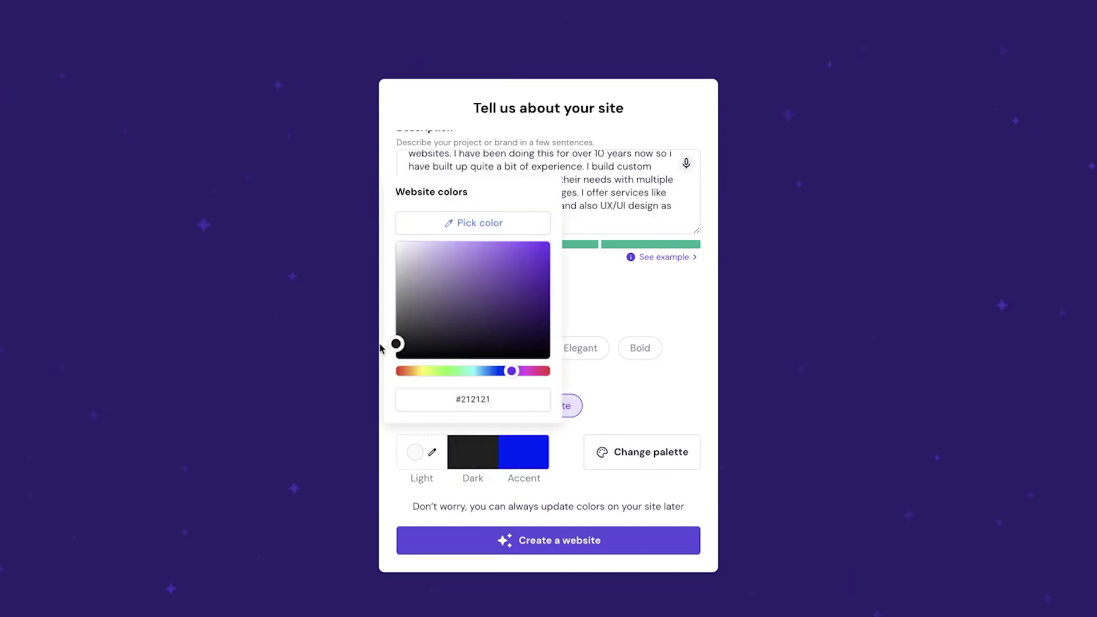
Set the palette's light color to the light gray #f0f0f0 and close the color picker.
click(414, 459)
click(413, 460)
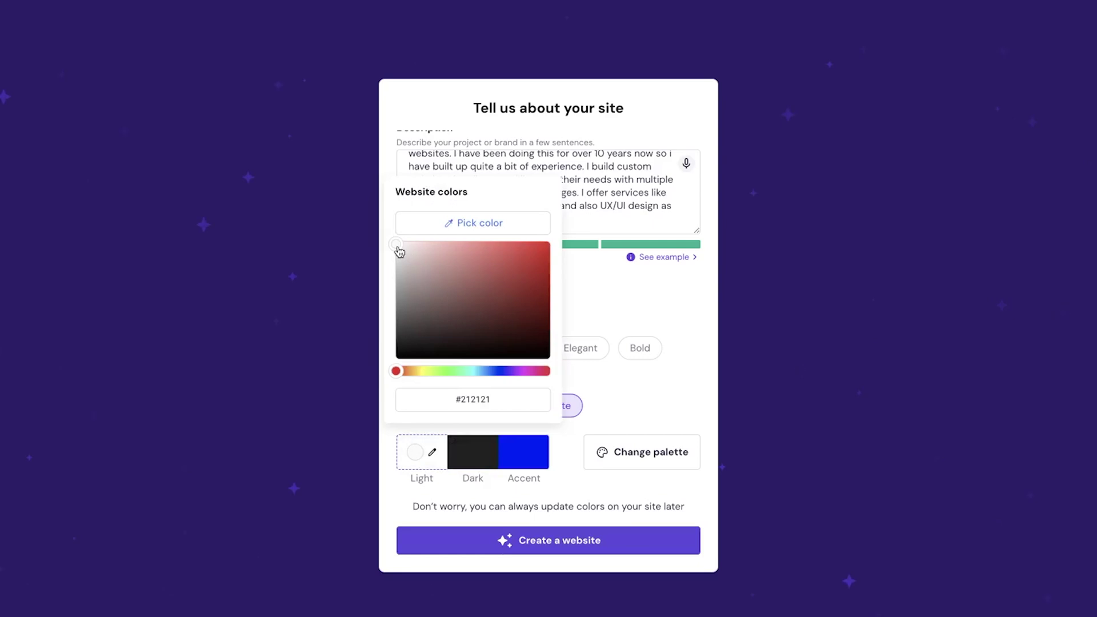
drag(396, 245, 382, 245)
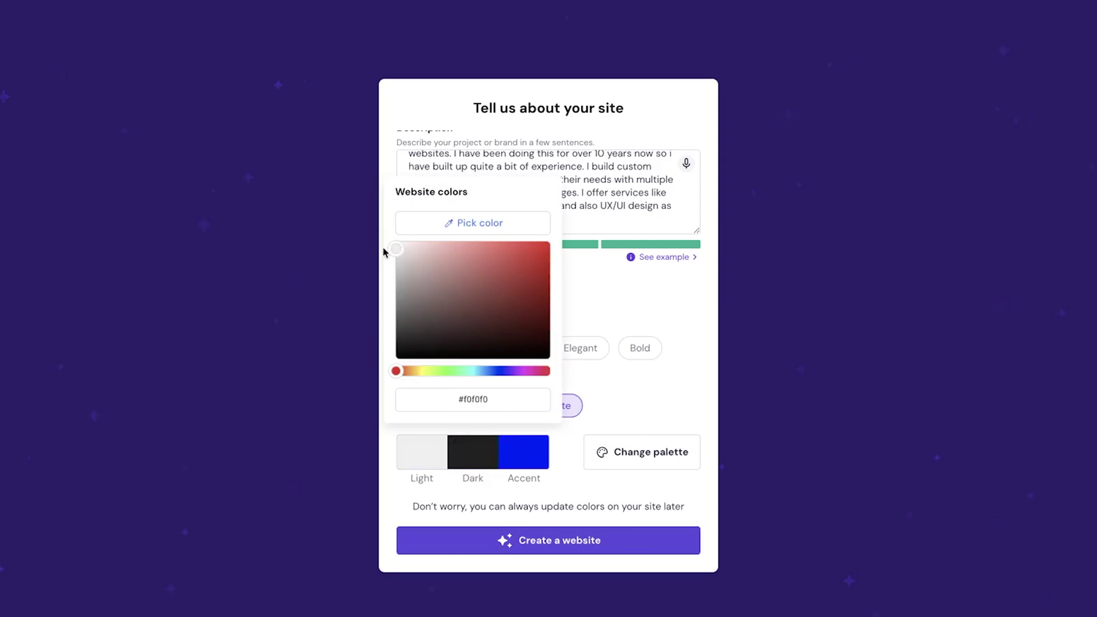
click(569, 448)
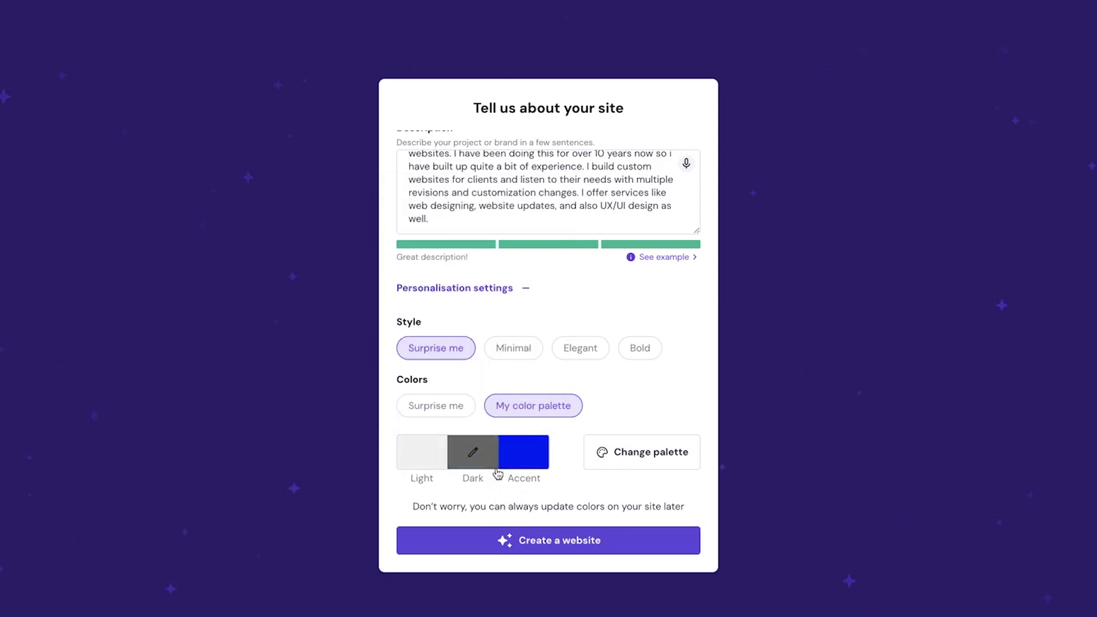
Select the Minimal style and generate the website.
click(514, 350)
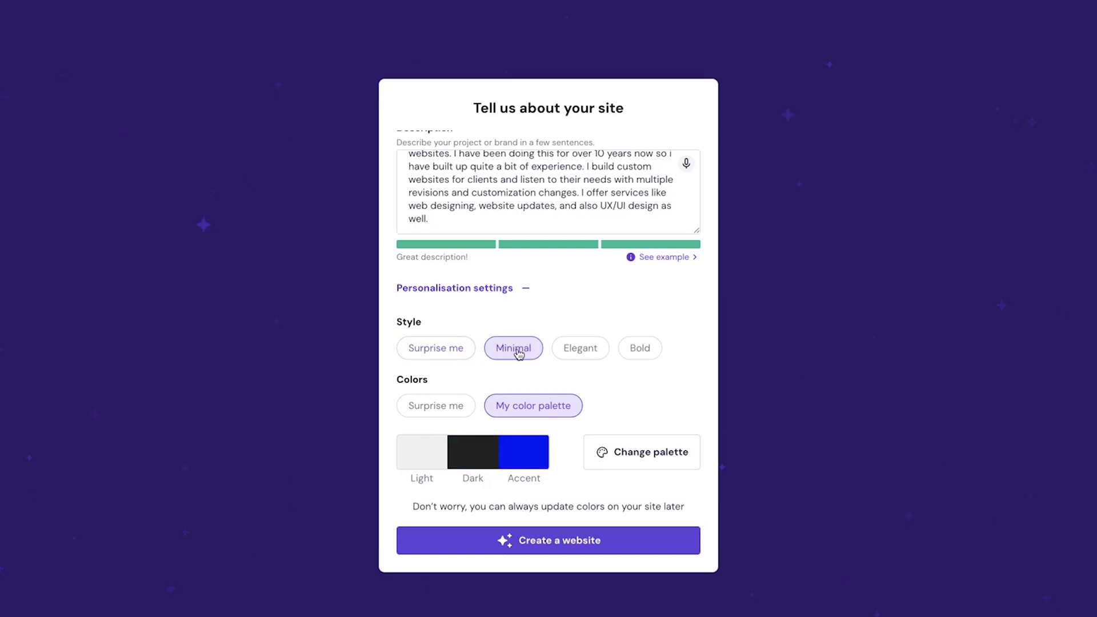
click(556, 541)
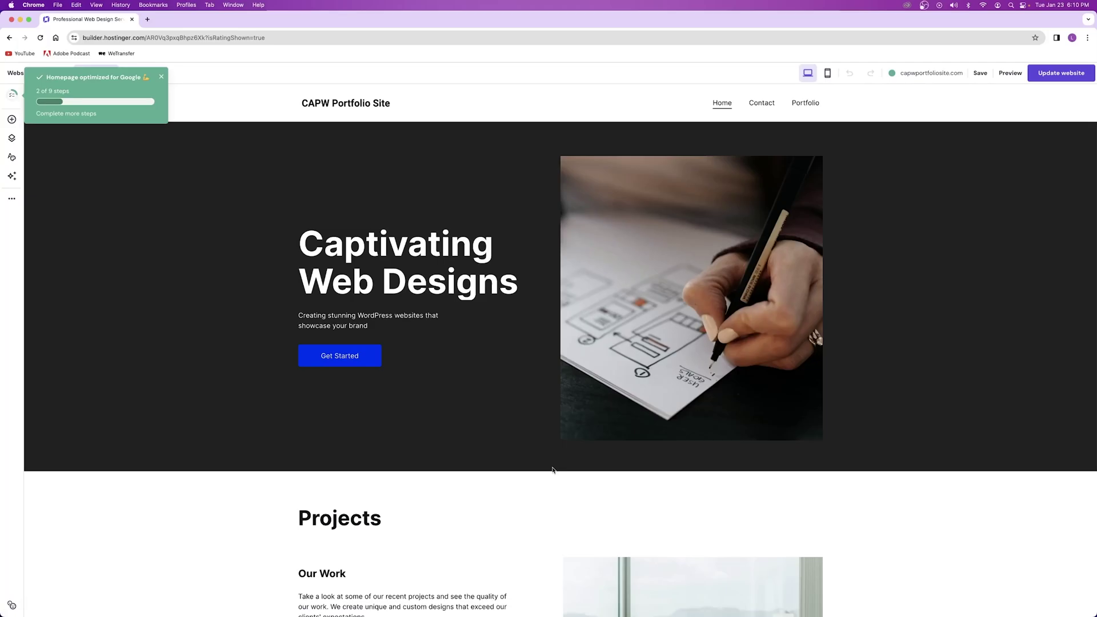
Dismiss the progress notice and review the generated Home page from the hero section down to the footer.
click(160, 77)
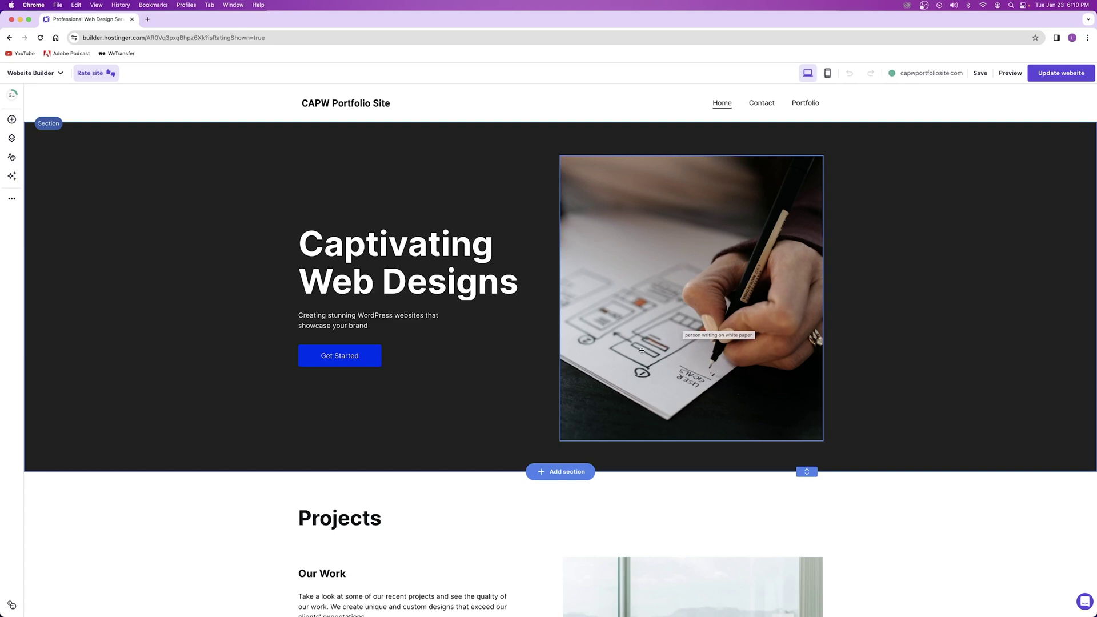
scroll(620, 352, down, 7)
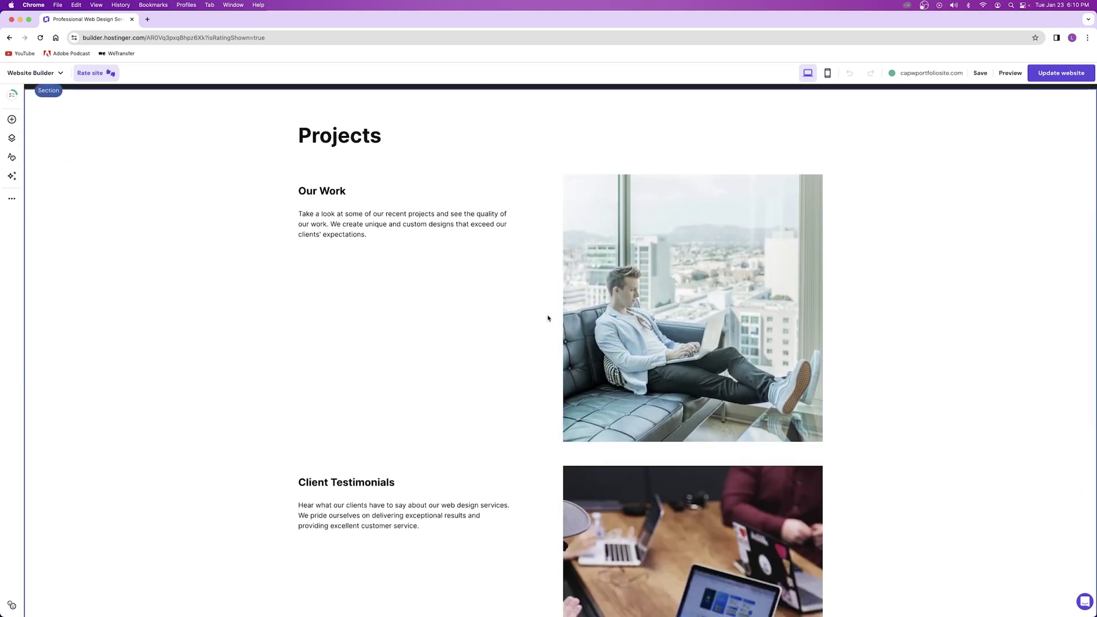
scroll(469, 335, down, 7)
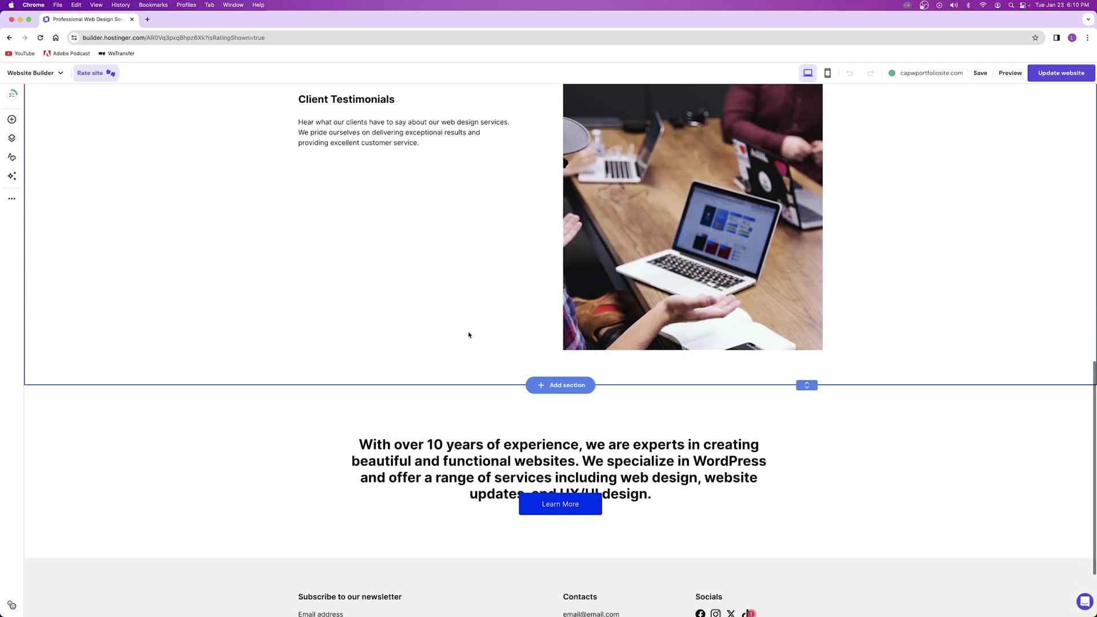
scroll(468, 335, up, 3)
scroll(502, 470, down, 5)
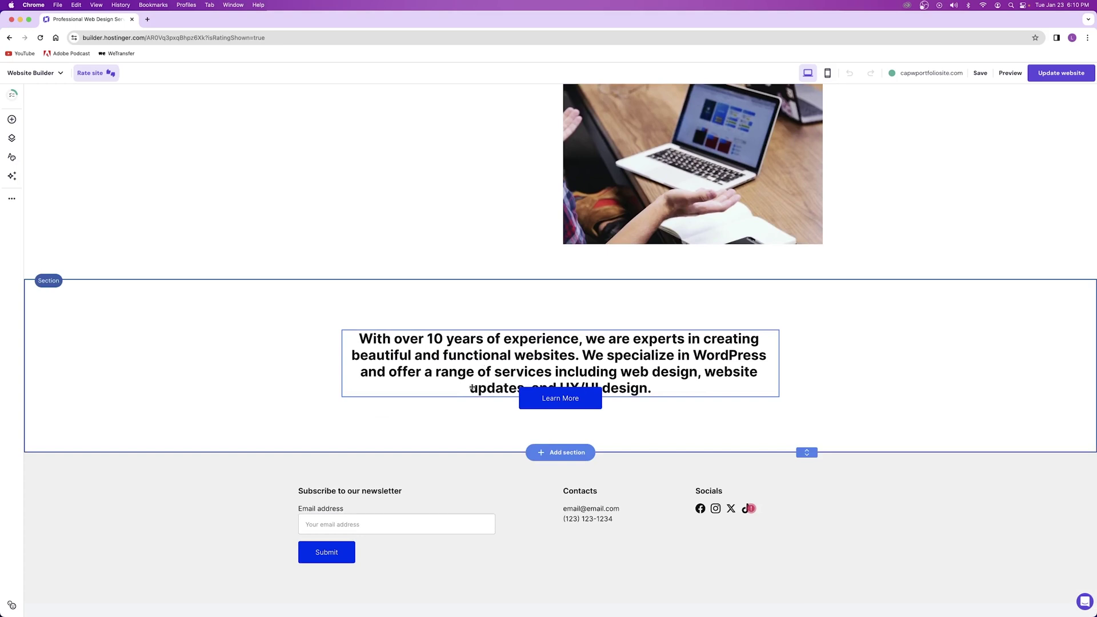
scroll(544, 553, up, 15)
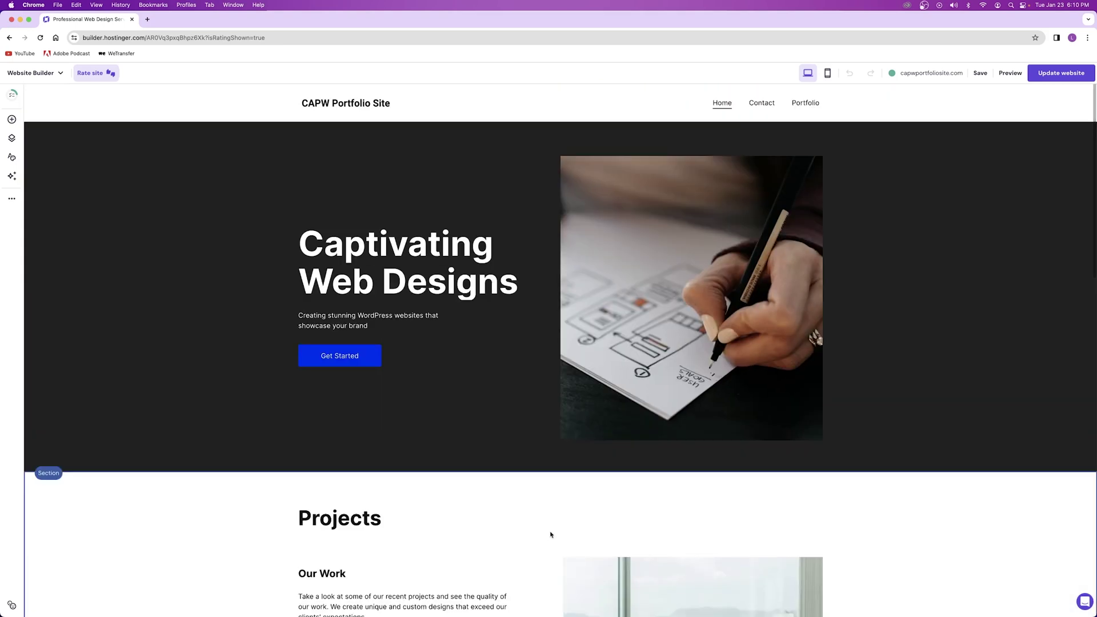
scroll(550, 534, down, 15)
scroll(543, 499, up, 15)
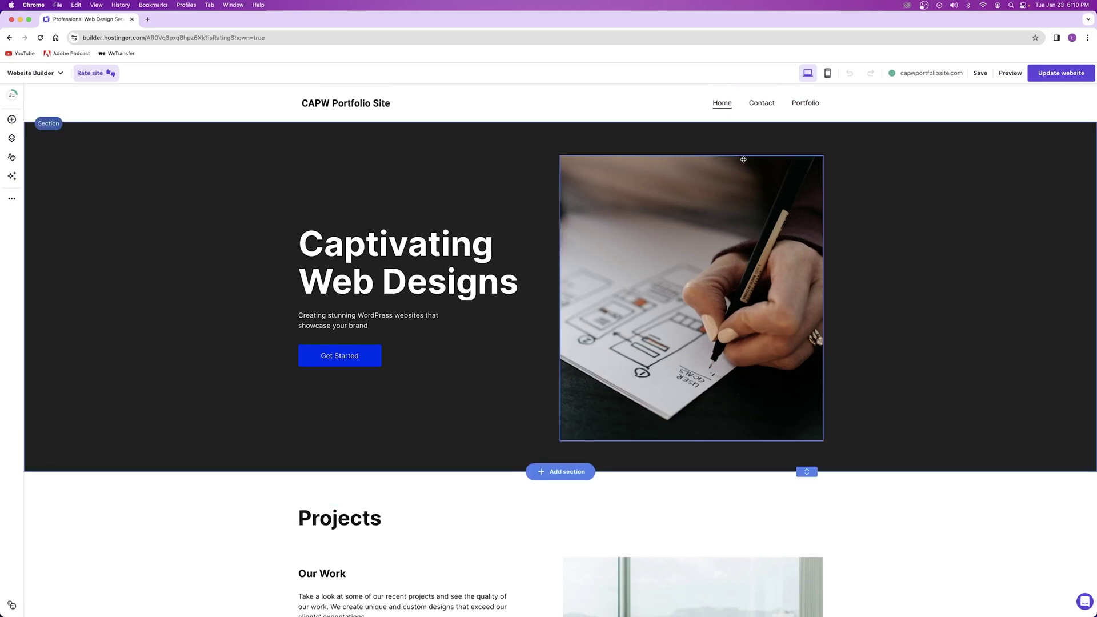
Review the generated Contact and Portfolio pages and return to the Home page.
click(761, 106)
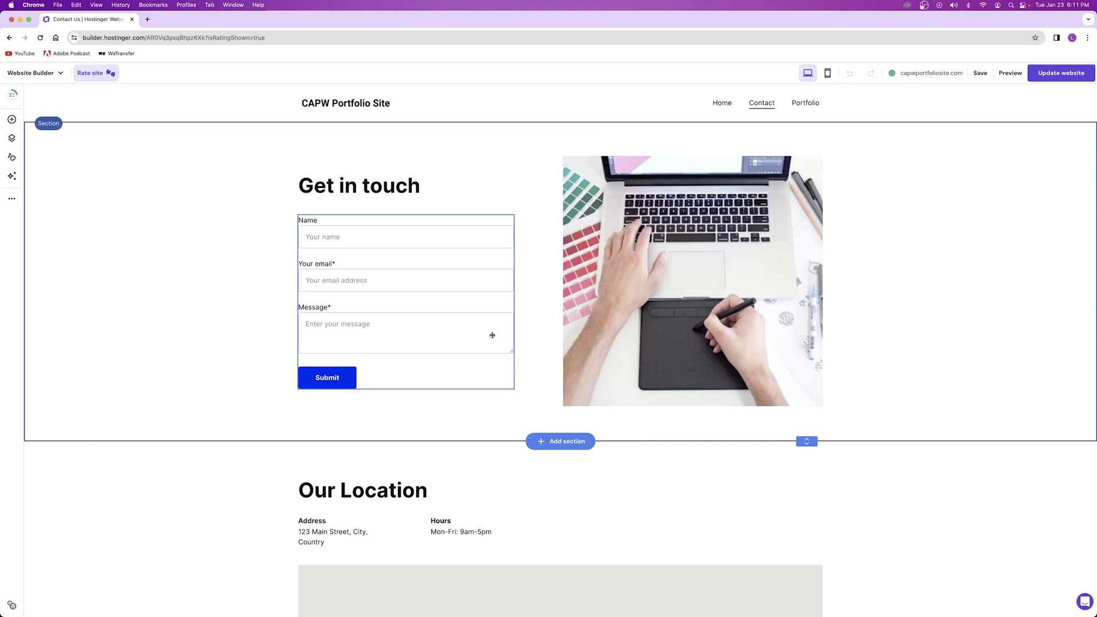
scroll(492, 335, down, 5)
scroll(492, 336, up, 5)
click(806, 103)
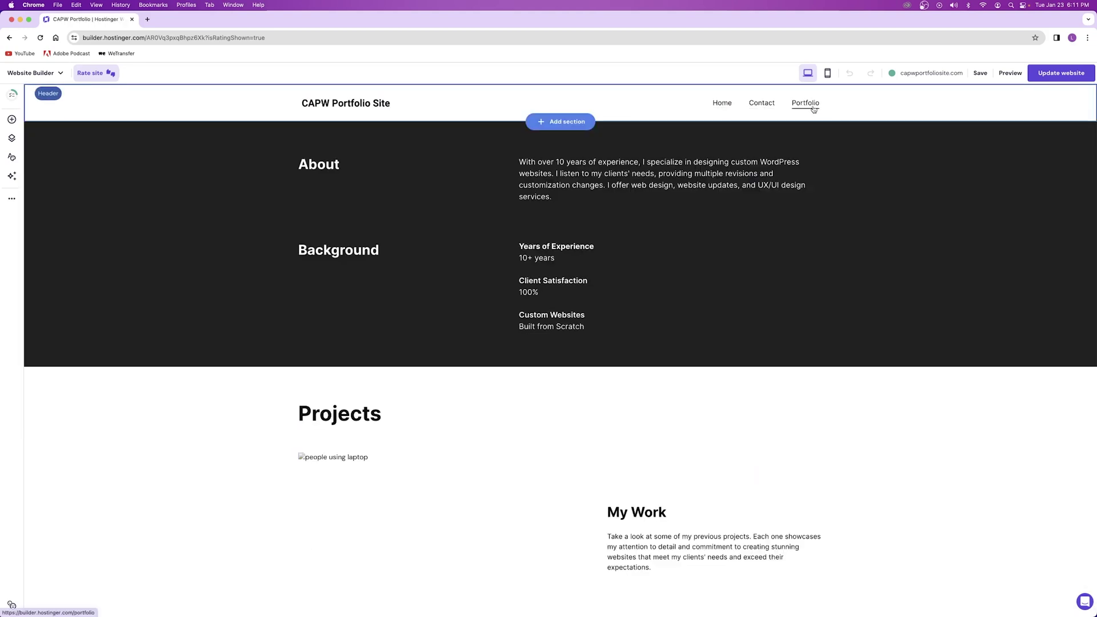
scroll(653, 241, down, 10)
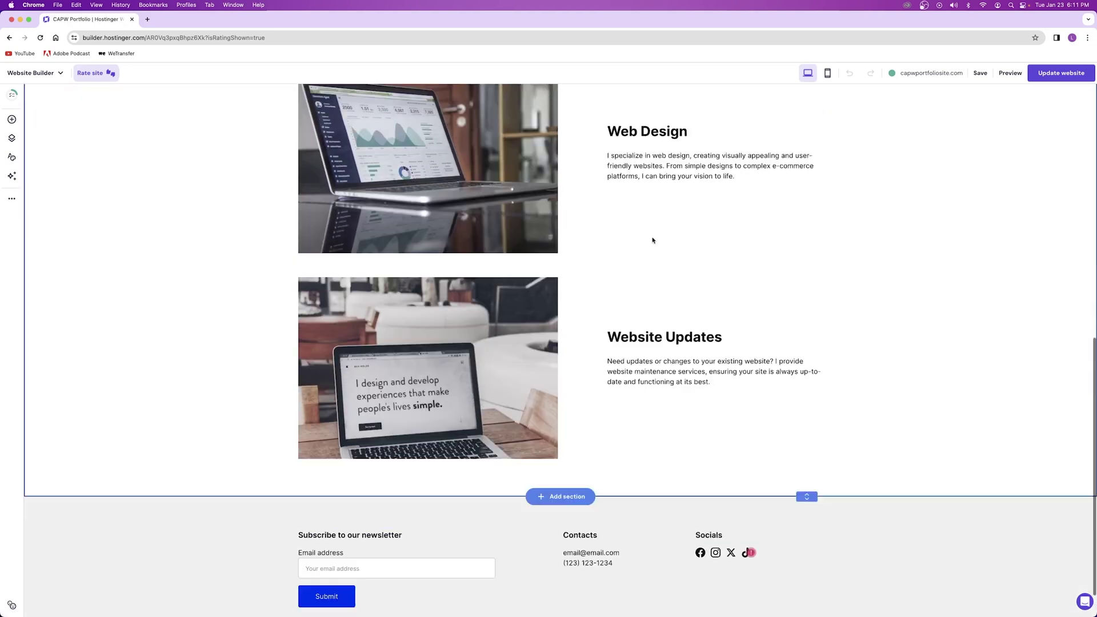
scroll(651, 239, up, 10)
click(721, 103)
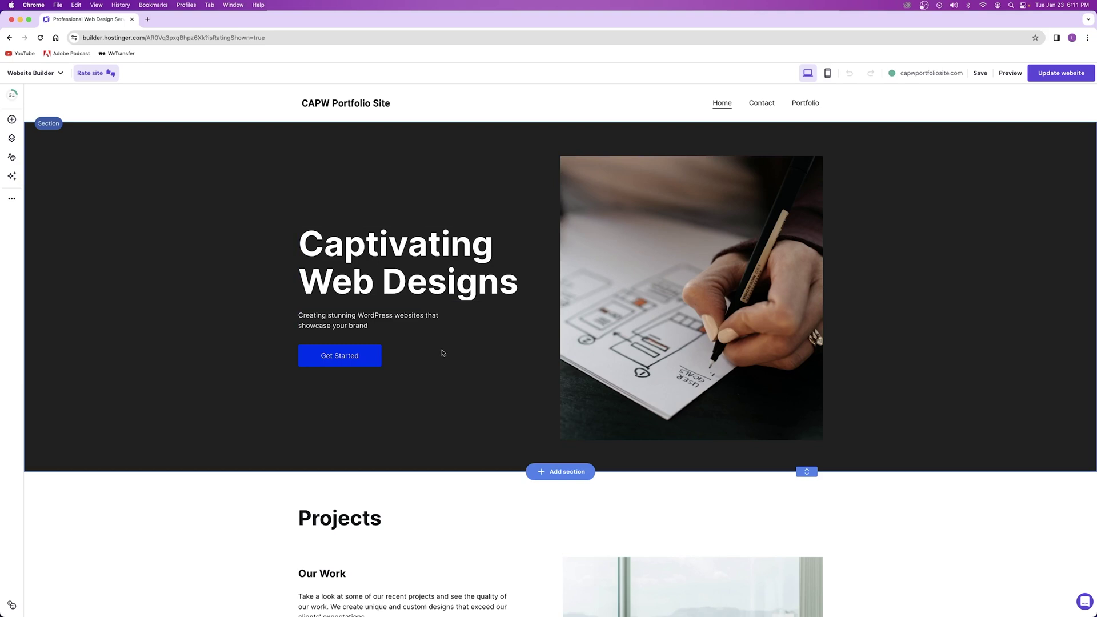
Add the test line "asdfasdfasdfasdf" below the hero heading text and delete it again.
click(387, 250)
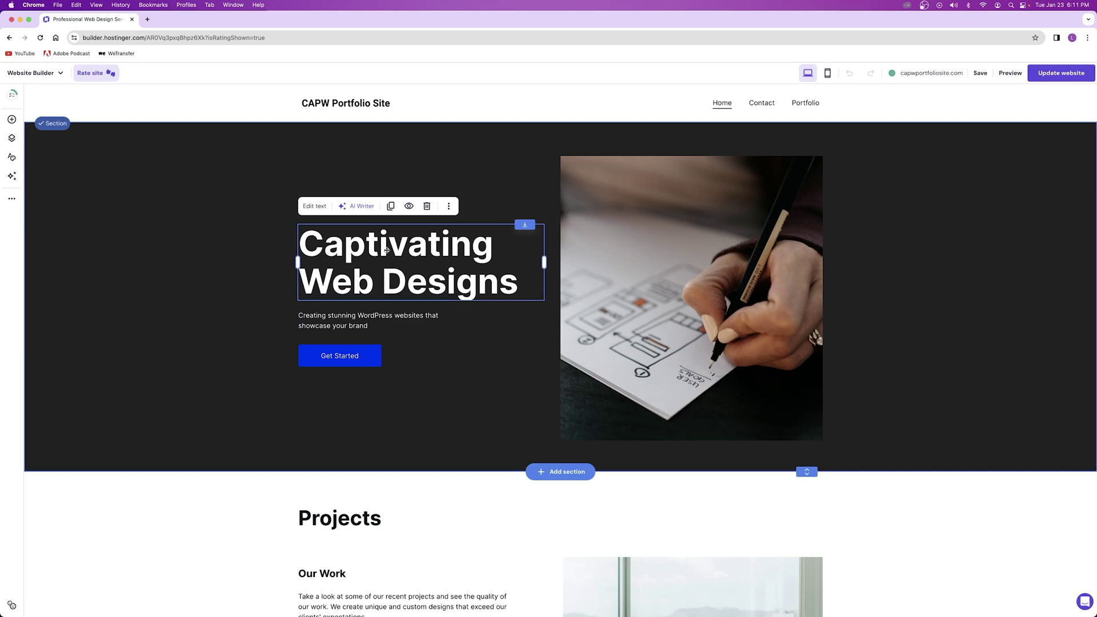
click(315, 206)
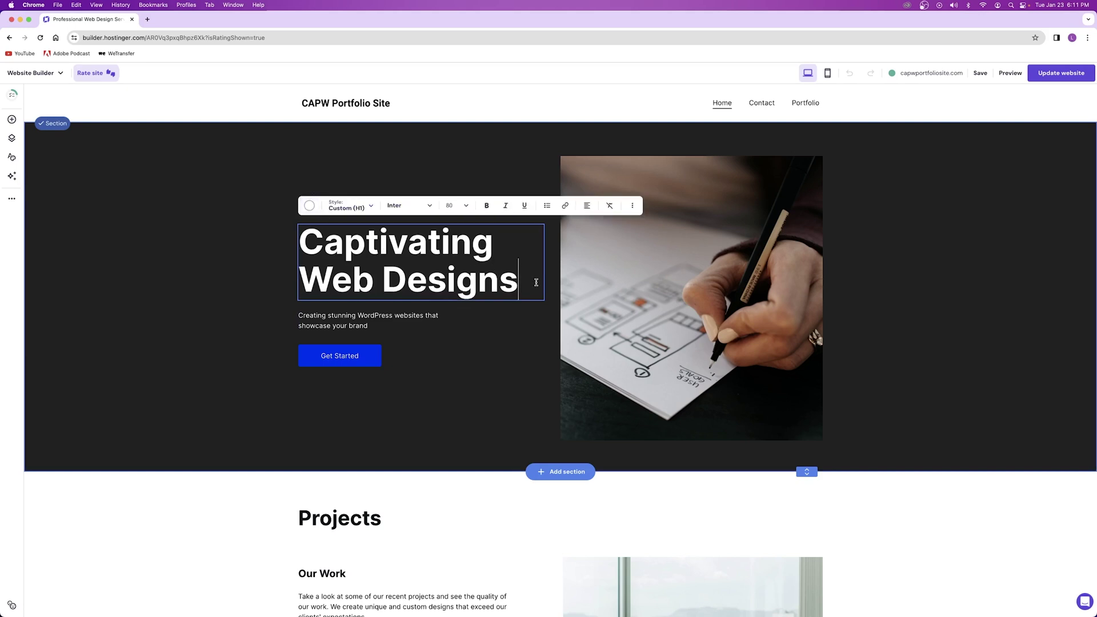
key(Return)
text(asdfasdfasdfasdf)
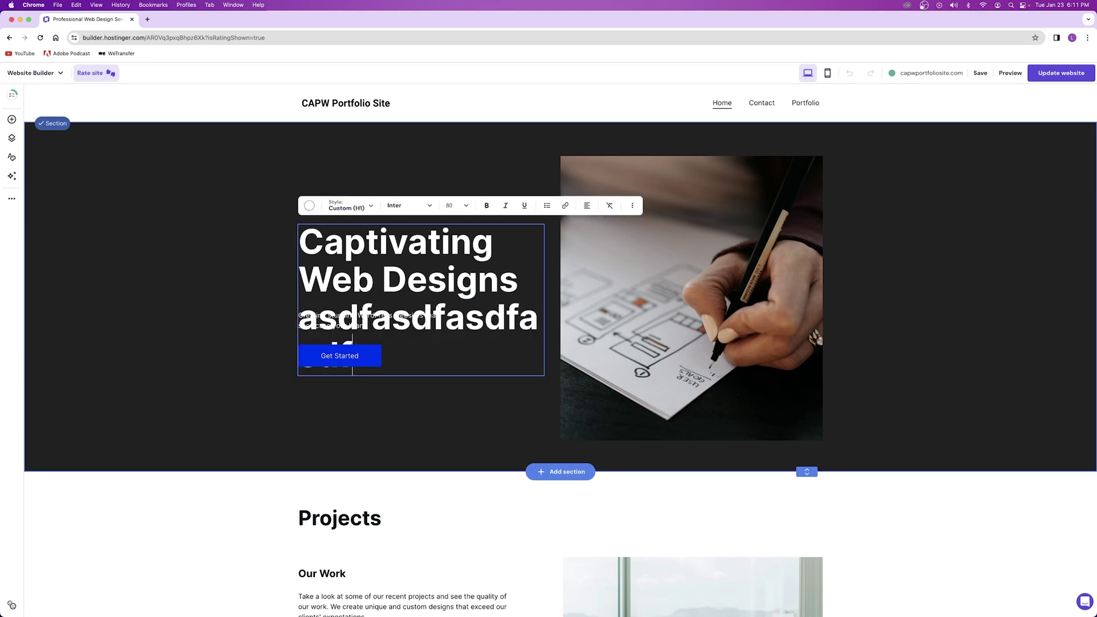
key(BackSpace)
key(BackSpace)
key(BackSpace)
key(BackSpace)
key(BackSpace)
key(BackSpace)
key(BackSpace)
key(BackSpace)
key(BackSpace)
key(BackSpace)
key(BackSpace)
key(BackSpace)
key(BackSpace)
key(BackSpace)
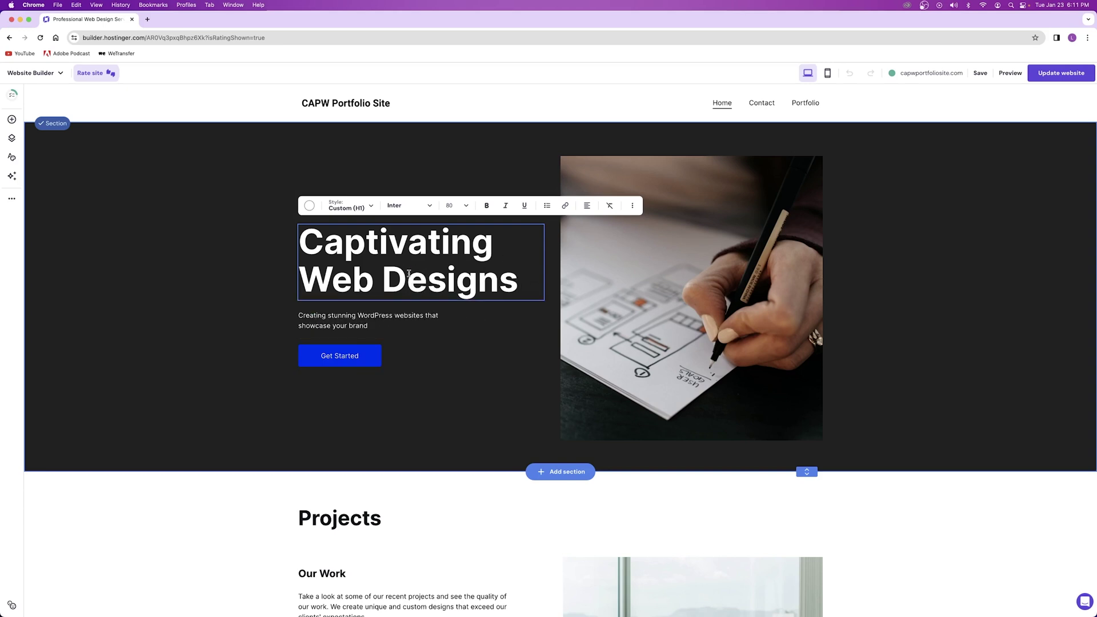
Examine the color, text style and font options for the hero heading, and leave text editing.
click(309, 205)
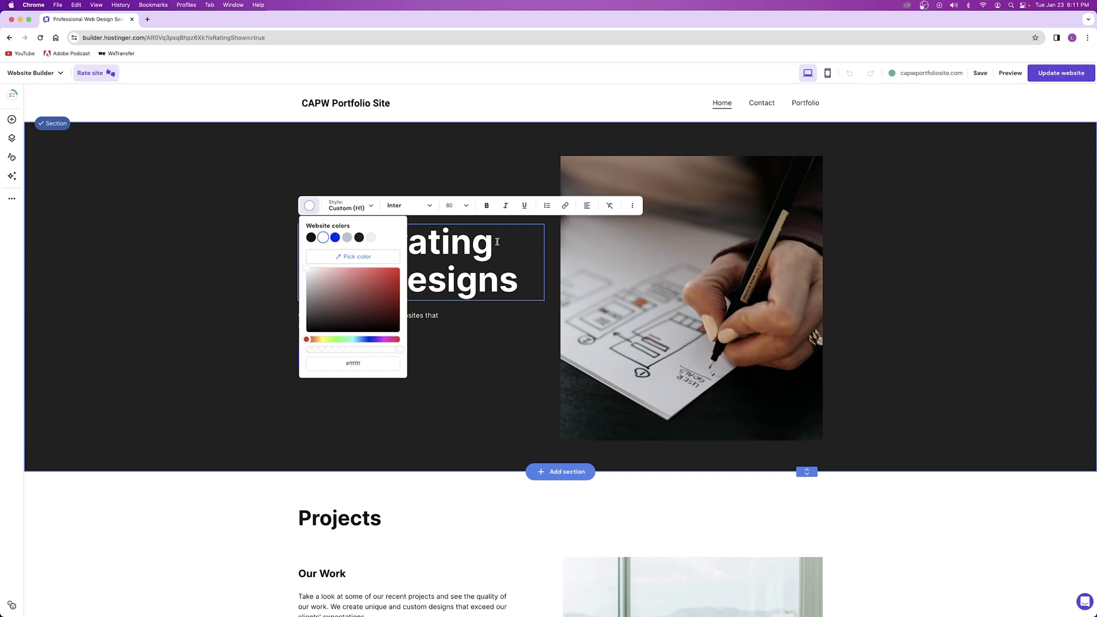
click(349, 206)
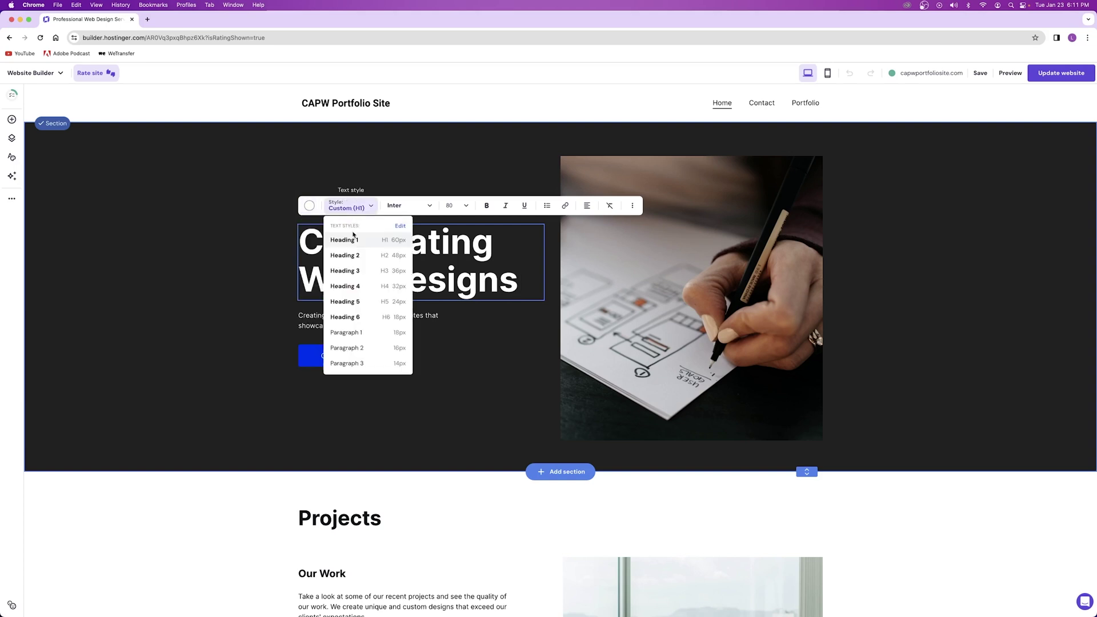
click(406, 211)
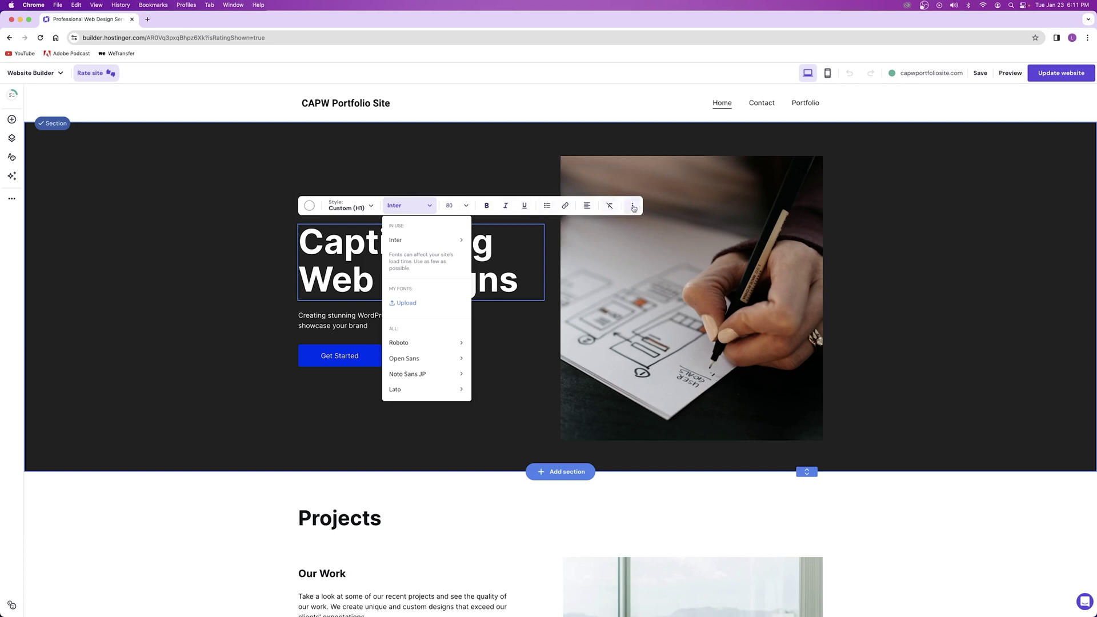
click(528, 243)
key(Escape)
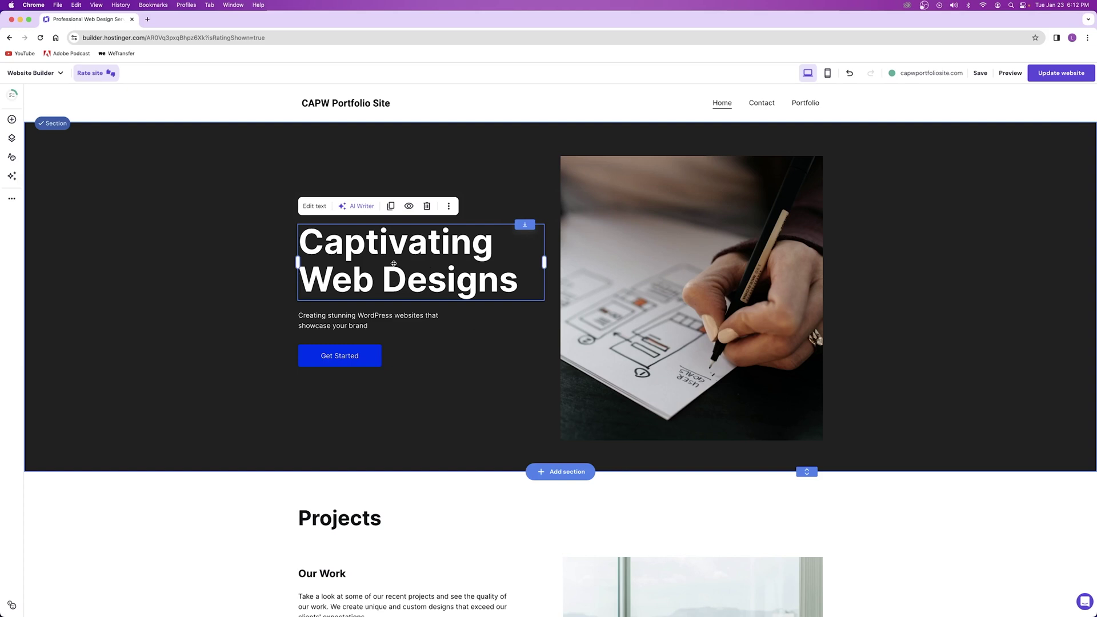
Move the hero heading, its subtitle and the Get Started button slightly upward in the section.
mouse_move(400, 263)
mouse_down()
mouse_move(399, 177)
mouse_move(577, 264)
mouse_move(706, 192)
mouse_move(430, 280)
mouse_move(709, 370)
mouse_move(490, 196)
mouse_move(386, 252)
mouse_up()
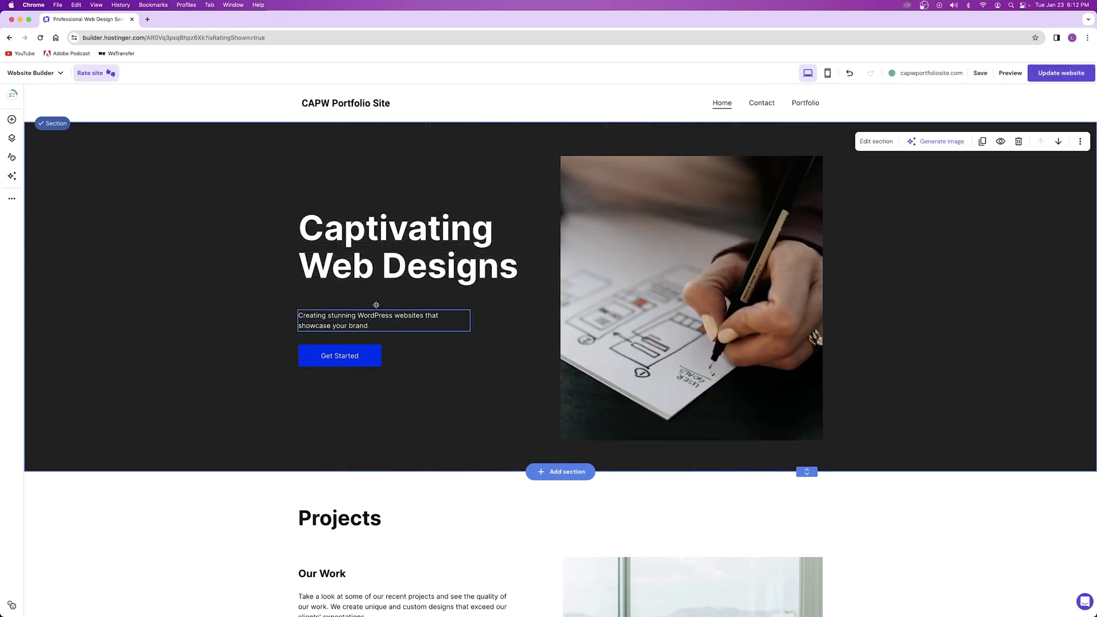
drag(362, 320, 363, 312)
drag(349, 355, 349, 346)
Append the test text "asdfasdfasdf" to the hero subtitle and undo it.
click(334, 311)
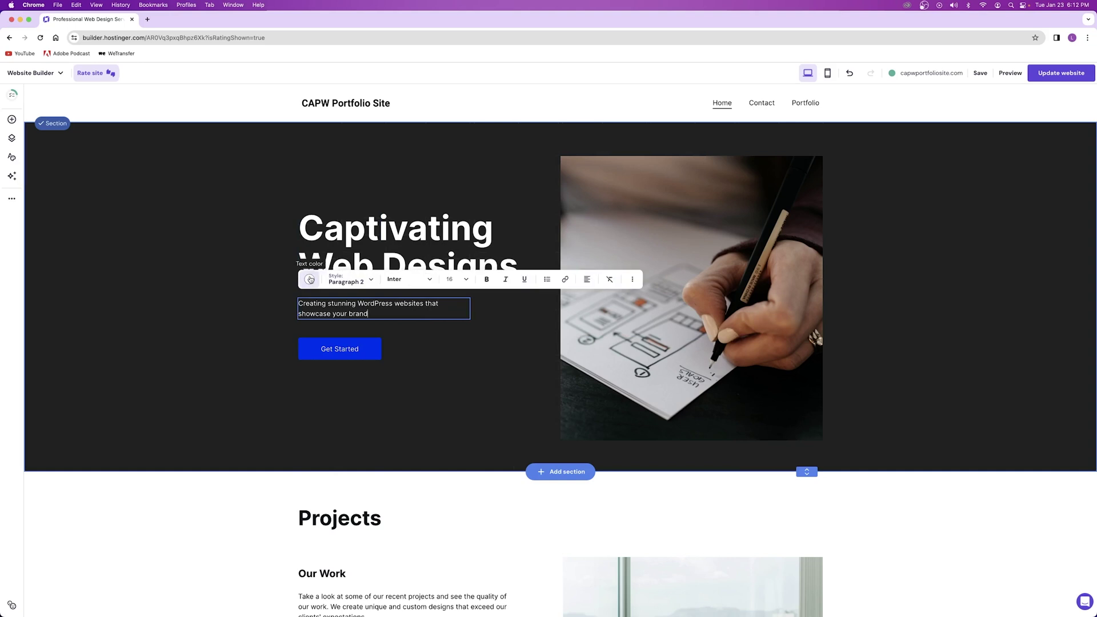
click(384, 314)
text(asdfasdfasdf)
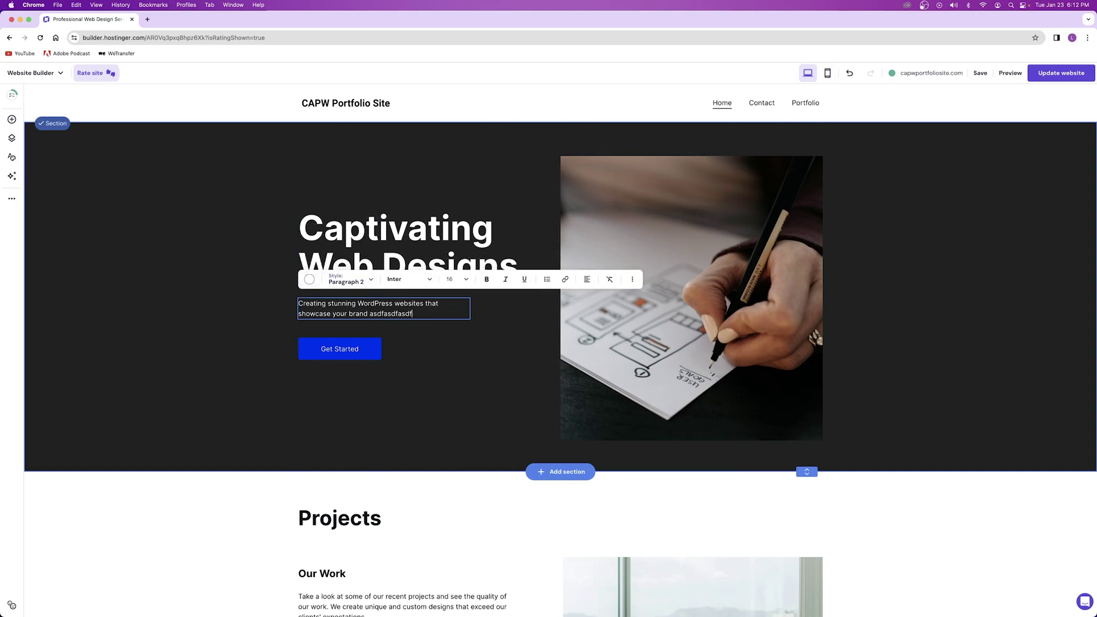
key(super+z)
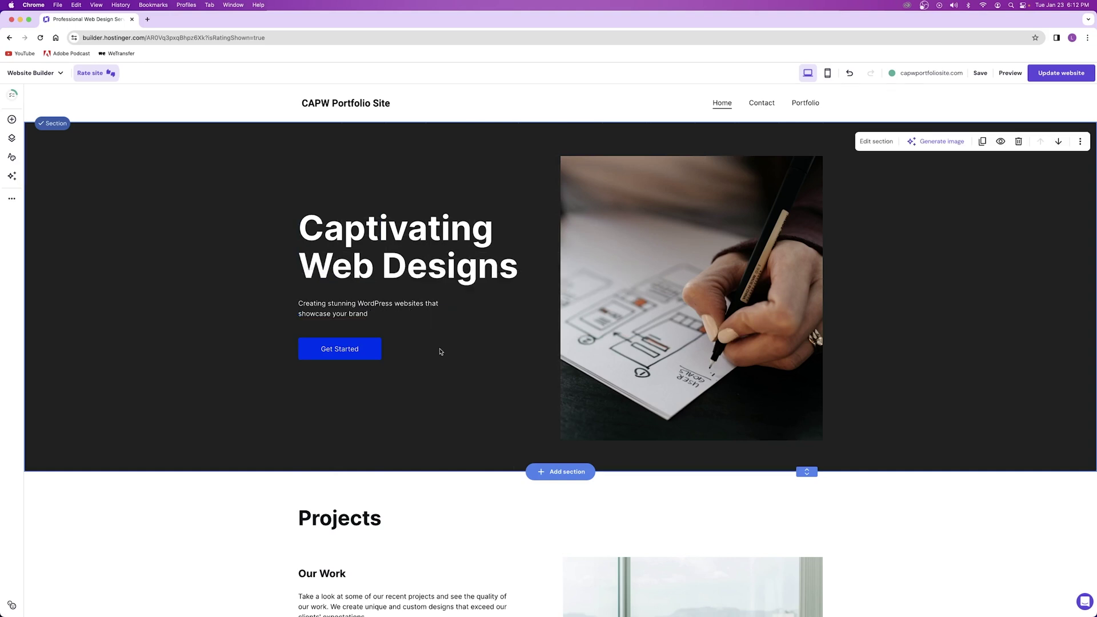
Replace the hero image with a free stock photo of a WordPress plugins screen, found by searching "wordpress".
click(668, 290)
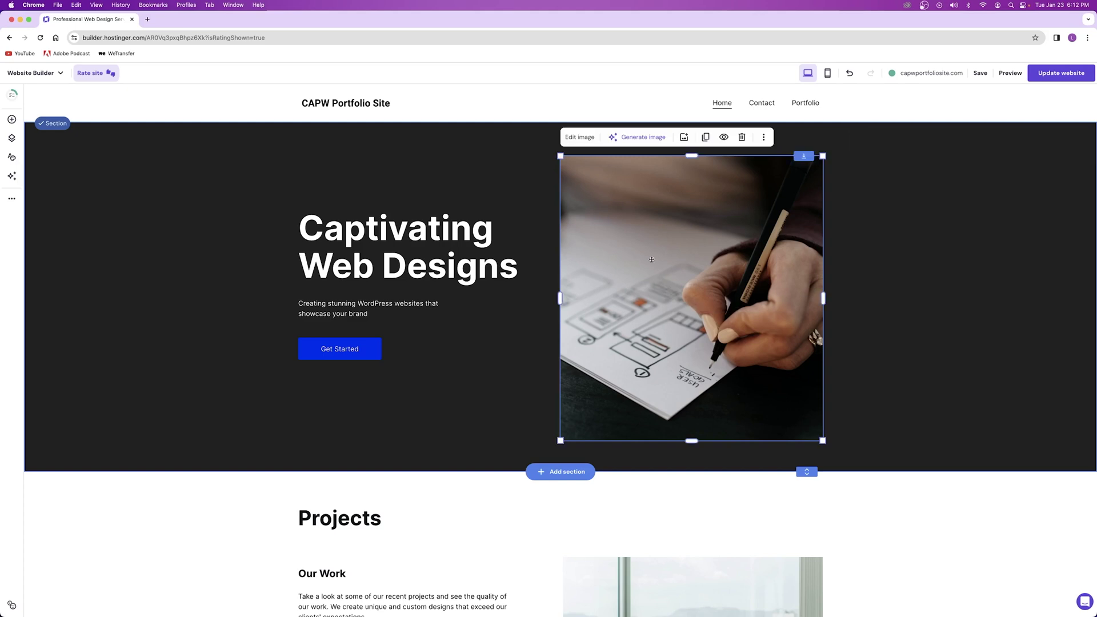
click(578, 138)
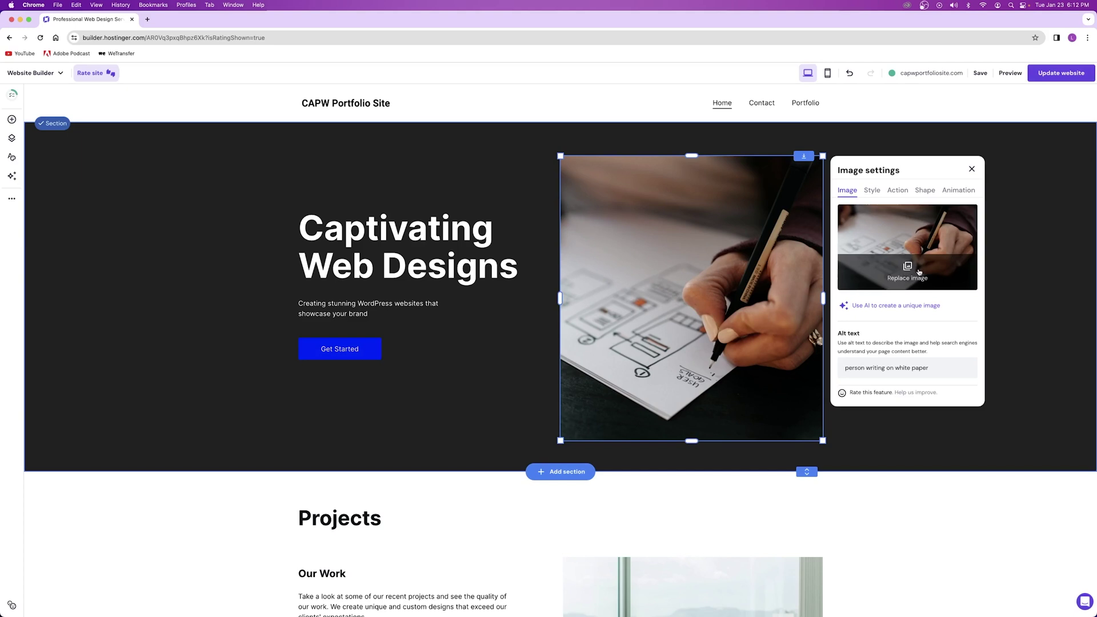
click(887, 278)
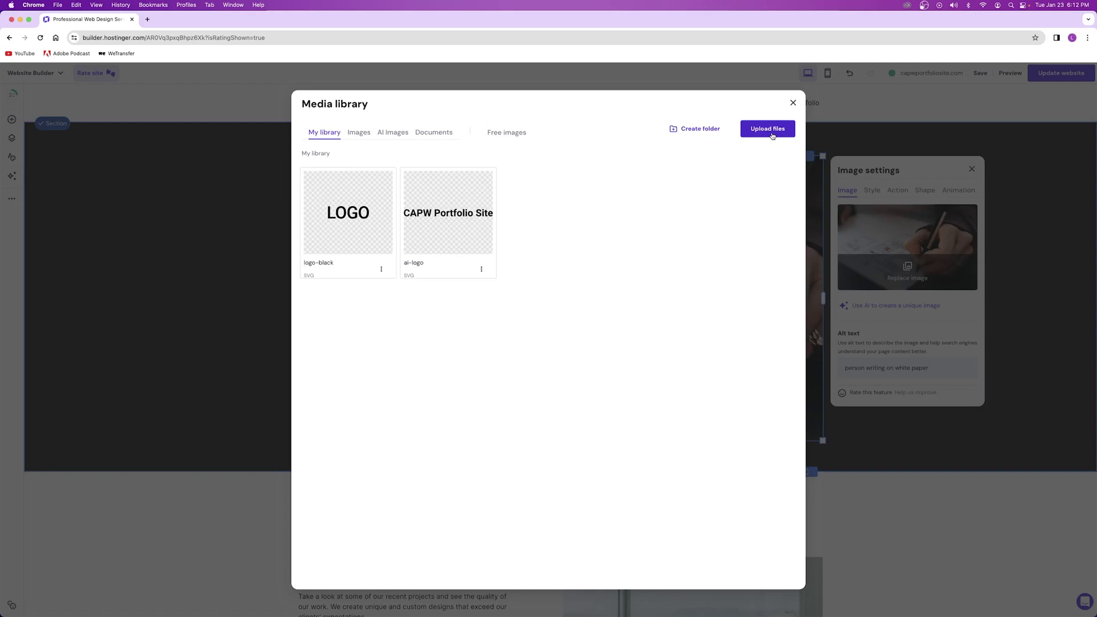
click(520, 136)
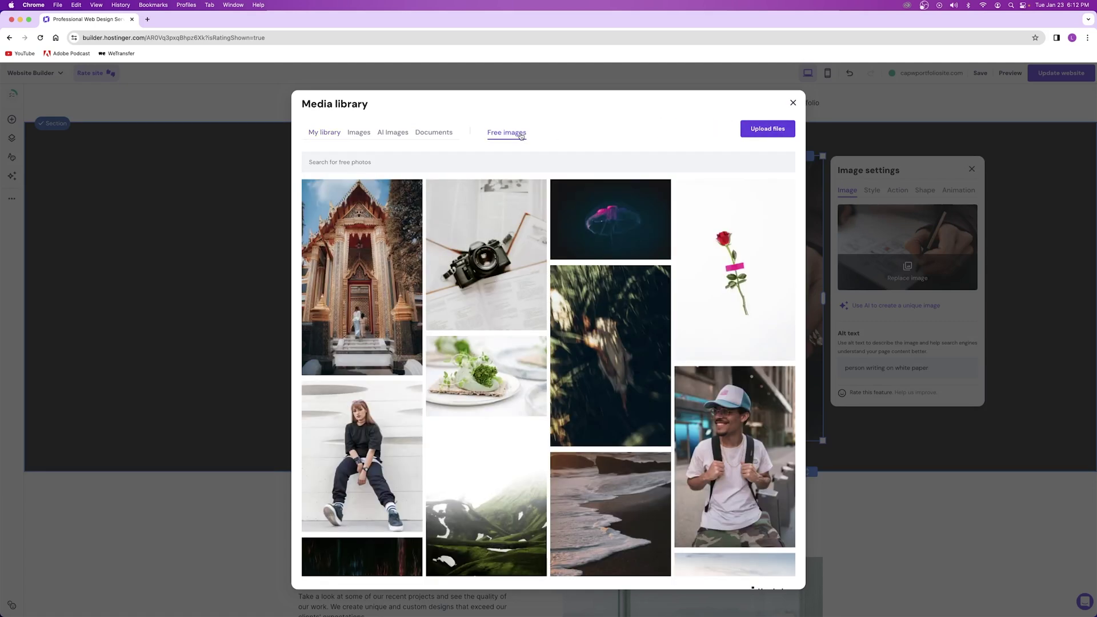
click(477, 161)
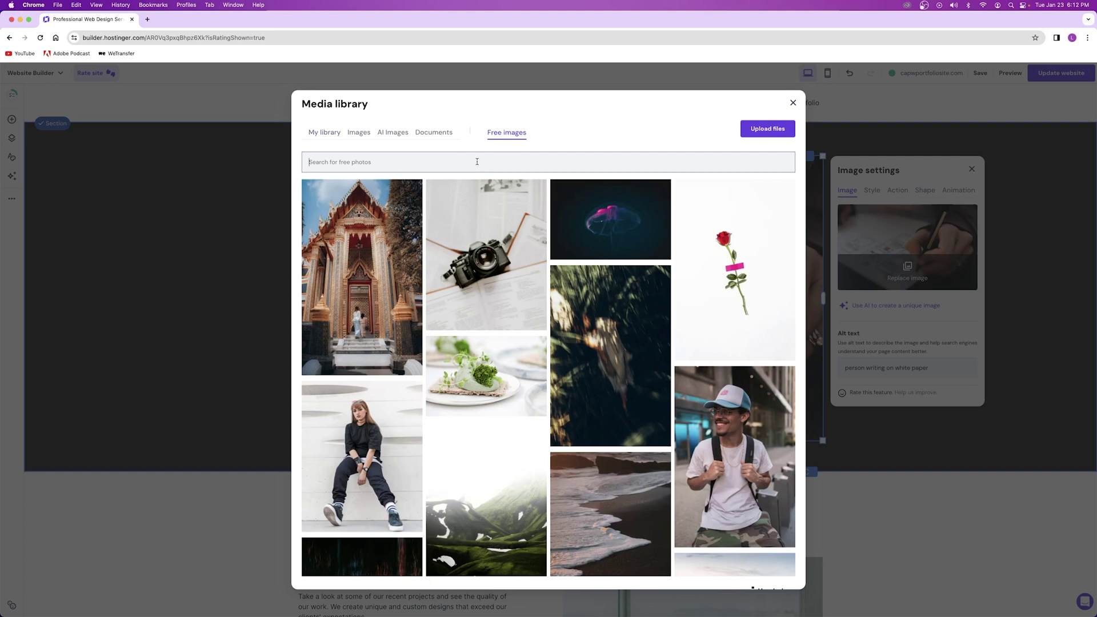
text(wordpress)
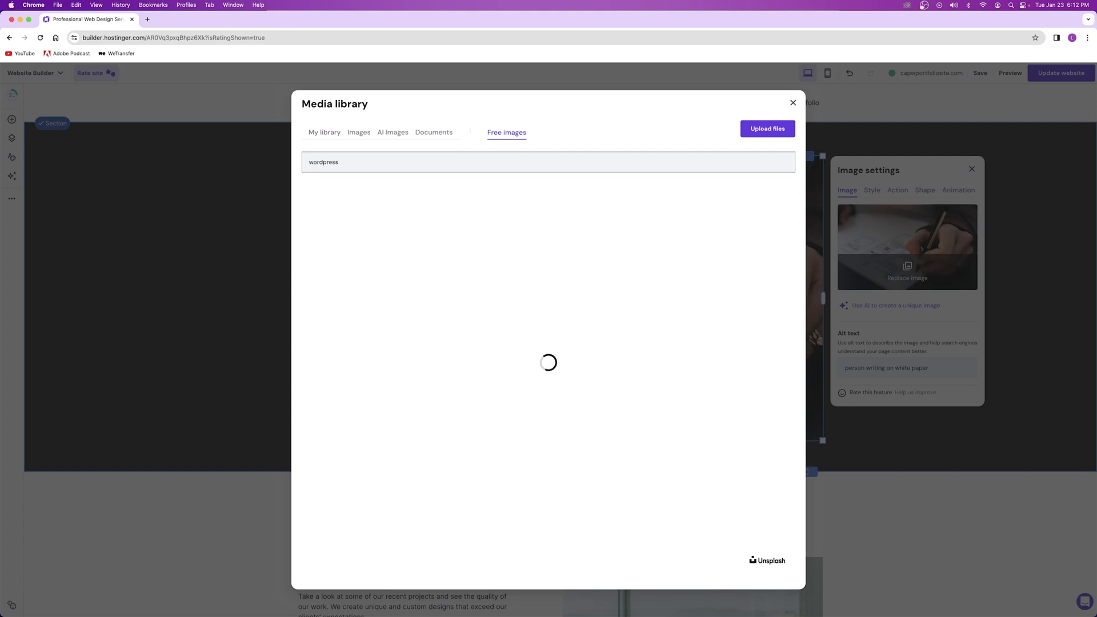
click(489, 375)
click(769, 575)
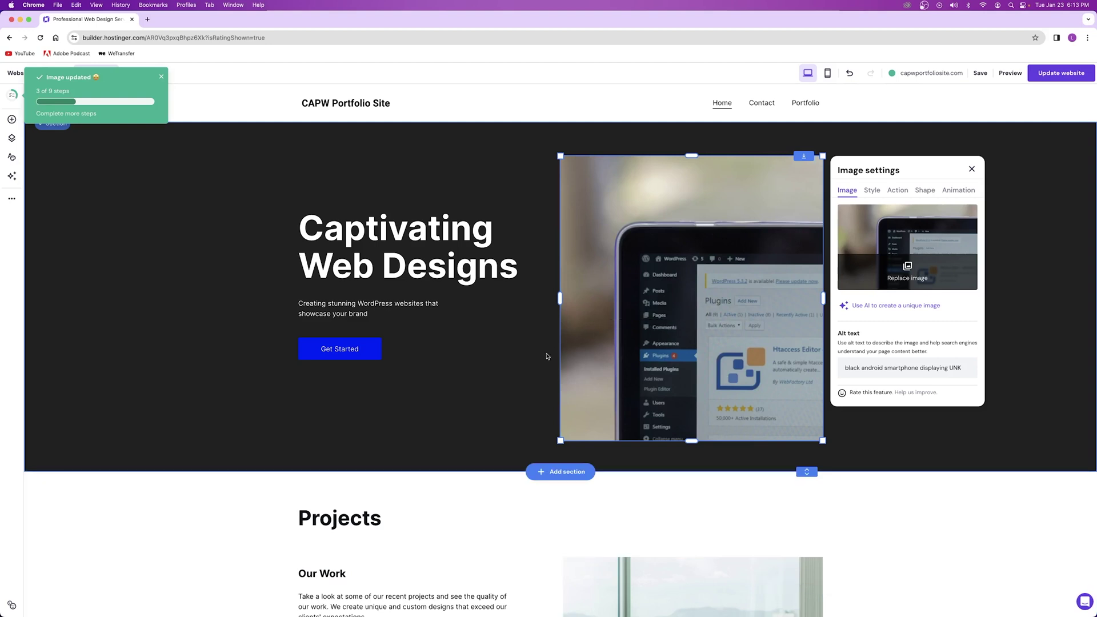
Close the image settings and undo the hero image replacement.
key(Escape)
key(super+z)
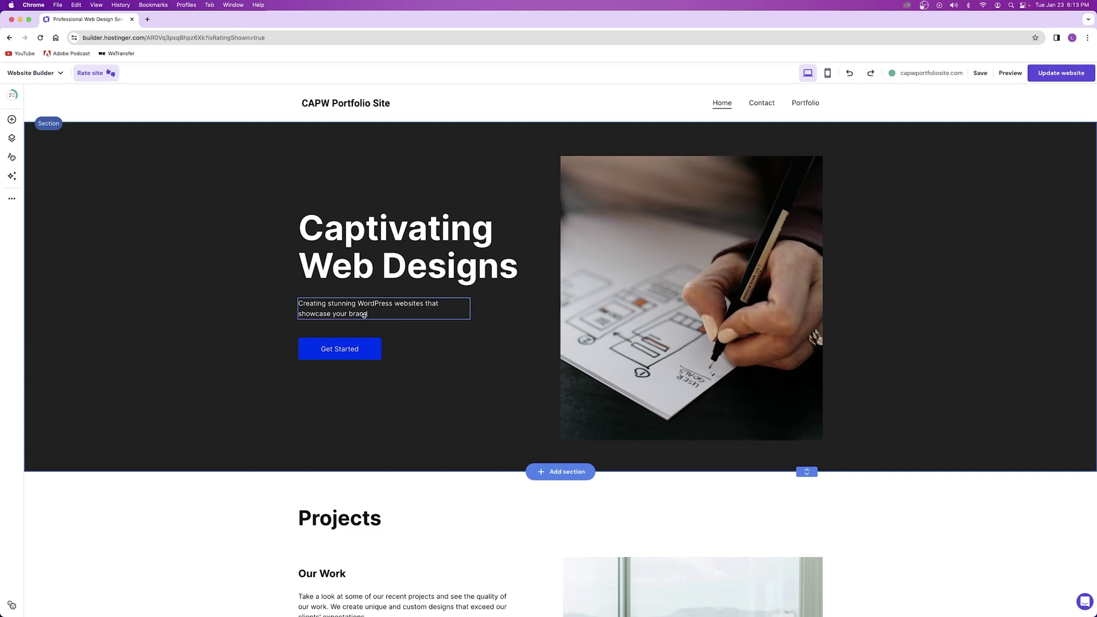
Look at the AI Writer for the Our Work paragraph in the Projects section and close it.
scroll(378, 318, down, 1)
scroll(378, 318, down, 6)
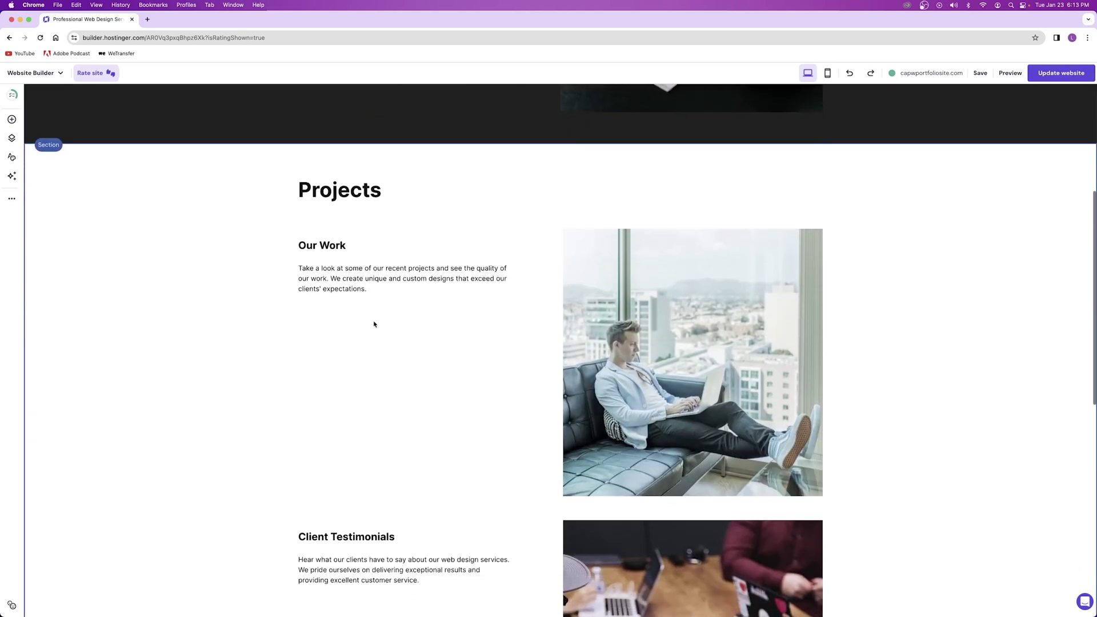
click(377, 275)
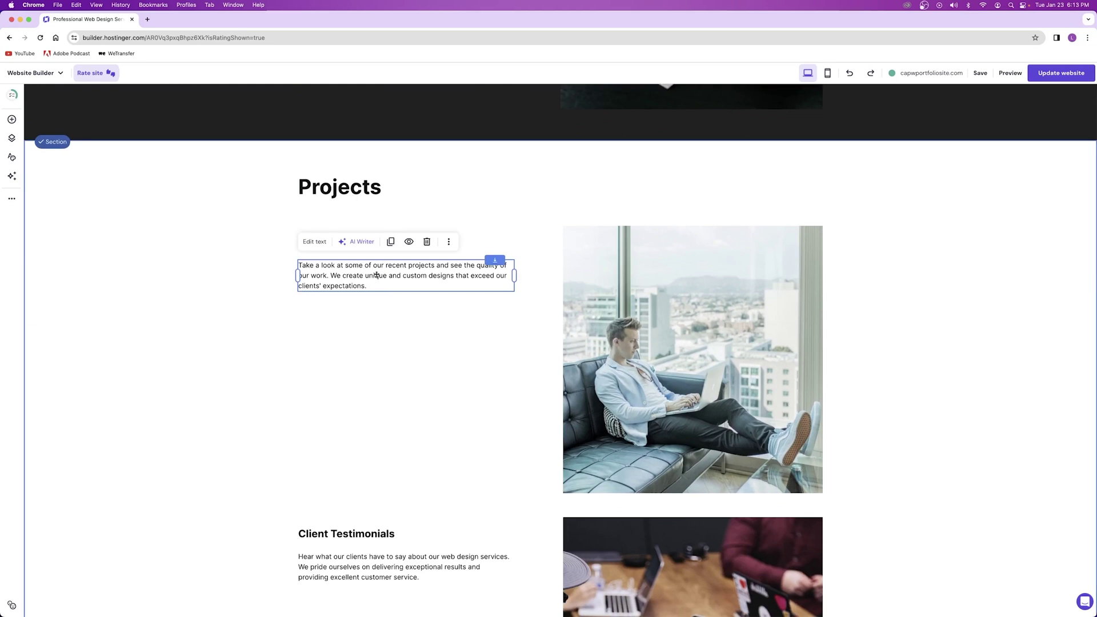
click(359, 244)
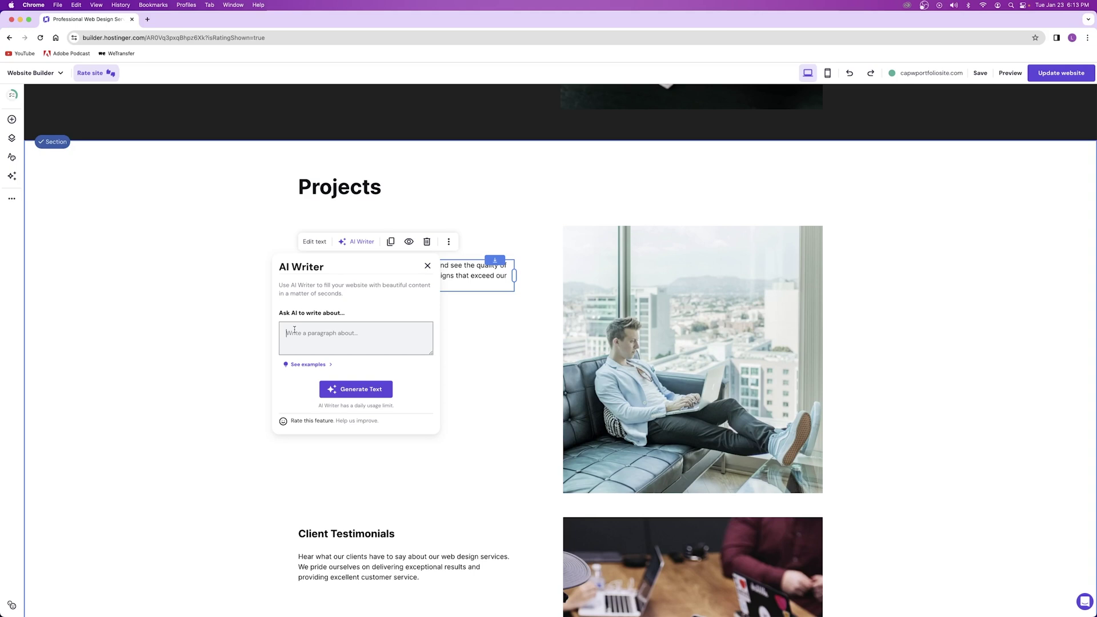
click(457, 298)
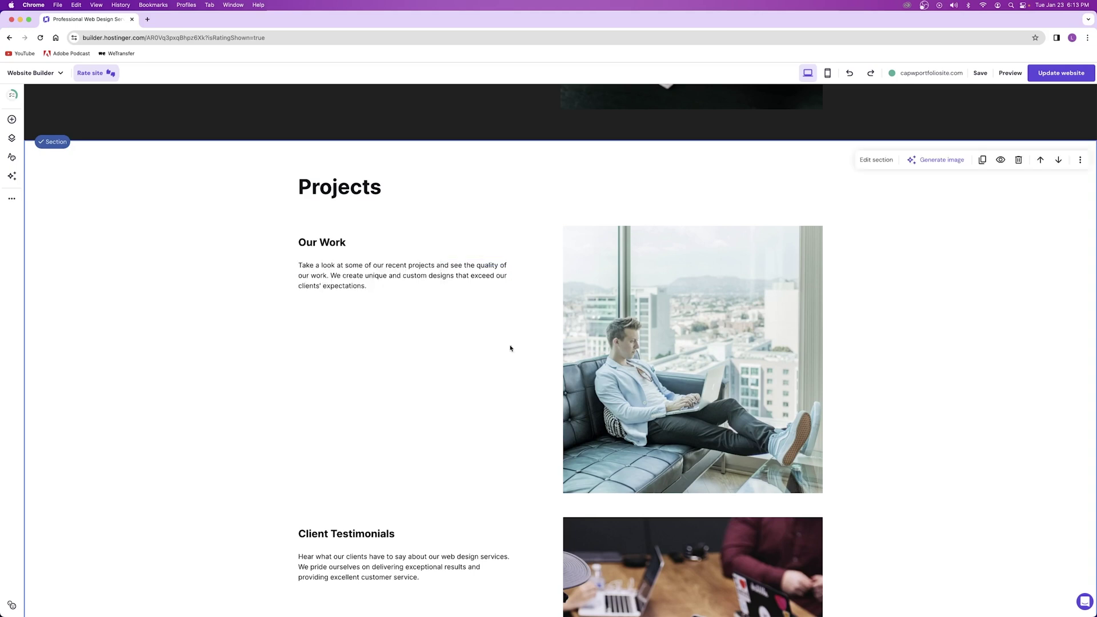
Look at the AI image generator's description, style and credit options for the Our Work image and close it.
click(664, 355)
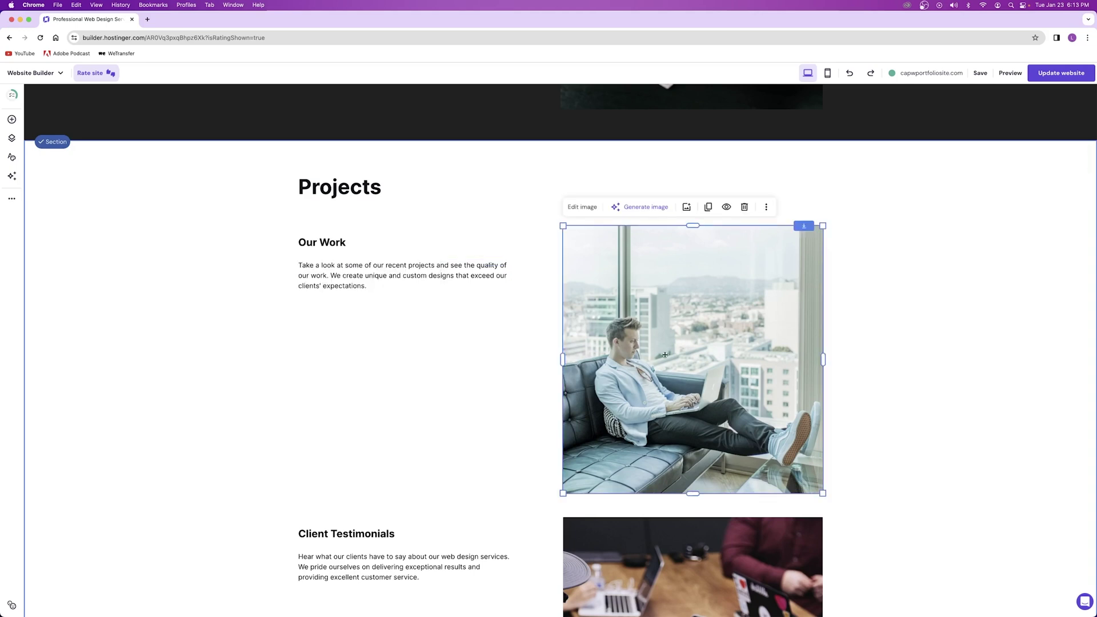
click(647, 209)
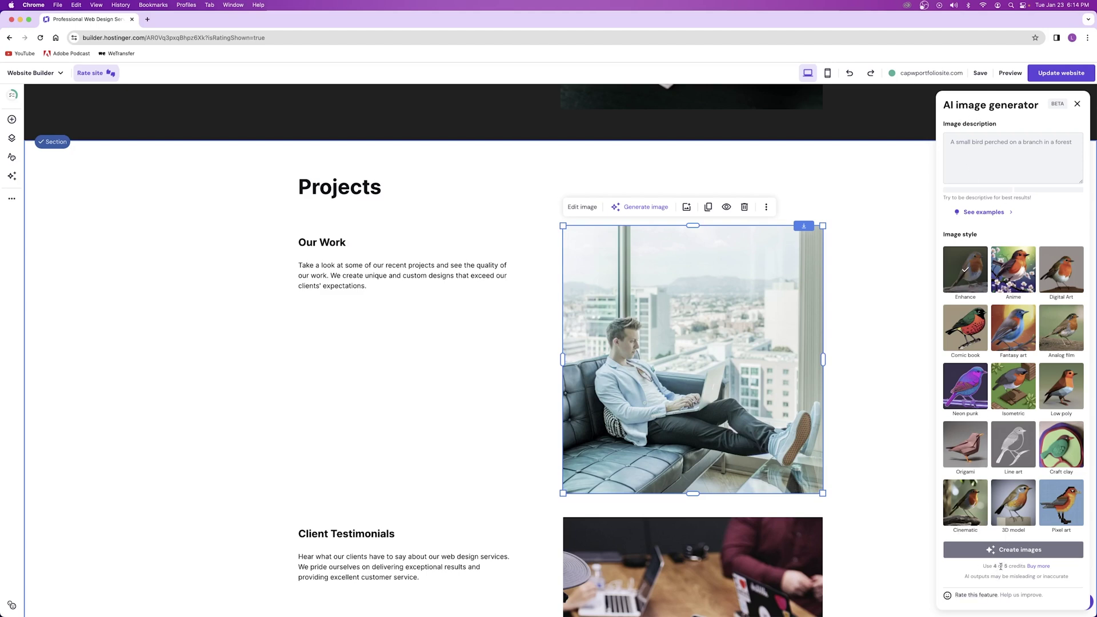
drag(993, 567, 1015, 564)
click(1016, 578)
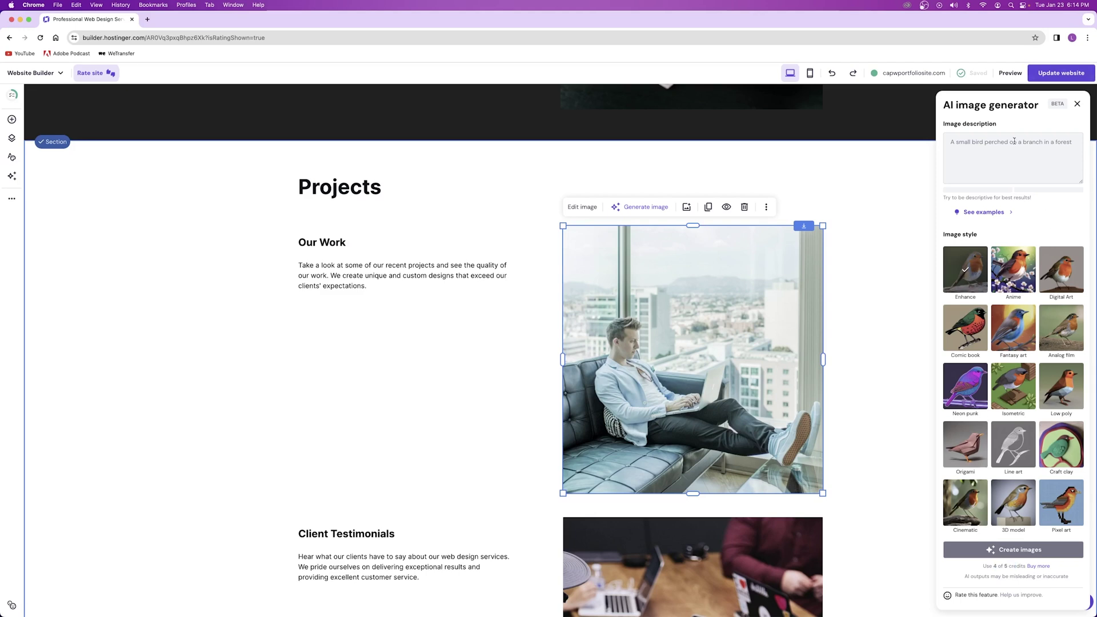
key(Escape)
Change the hero button's text to "Learn more".
scroll(271, 373, up, 6)
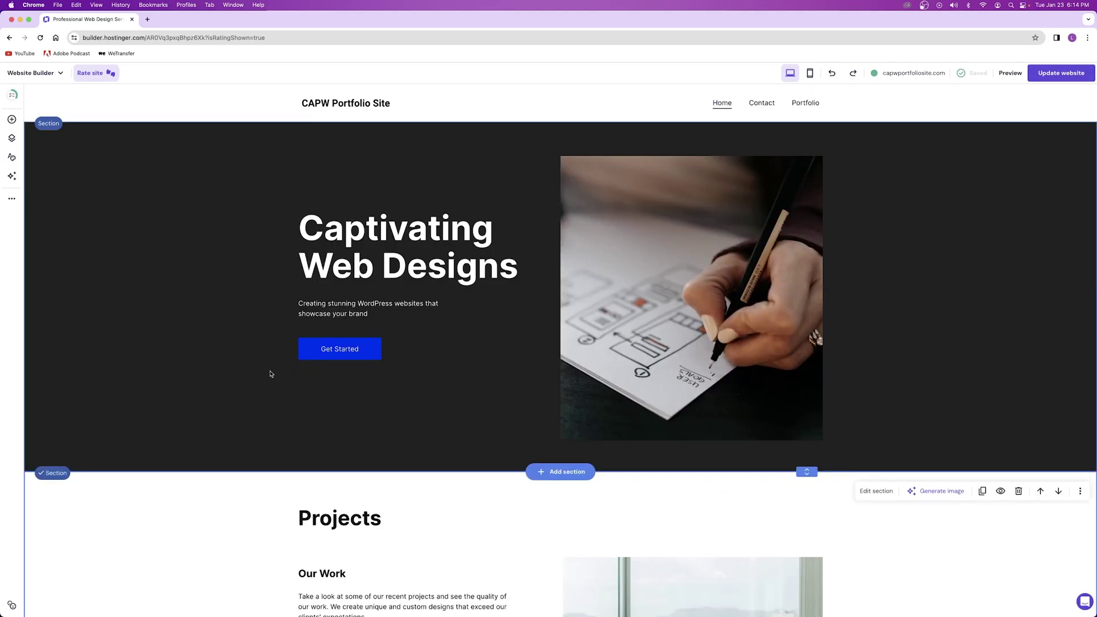
click(315, 356)
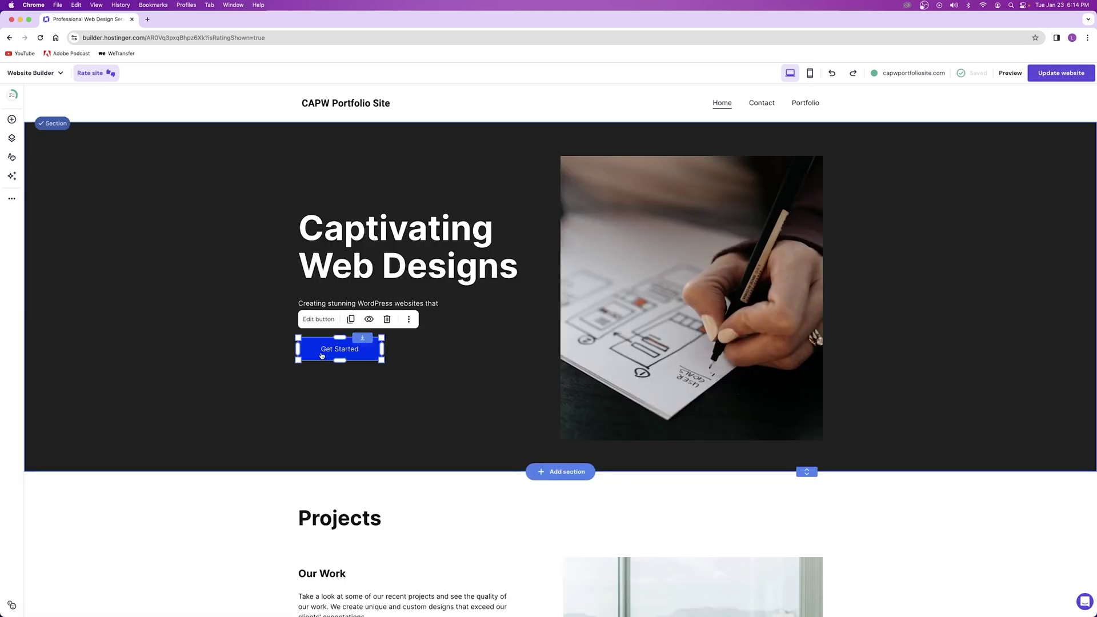
click(318, 318)
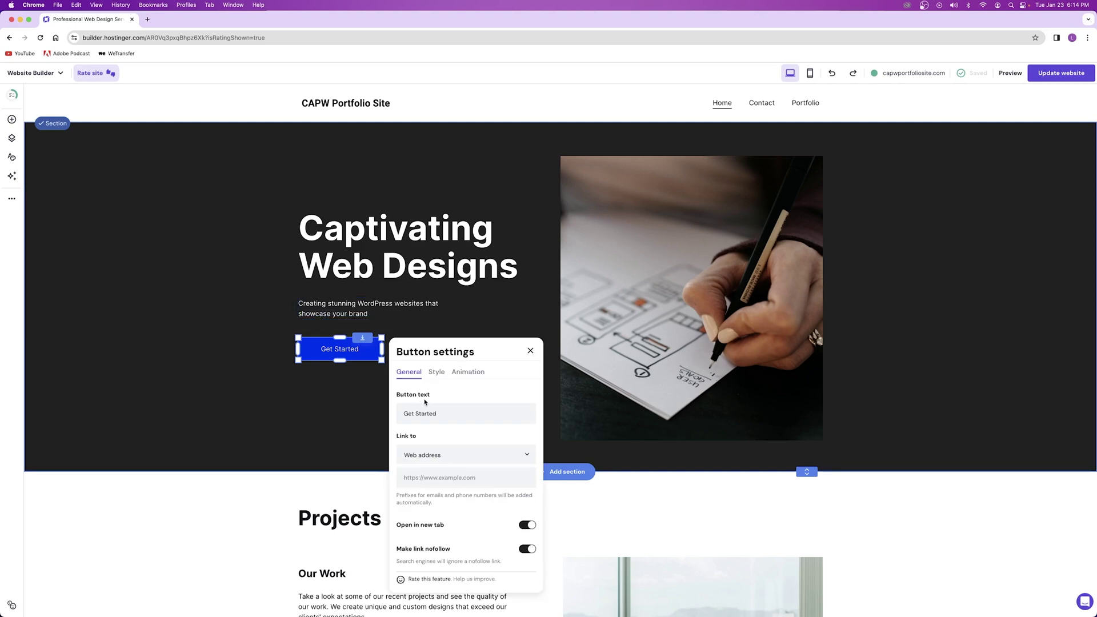
triple_click(456, 415)
text(Learn more)
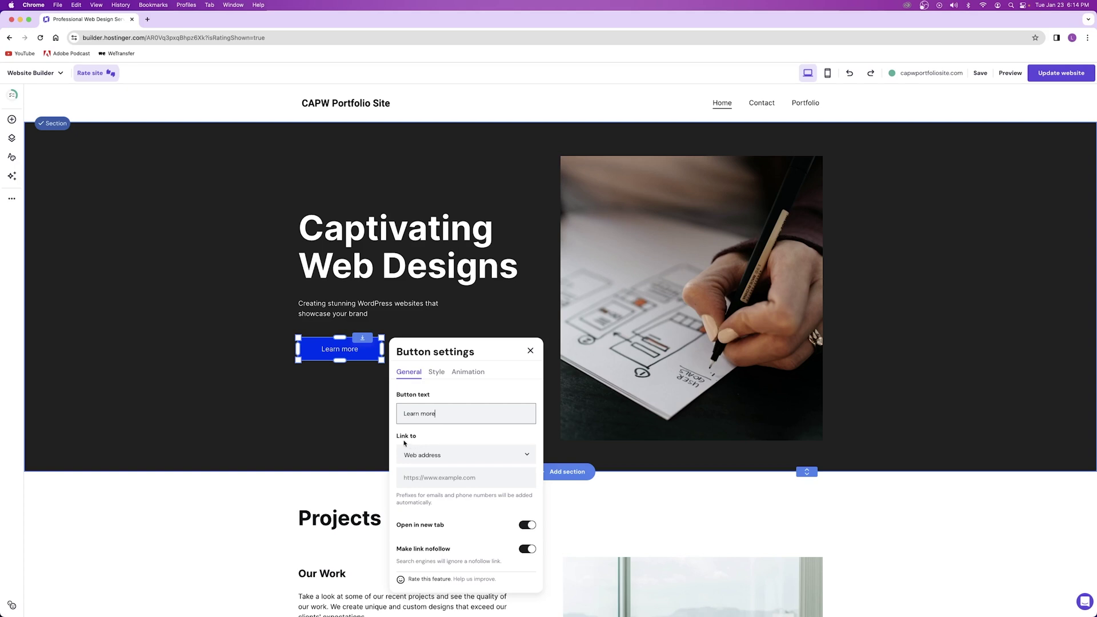
Look at the hero button's web address and style settings, leaving them as they are, and close the settings.
click(432, 479)
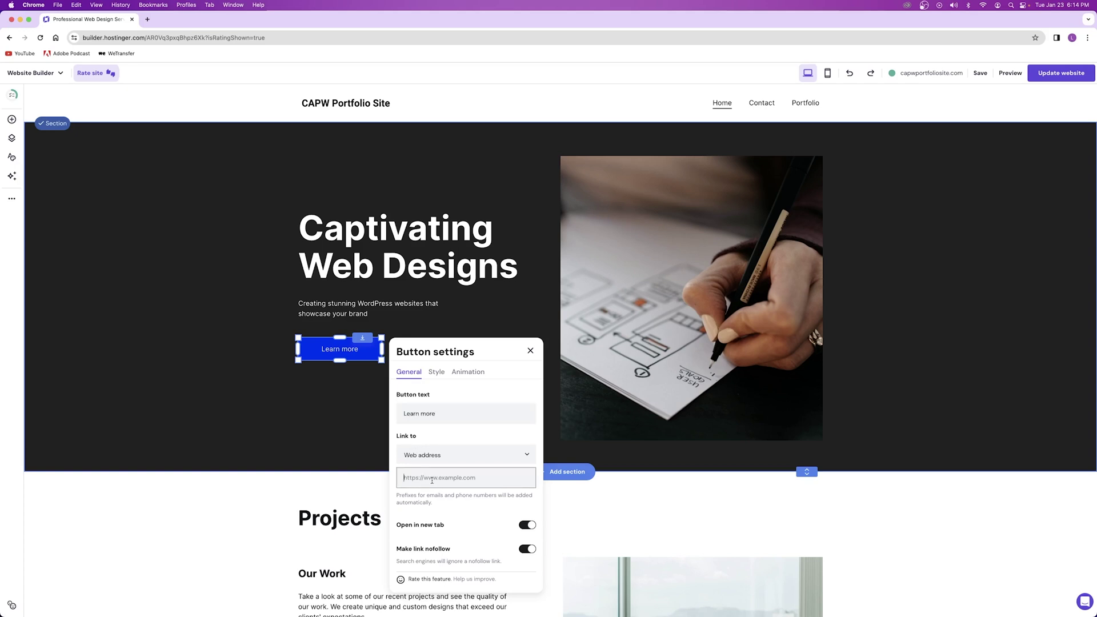
click(433, 372)
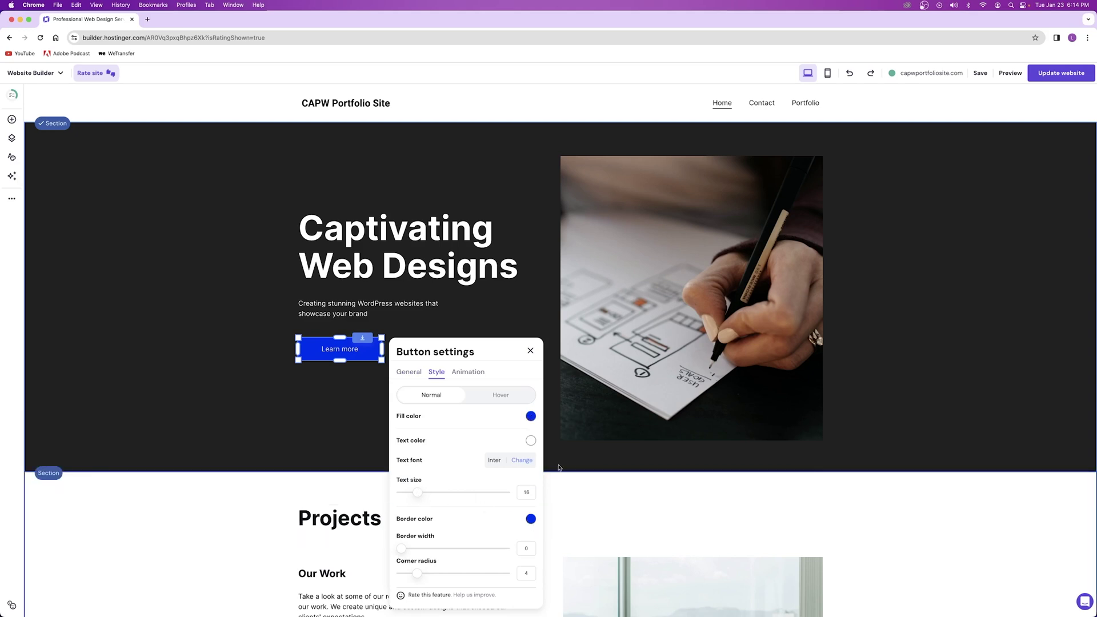
click(531, 351)
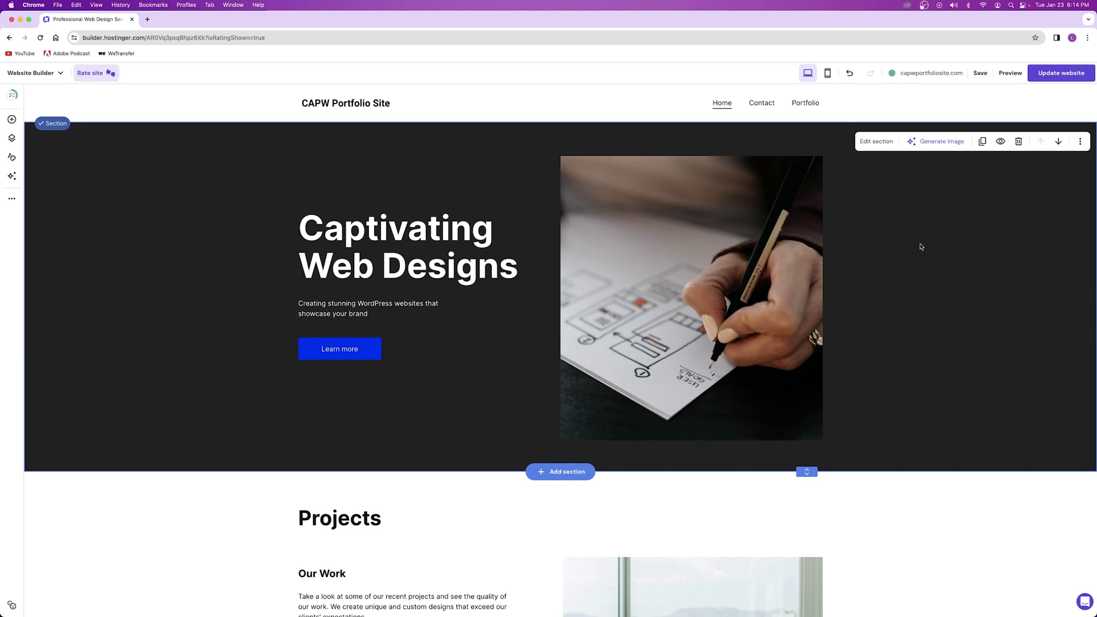
Give the hero section a free stock office photo as background, found by searching "office", with 85% overlay opacity.
click(876, 143)
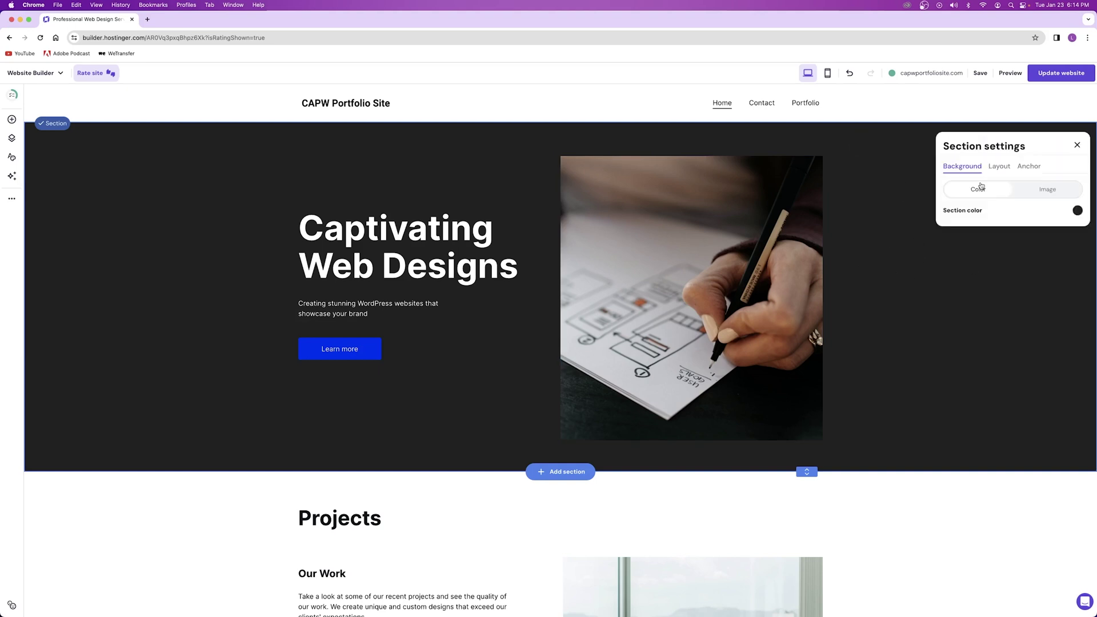
click(1077, 210)
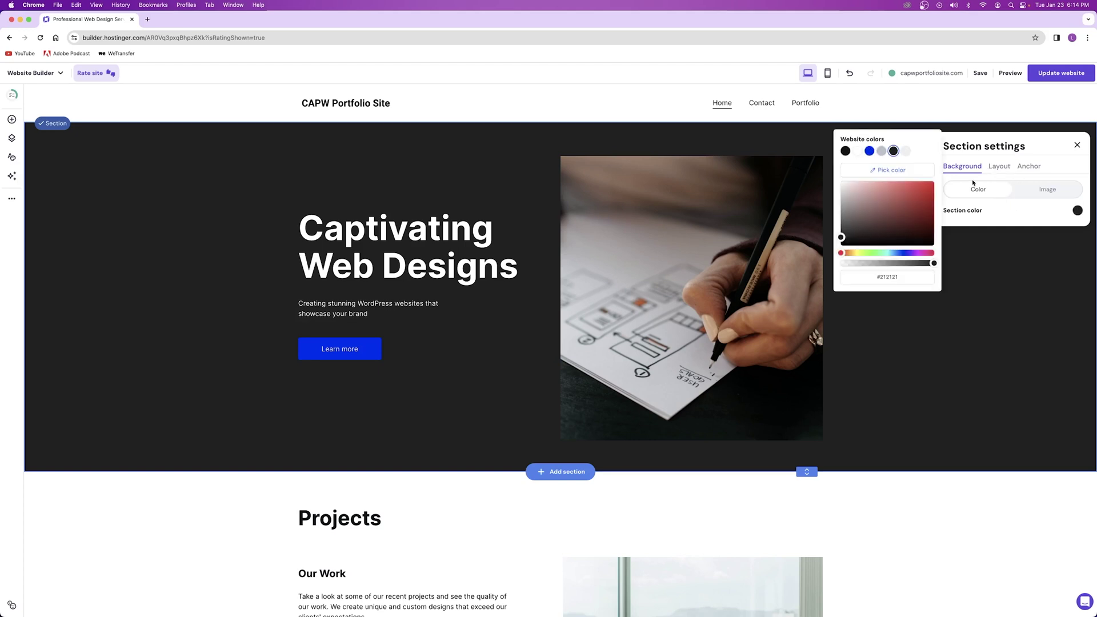
click(1049, 192)
click(1013, 278)
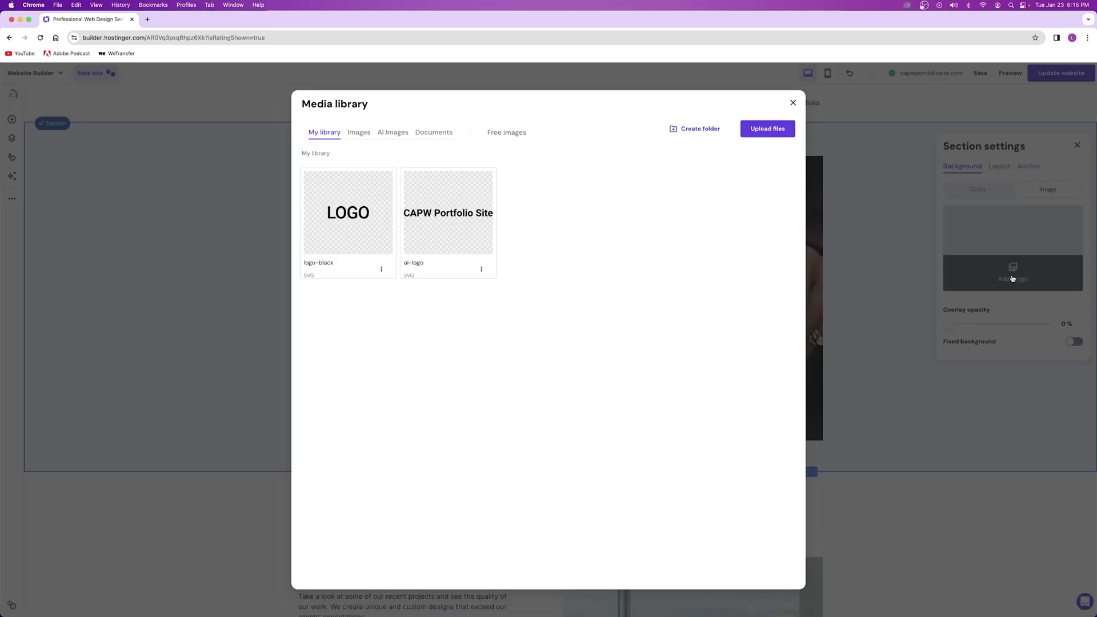
click(514, 136)
click(457, 163)
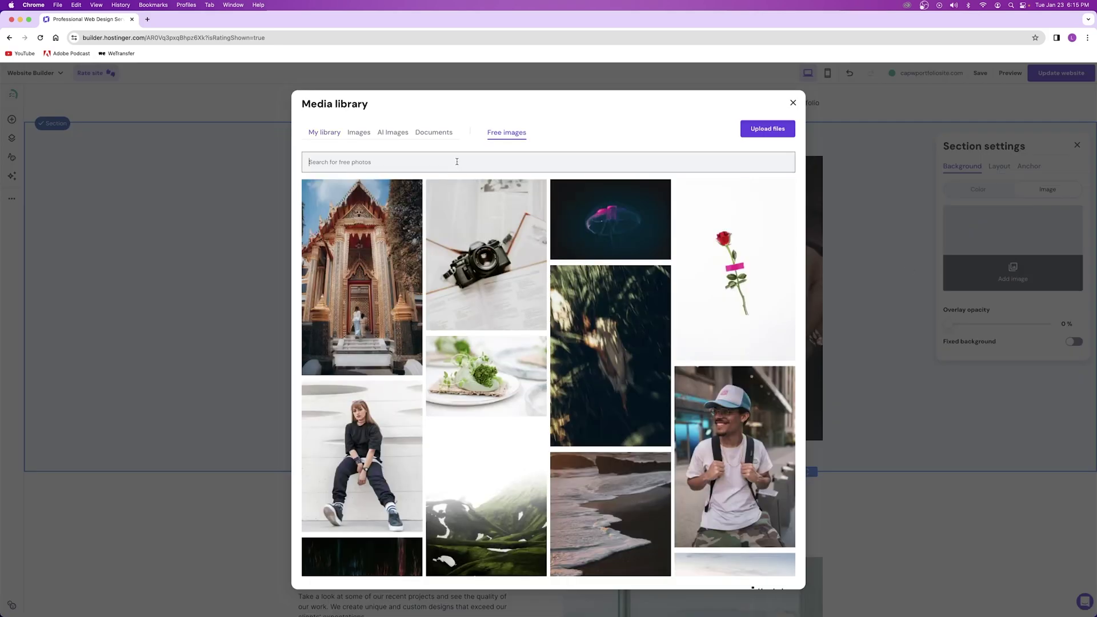
text(office)
click(757, 517)
click(767, 573)
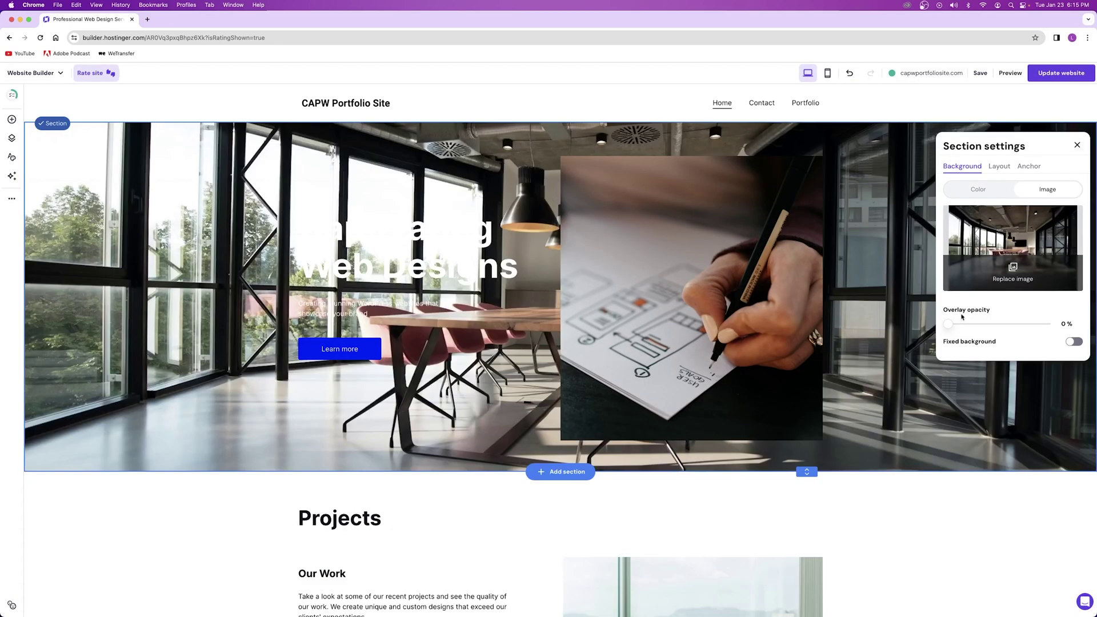
drag(950, 324, 1030, 324)
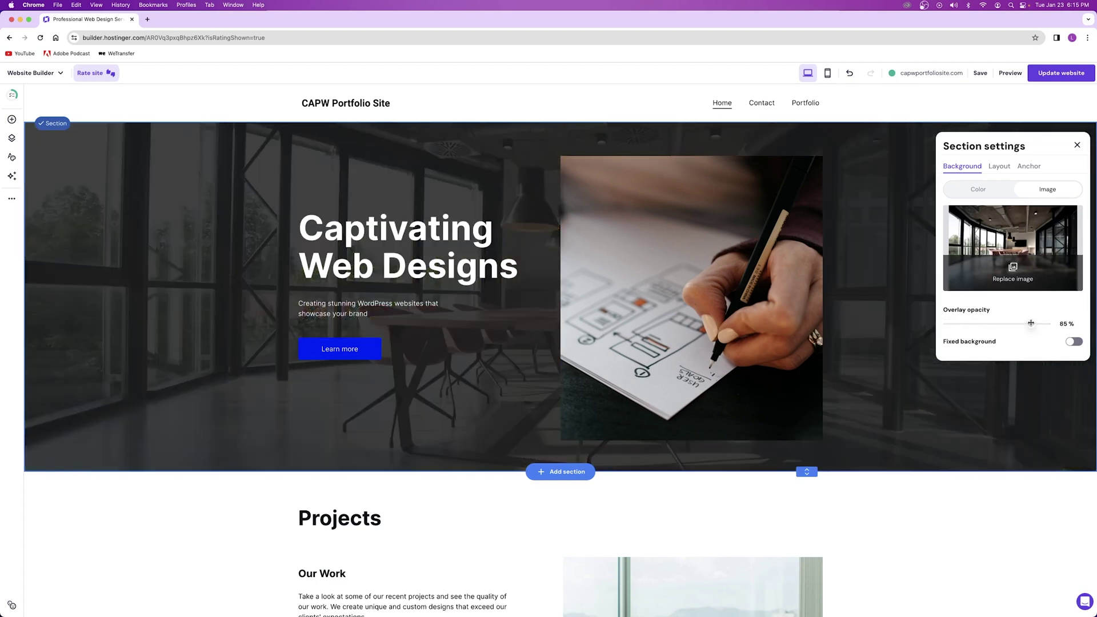
Increase the height of the section above the footer and move its Learn More button clear below the paragraph.
scroll(977, 354, down, 15)
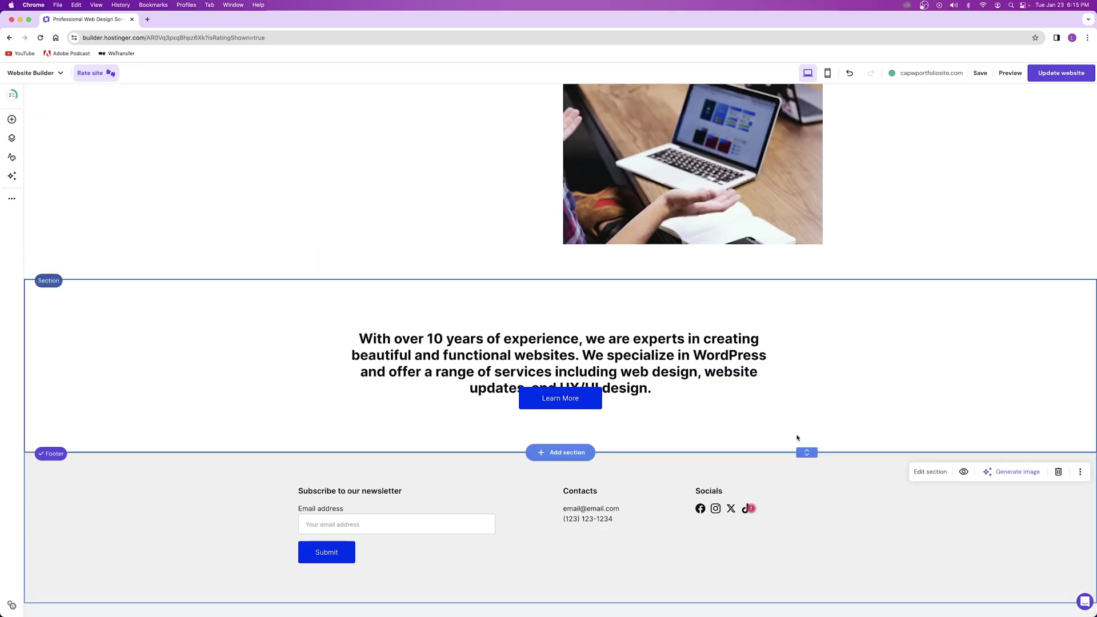
drag(805, 452, 807, 514)
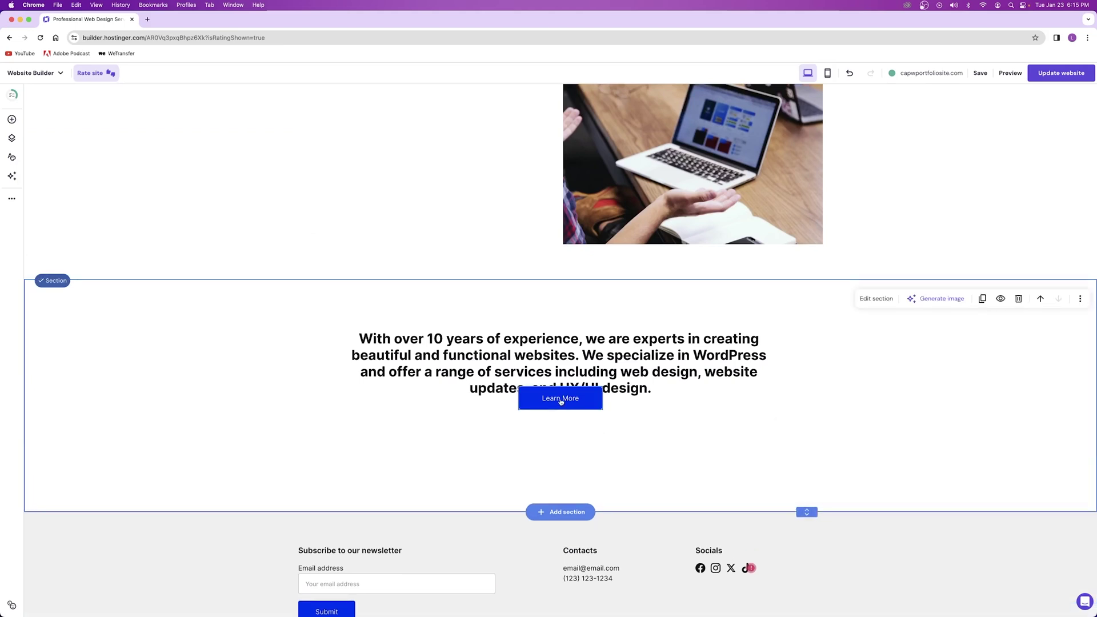
drag(564, 398, 558, 435)
scroll(892, 394, down, 2)
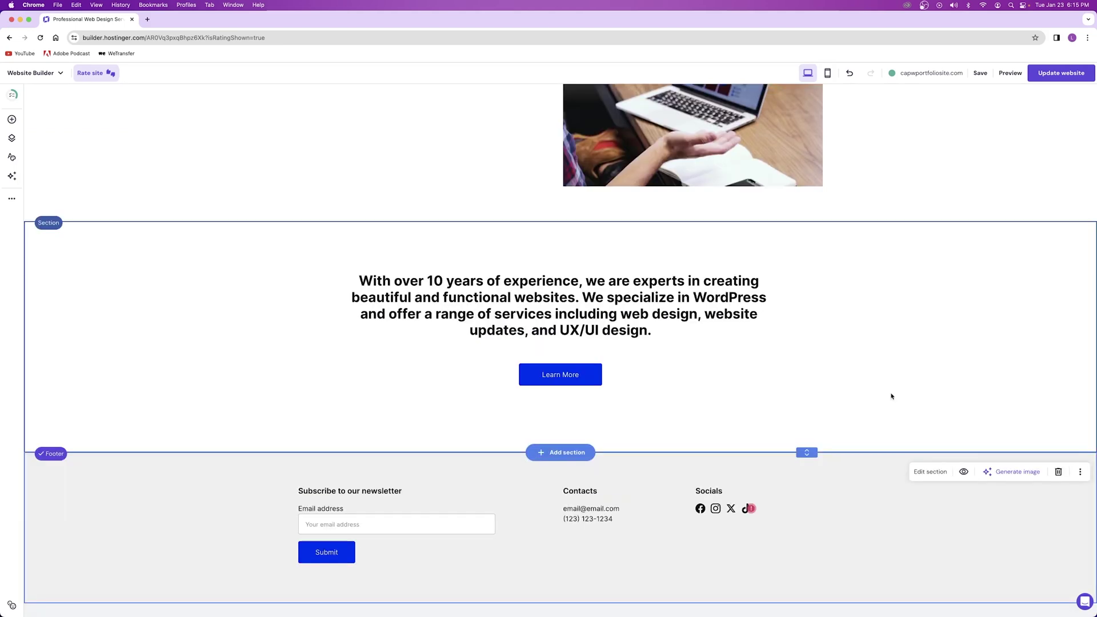
Open the Contact page and review the contact form's general, field and submit button settings.
scroll(891, 395, up, 15)
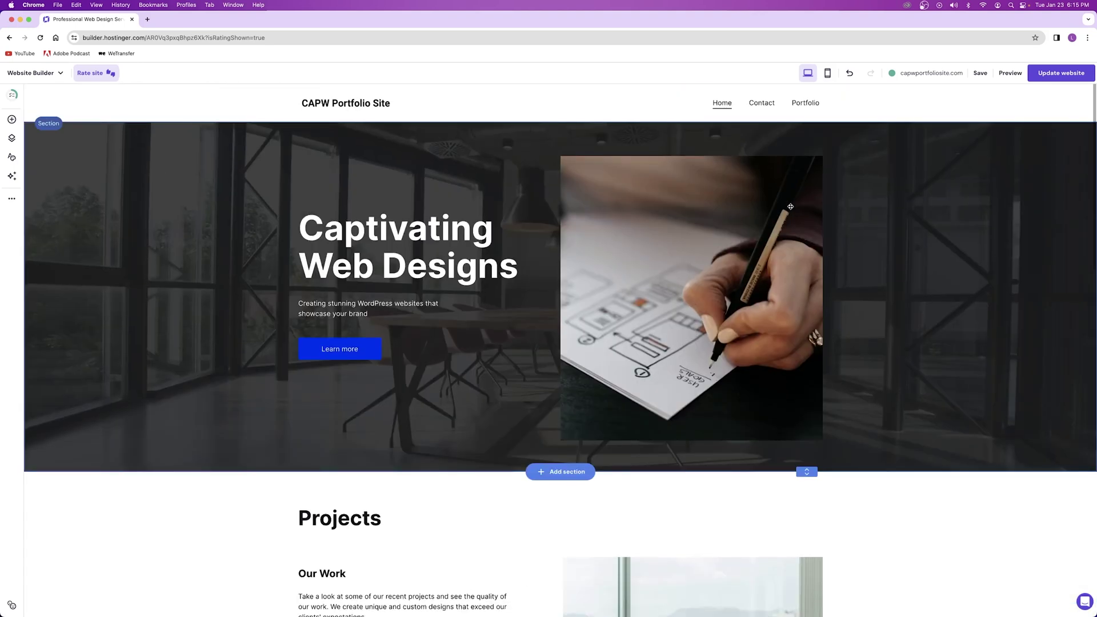
click(763, 104)
click(412, 262)
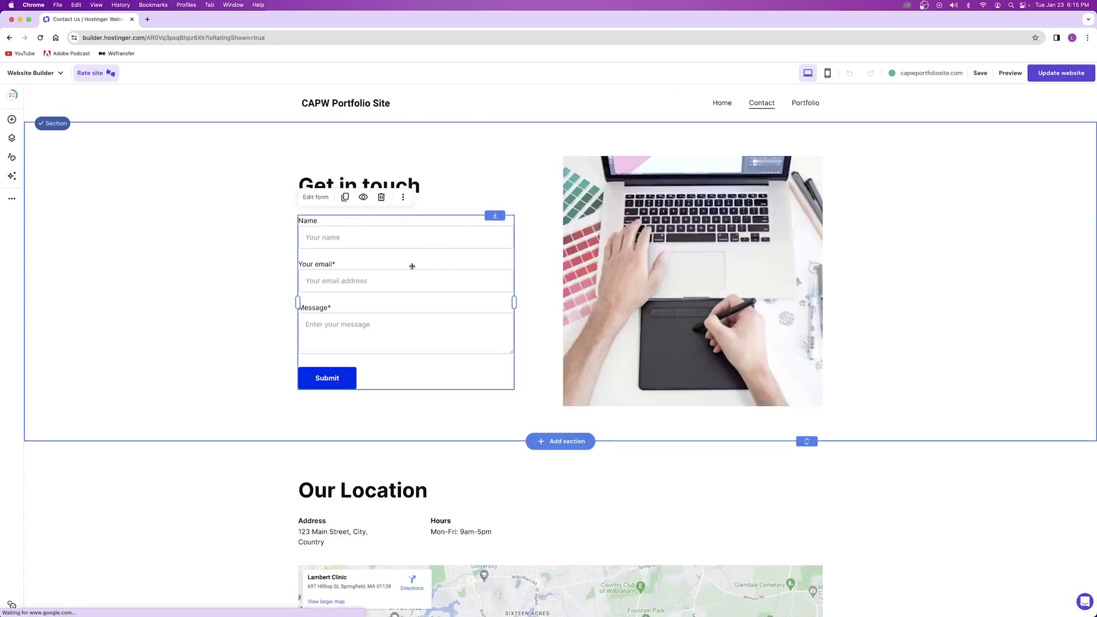
click(316, 197)
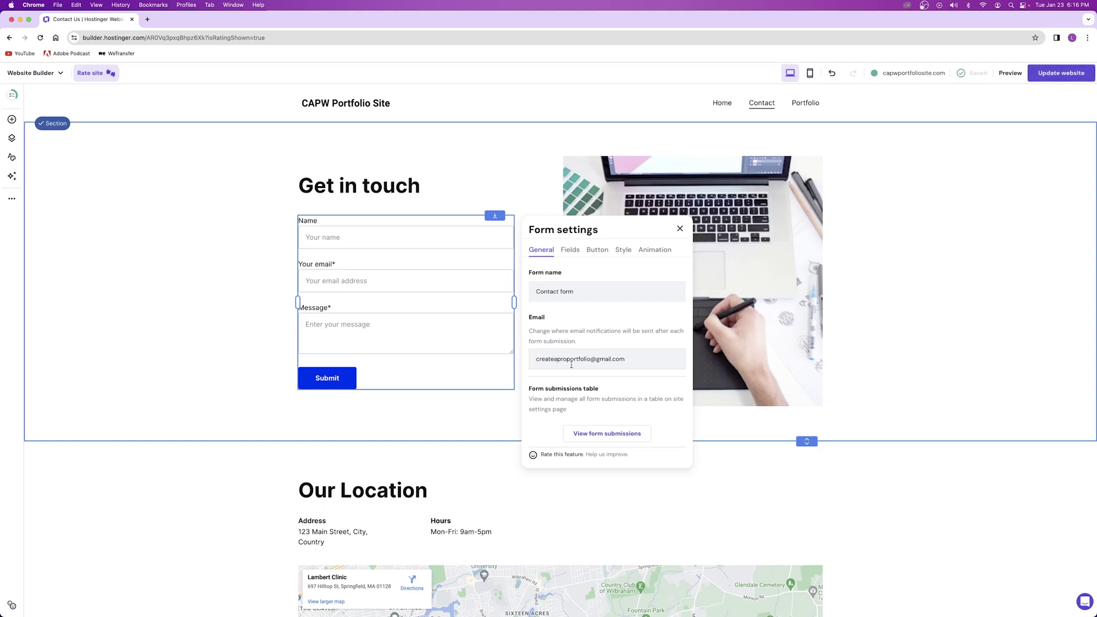
click(569, 255)
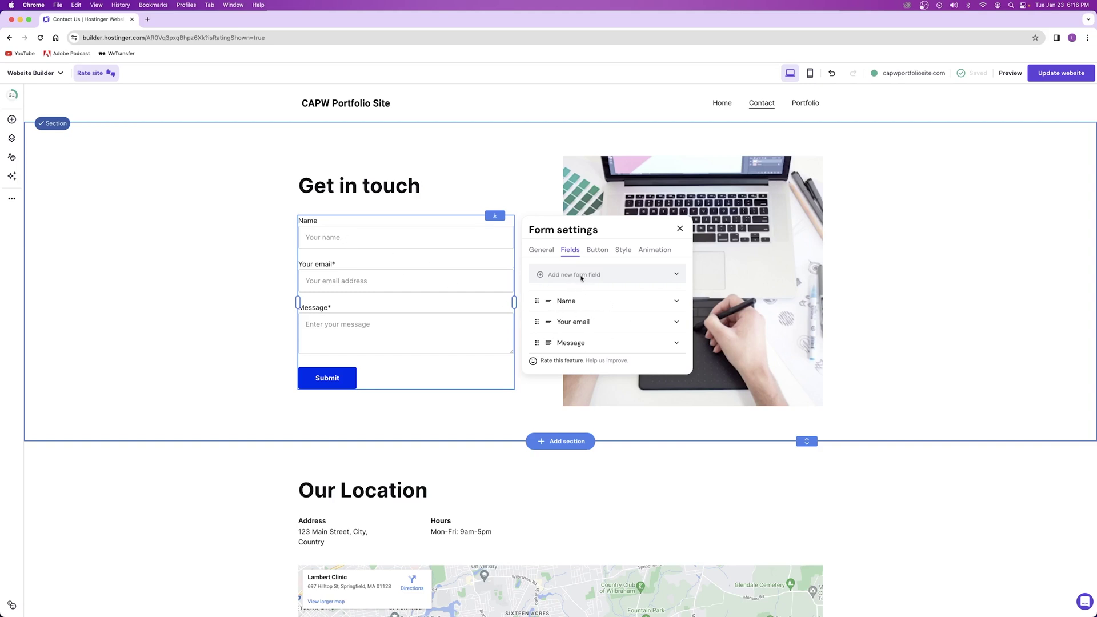
click(597, 252)
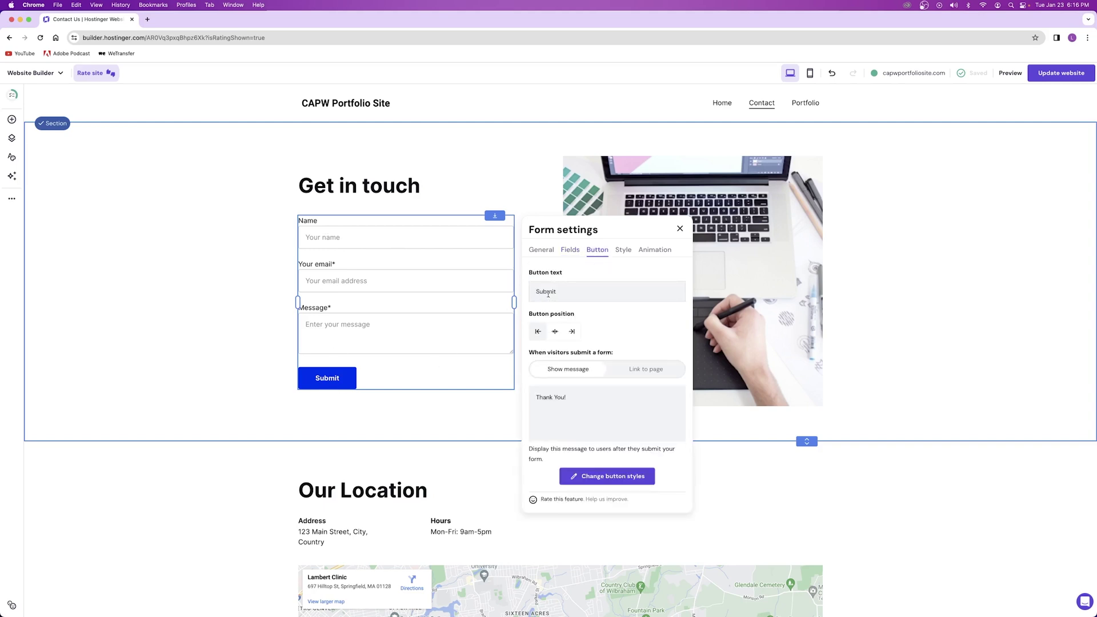
click(680, 229)
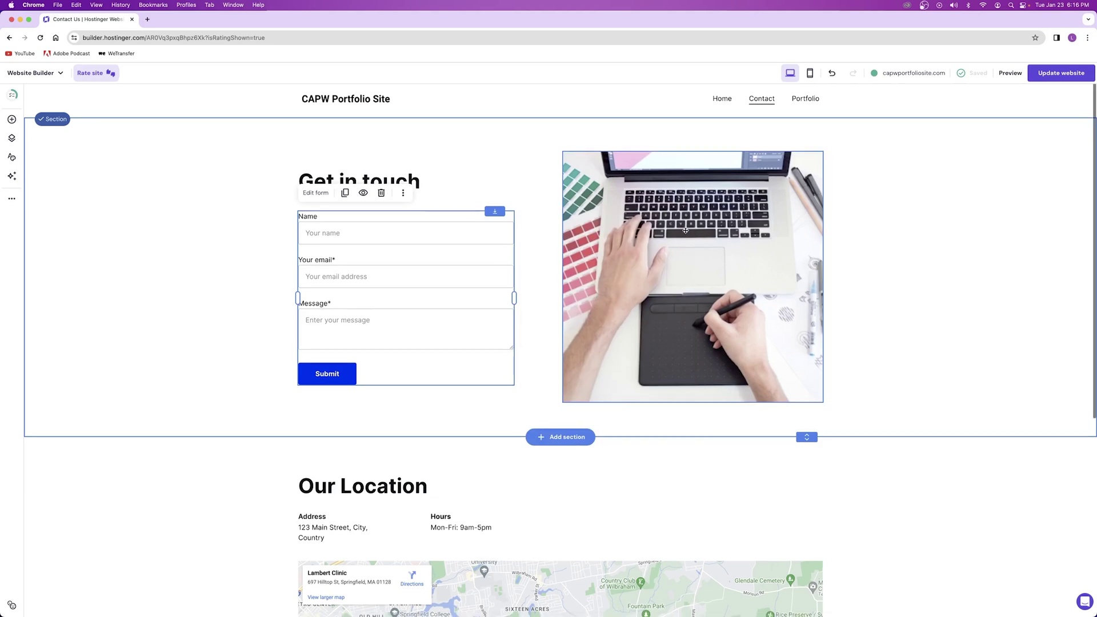
Change the address of the Our Location map to Austin, Texas.
scroll(685, 234, down, 5)
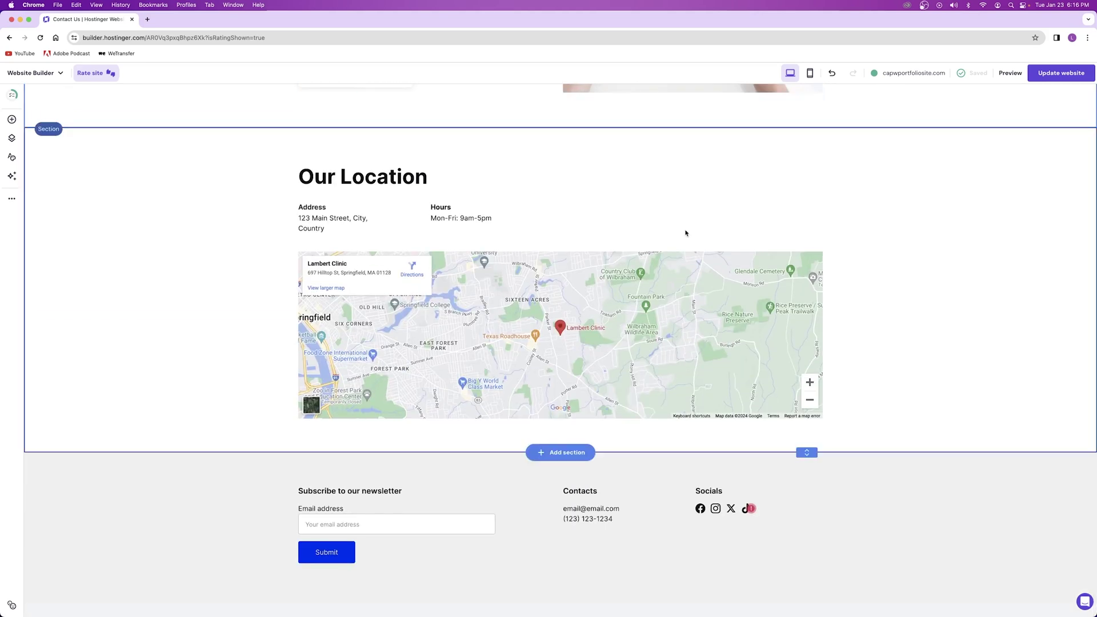
click(534, 301)
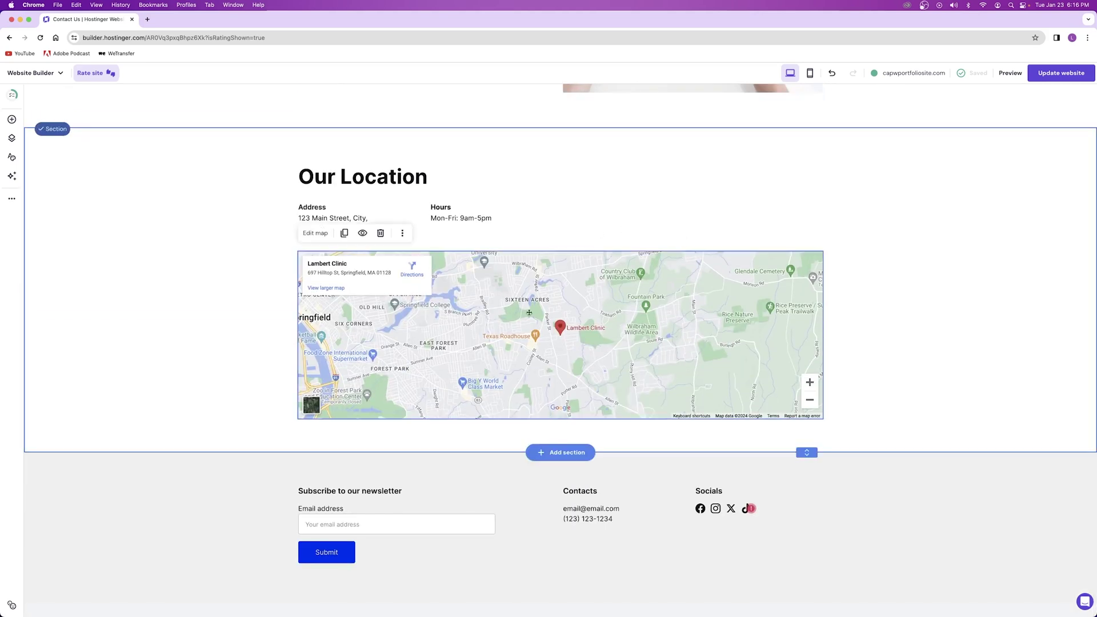
click(316, 233)
click(948, 334)
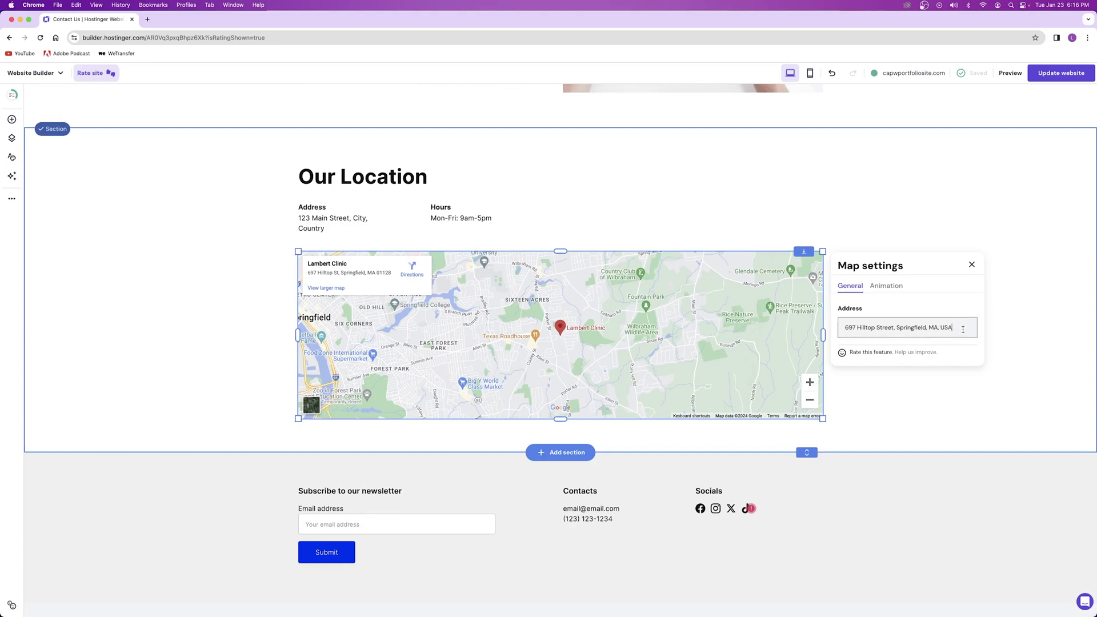
drag(948, 334, 839, 332)
key(super+z)
click(867, 215)
Return to the Home page and review the header's layout, logo and style settings.
scroll(867, 217, up, 5)
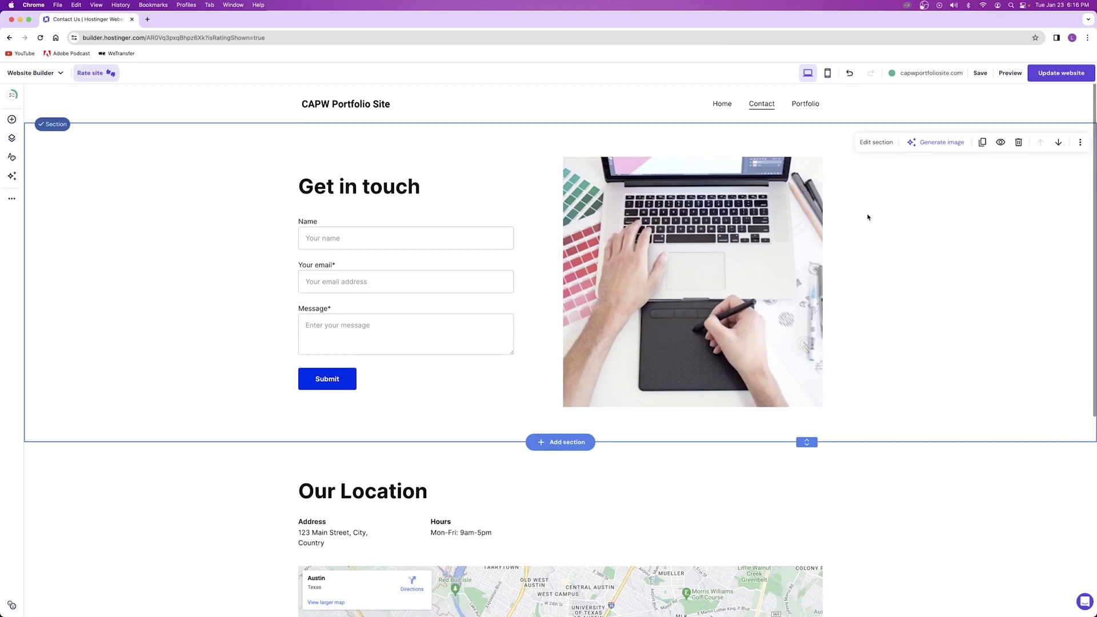
click(722, 103)
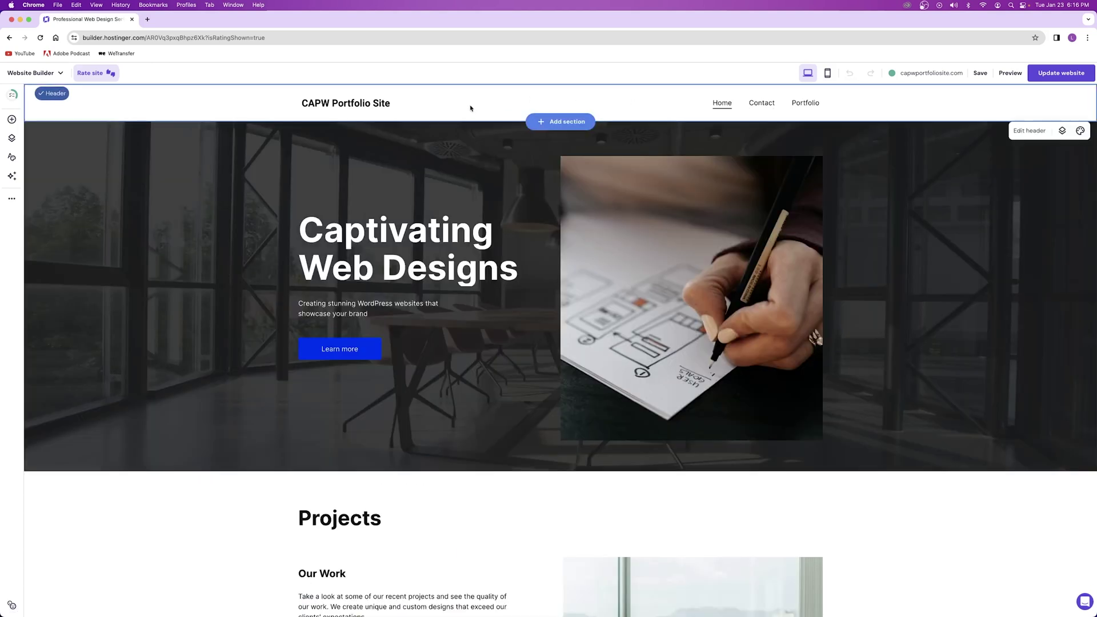
click(1019, 130)
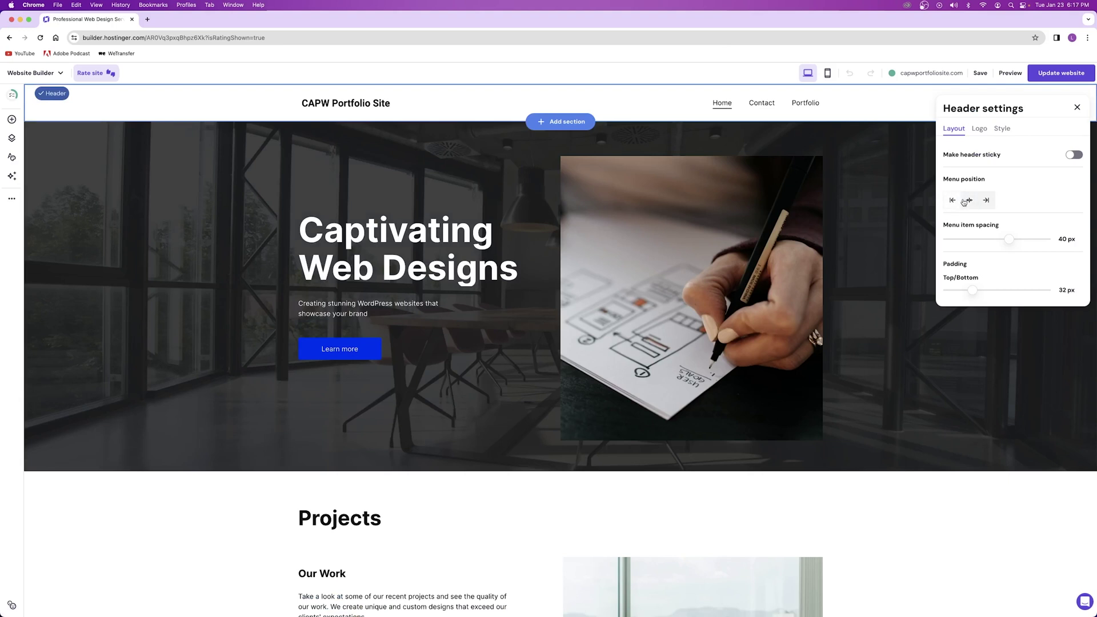
click(979, 131)
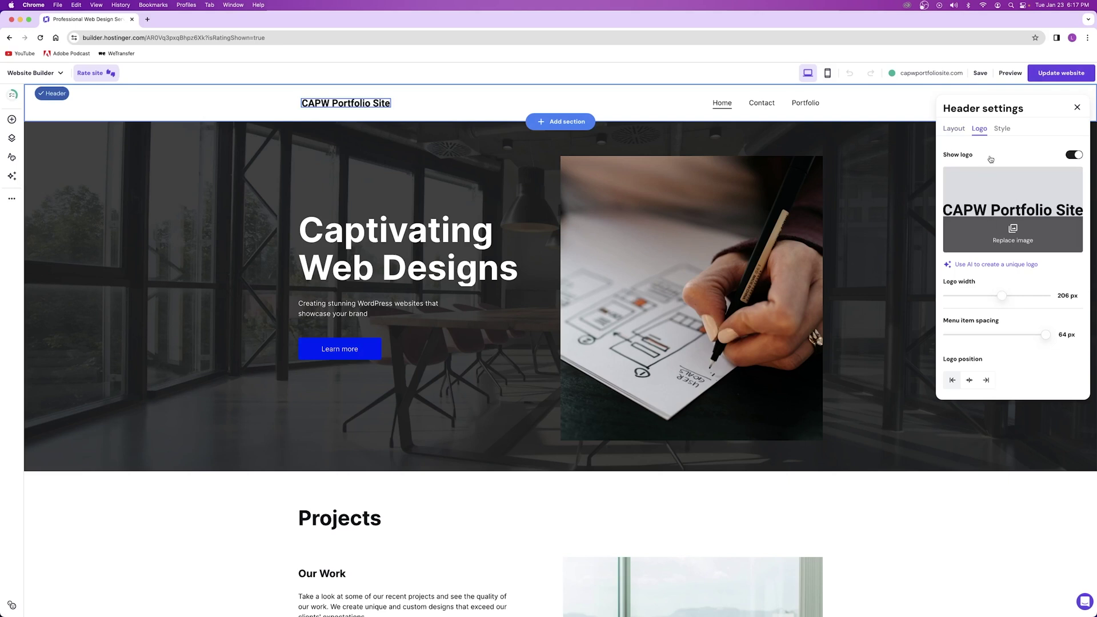
click(1002, 131)
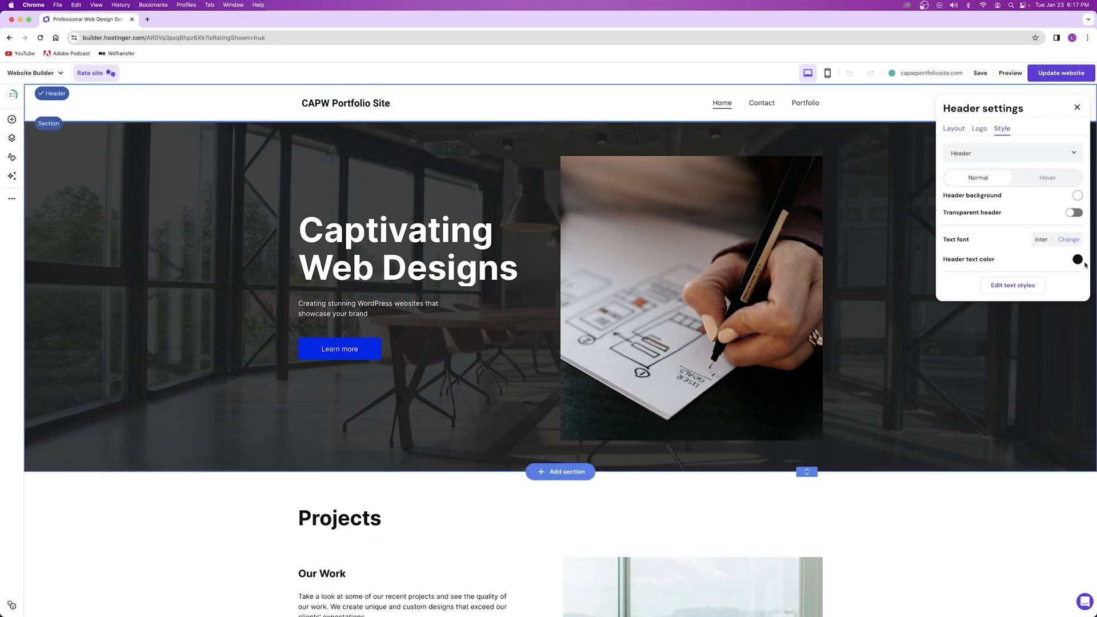
click(887, 276)
Review the background and layout settings of the Home page's footer section.
scroll(862, 271, down, 15)
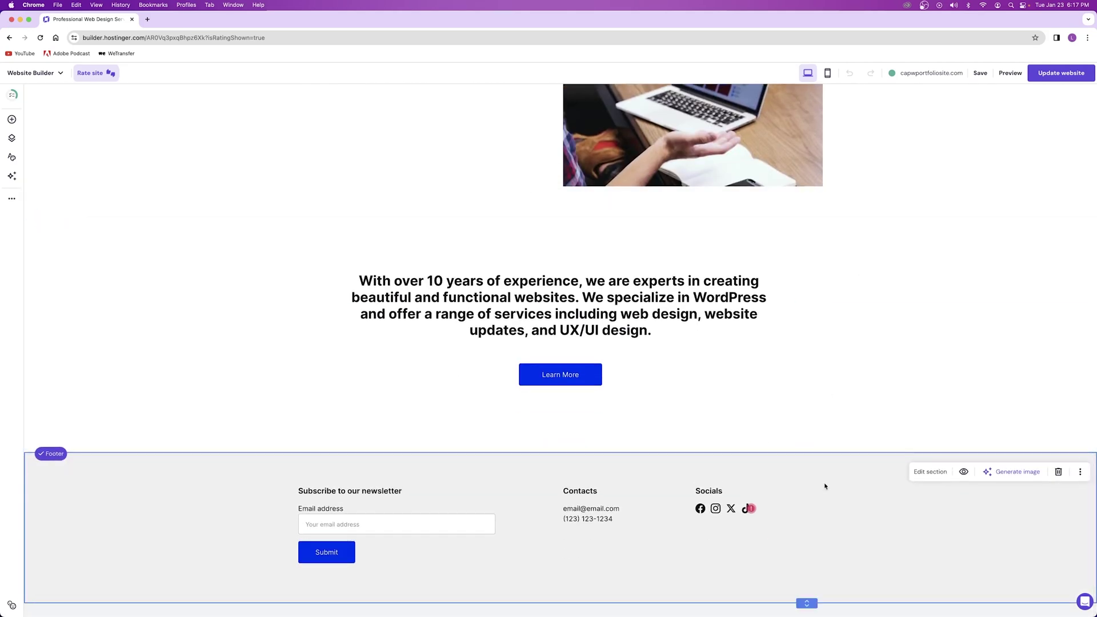
click(927, 472)
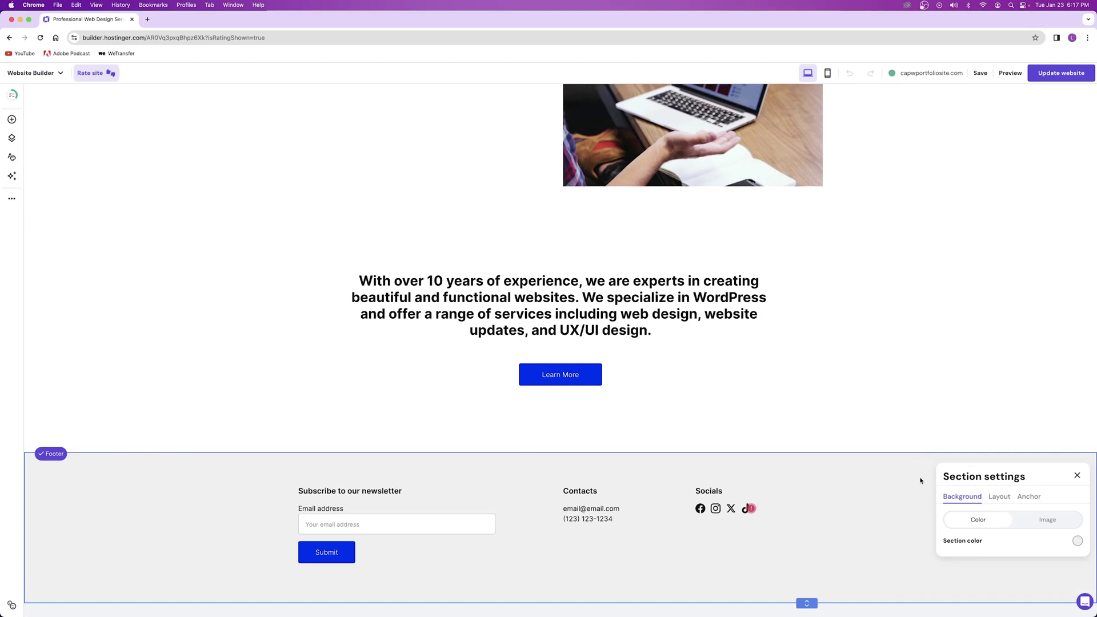
click(997, 497)
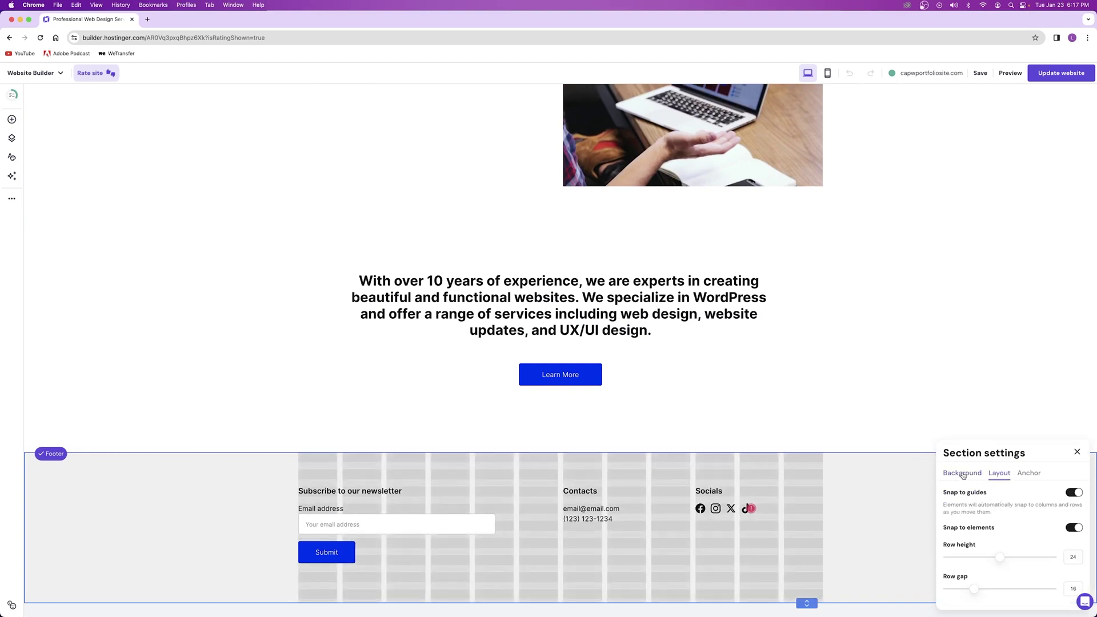
key(Escape)
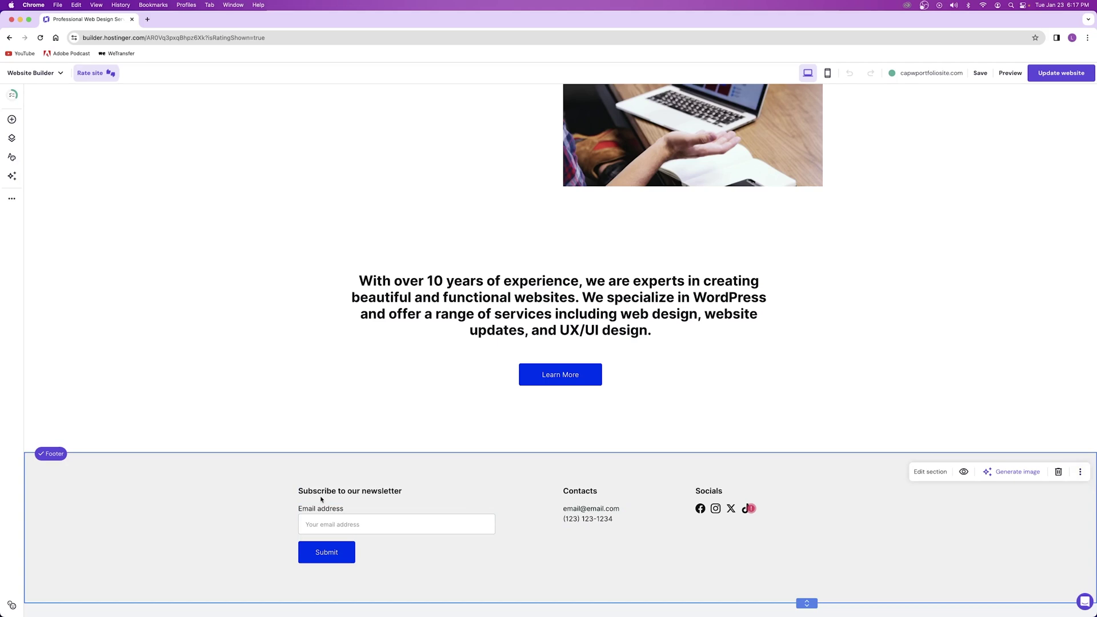
Change the footer's Contacts heading to "Contact Us".
click(580, 491)
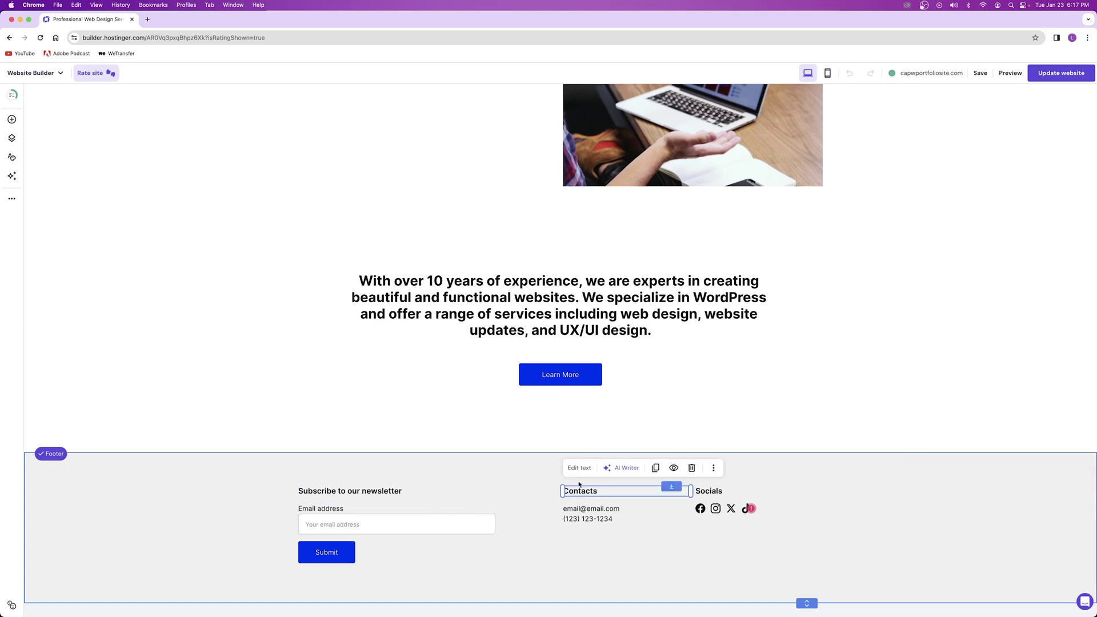
double_click(580, 491)
text(Contact Us)
click(621, 538)
Add a new About page from the "Get to know us" template with the Services and history block.
scroll(621, 538, up, 20)
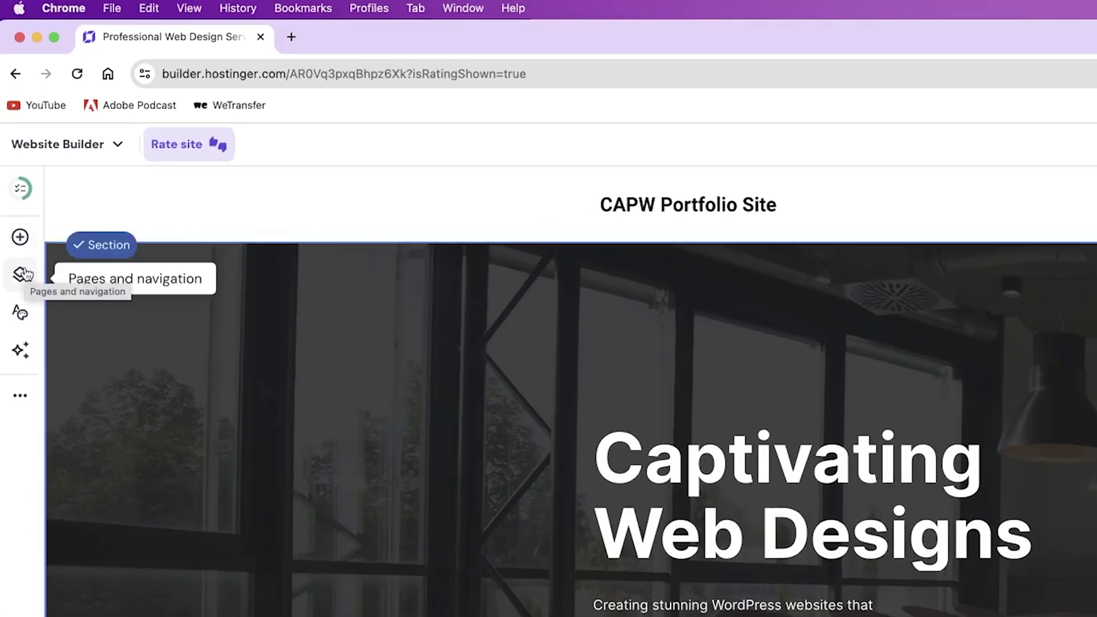
click(22, 274)
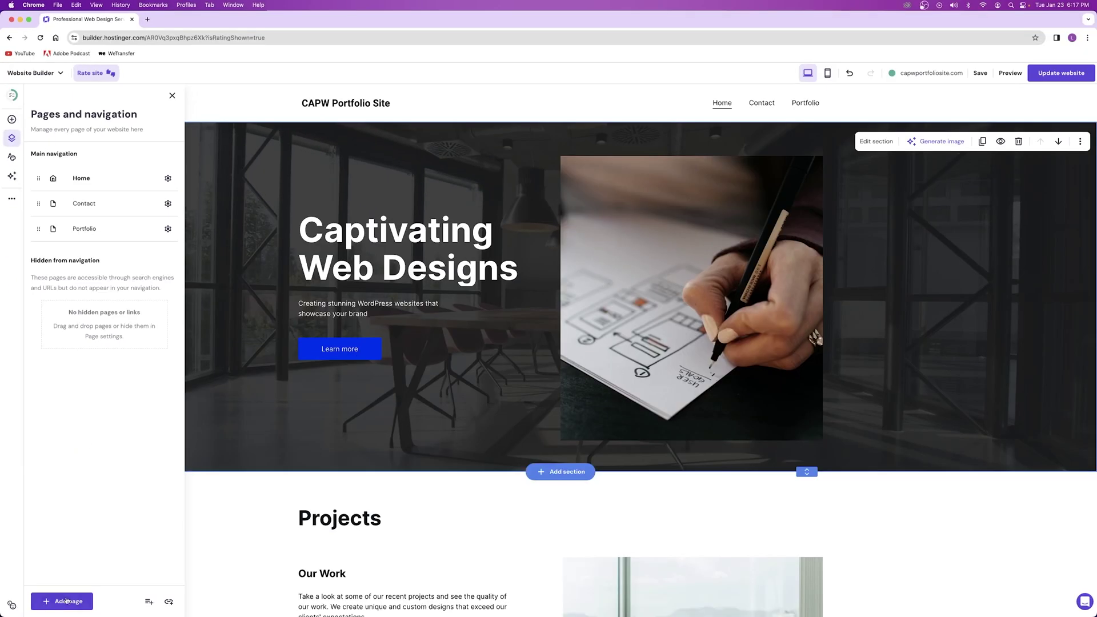
click(66, 603)
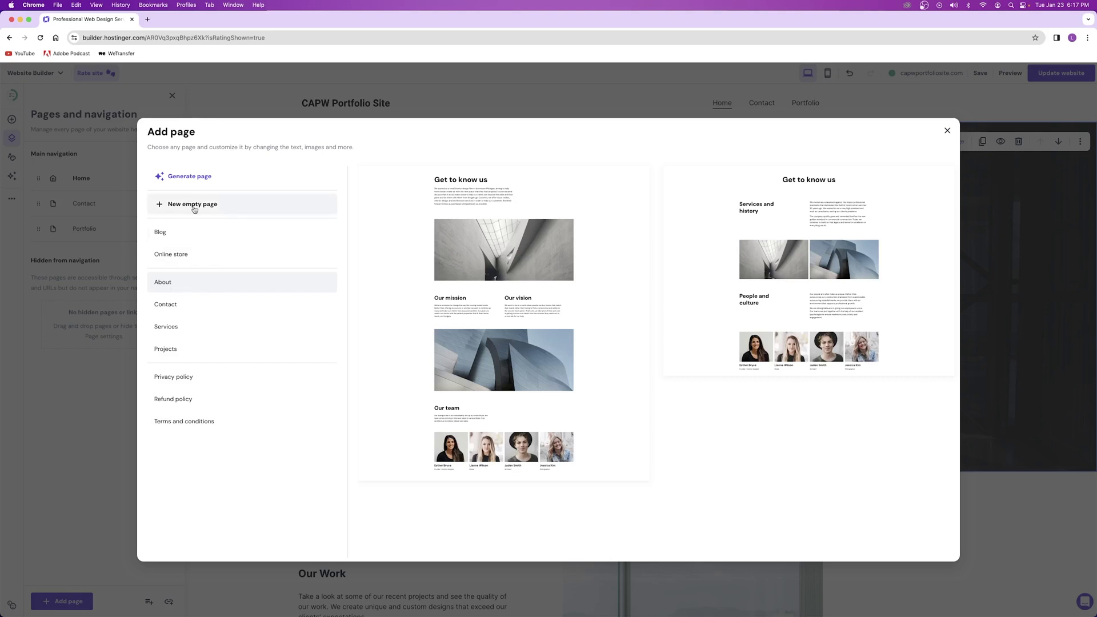
click(179, 177)
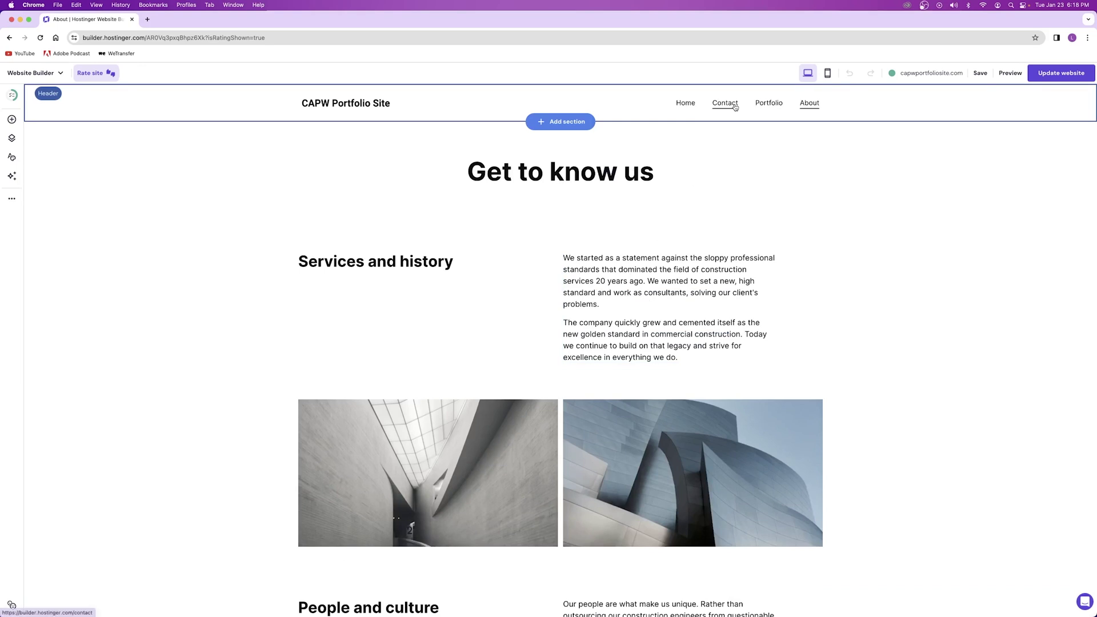
Reorder the main navigation to Home, About, Portfolio, Contact and open the Portfolio page's settings.
click(12, 140)
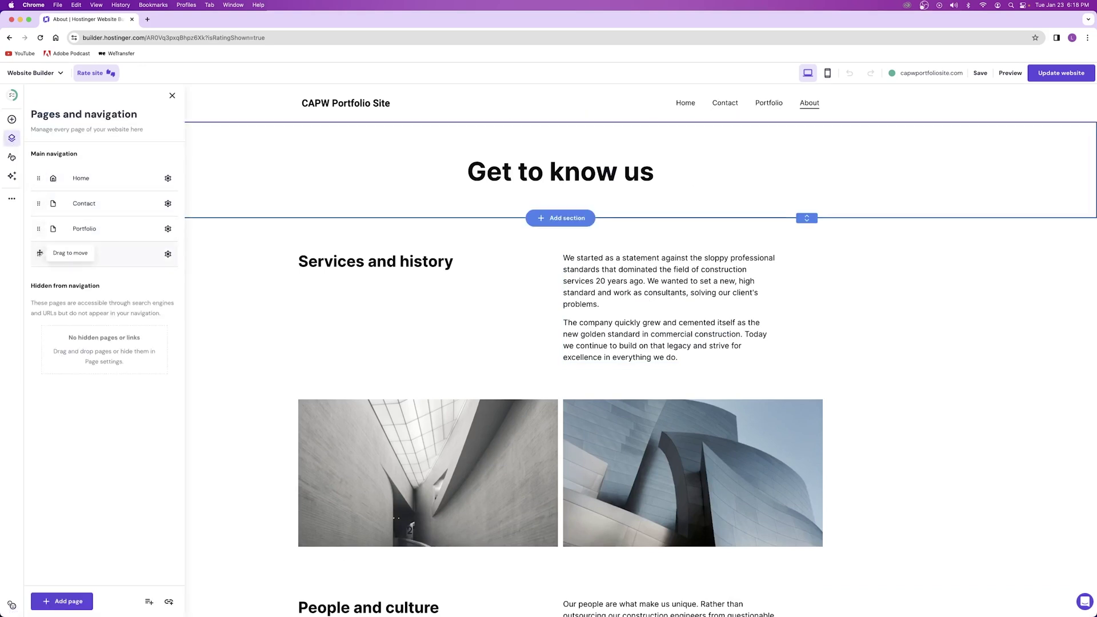
drag(39, 249, 40, 204)
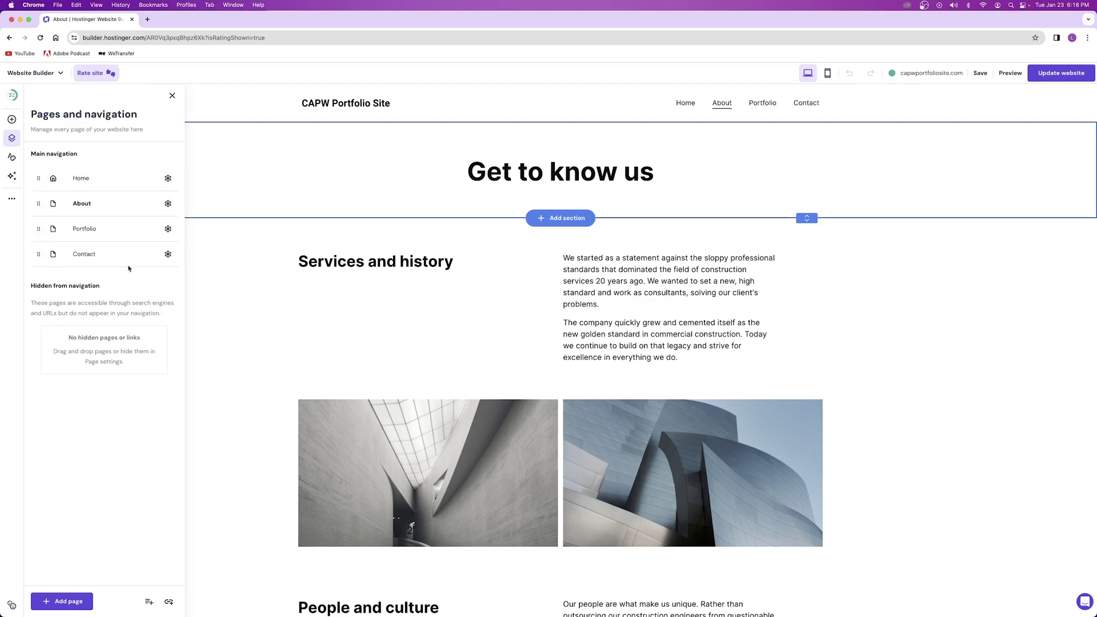
click(167, 229)
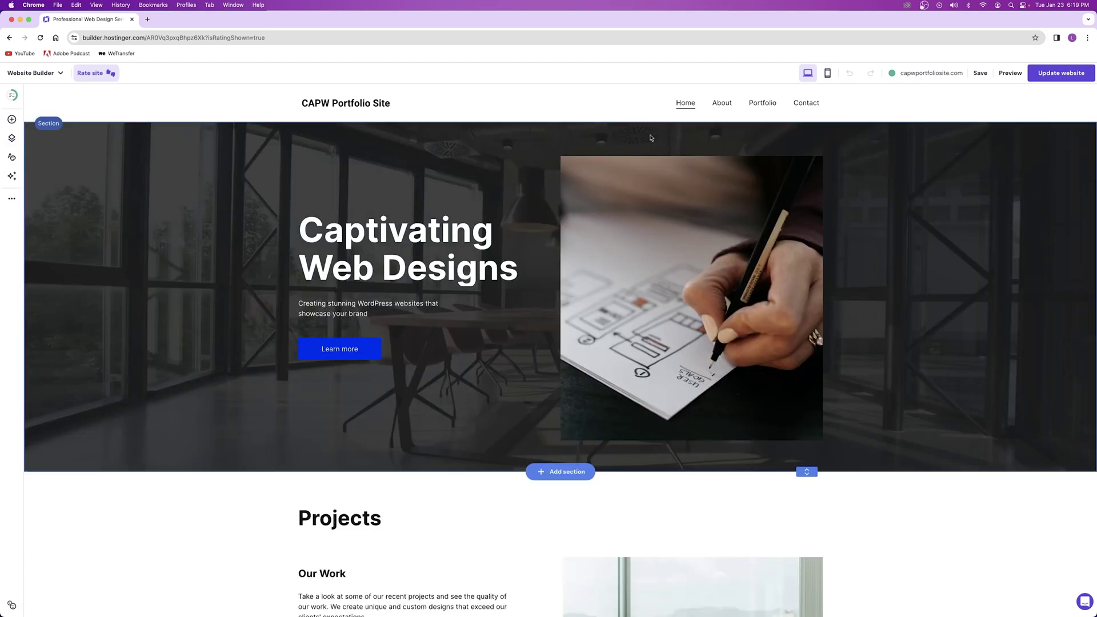
On the Portfolio page, insert a three-column gallery section with mixed-height images above the Projects section.
click(761, 103)
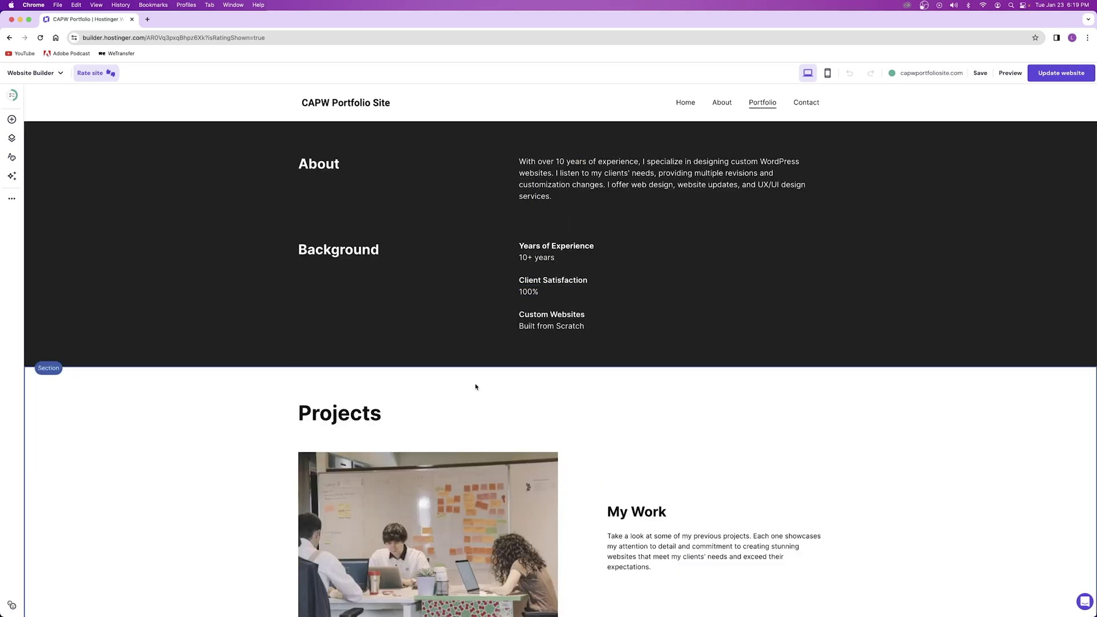
scroll(475, 386, down, 5)
scroll(475, 387, down, 3)
scroll(475, 386, up, 3)
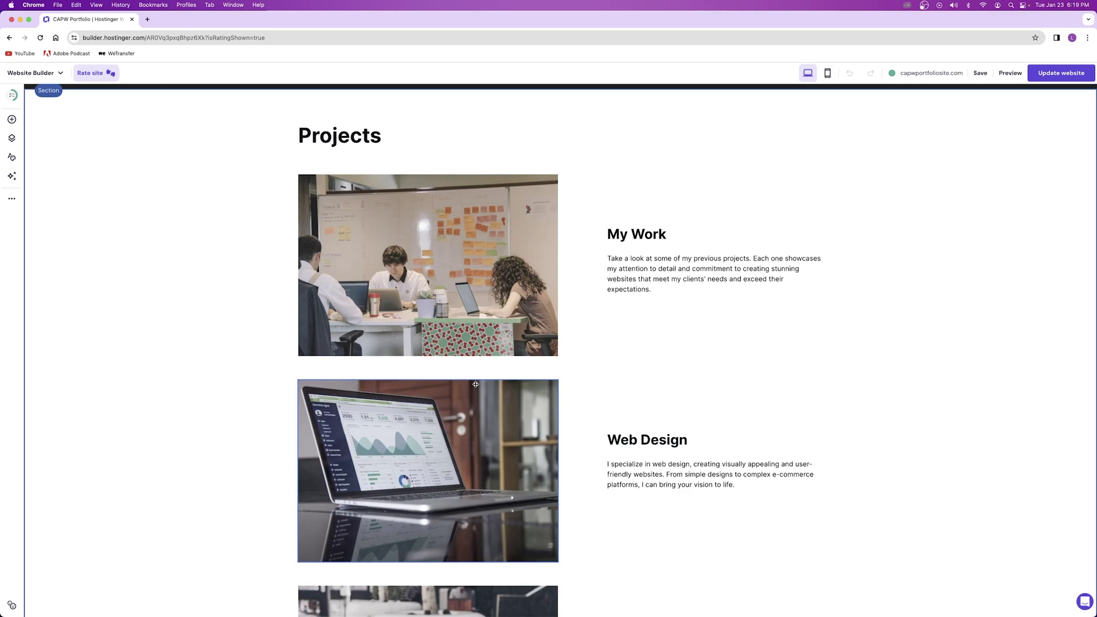
scroll(475, 384, up, 2)
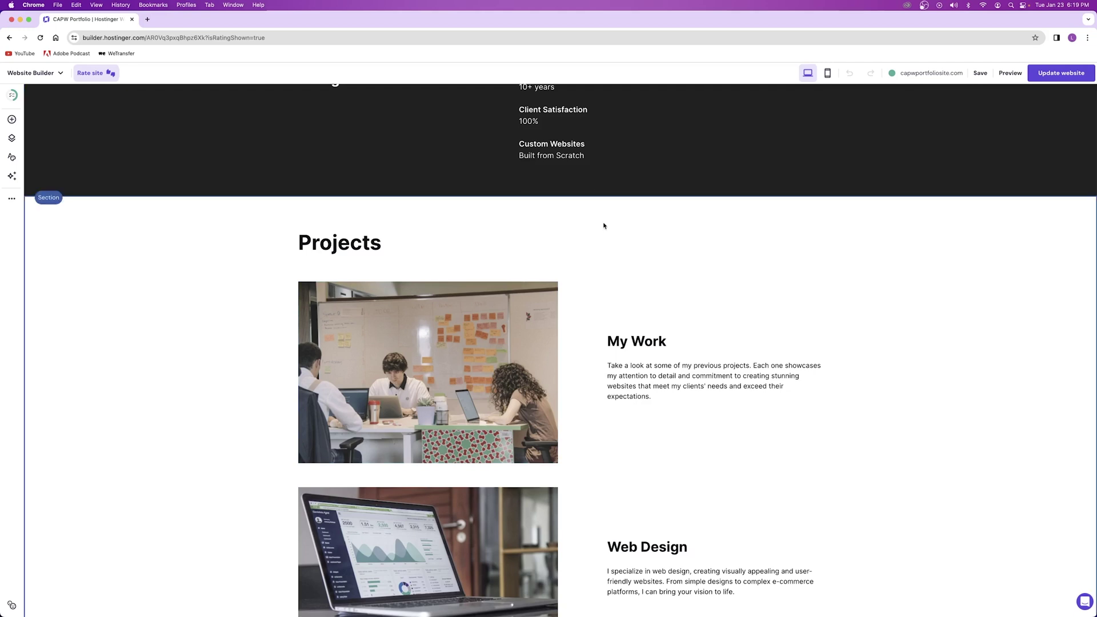
click(557, 195)
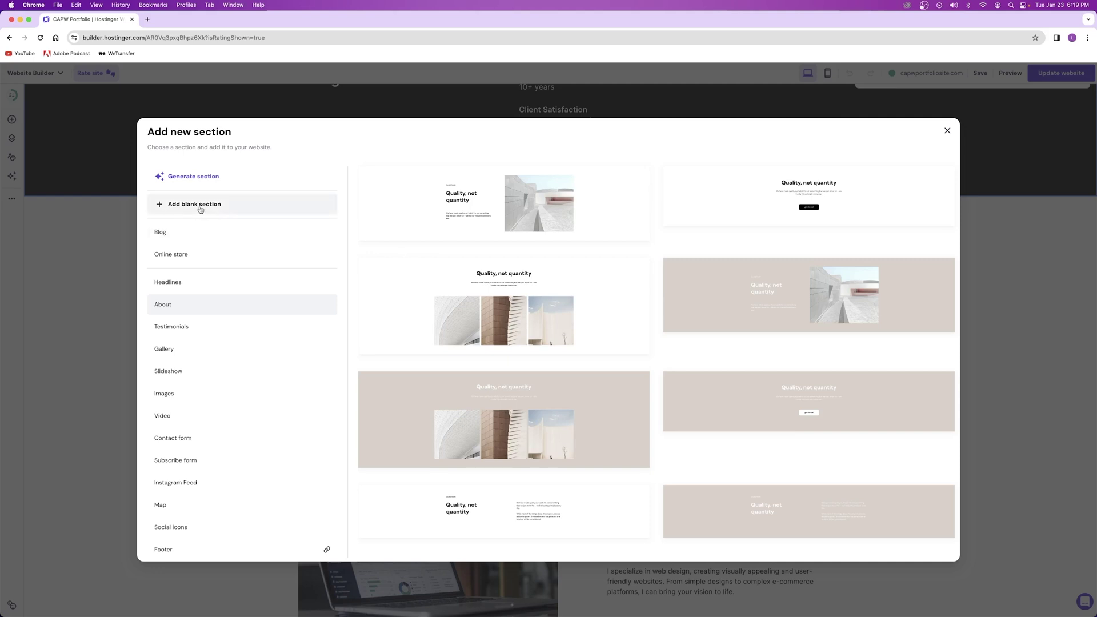
click(185, 348)
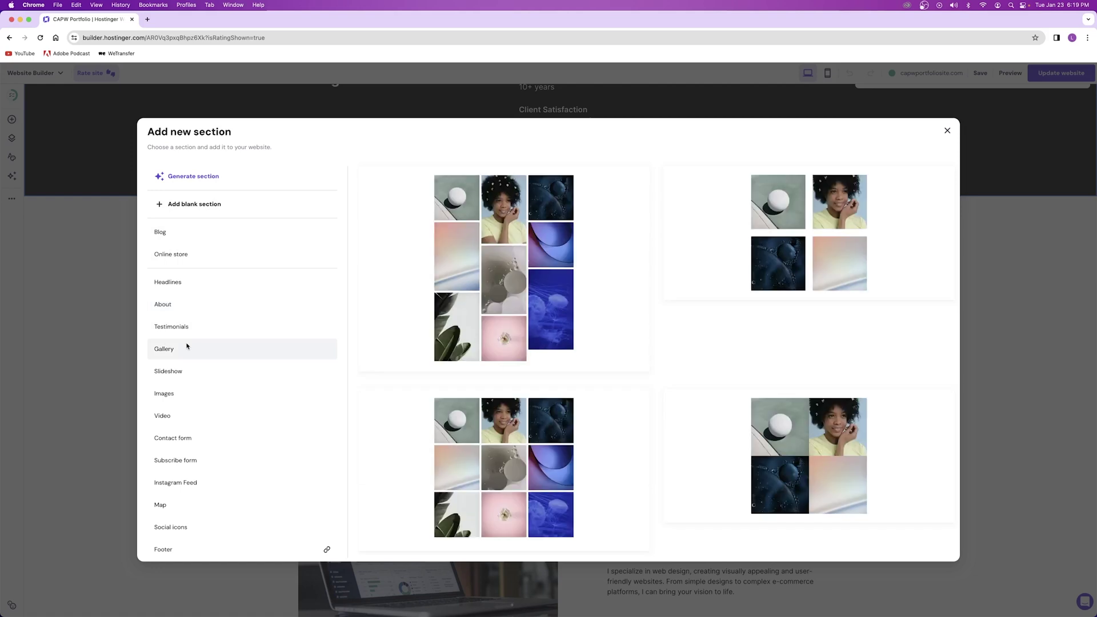
click(515, 276)
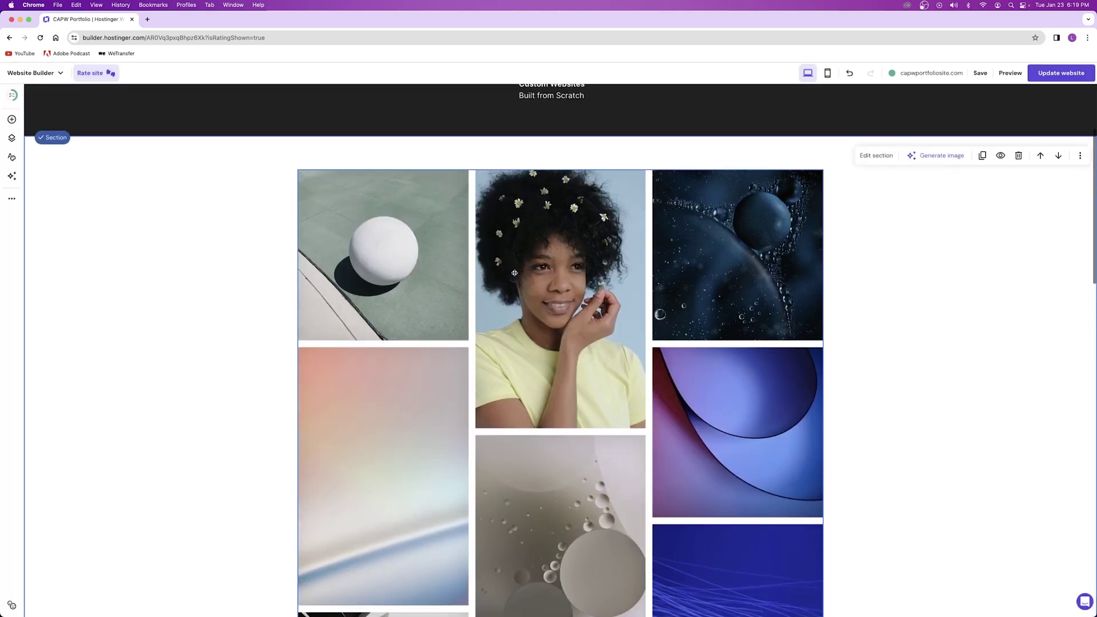
Delete all the sample images from the new gallery on the Portfolio page.
click(515, 273)
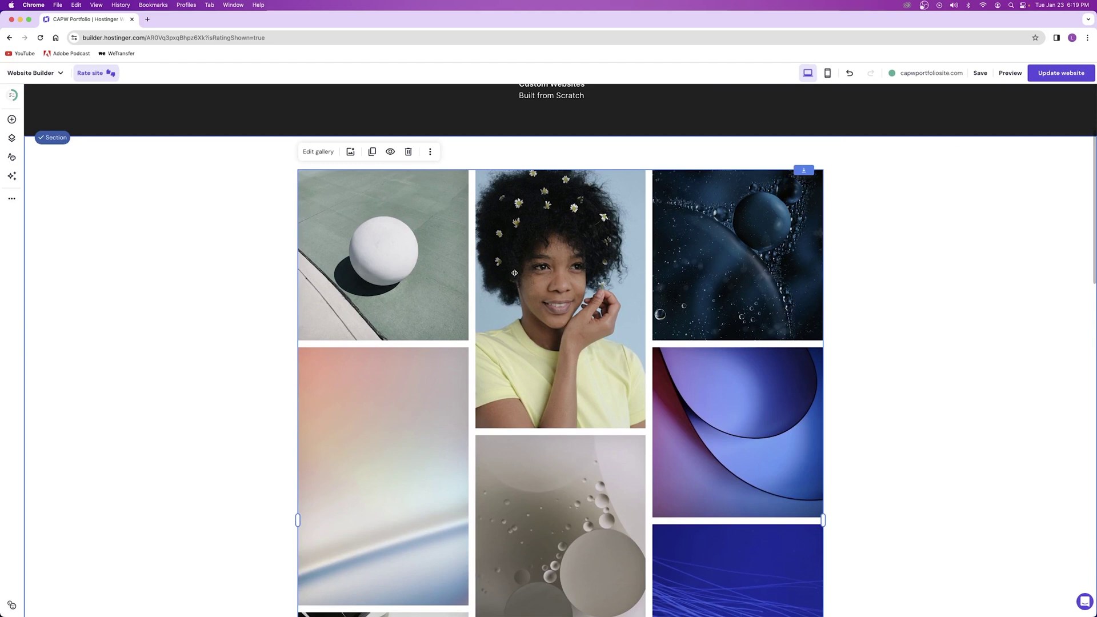
click(350, 153)
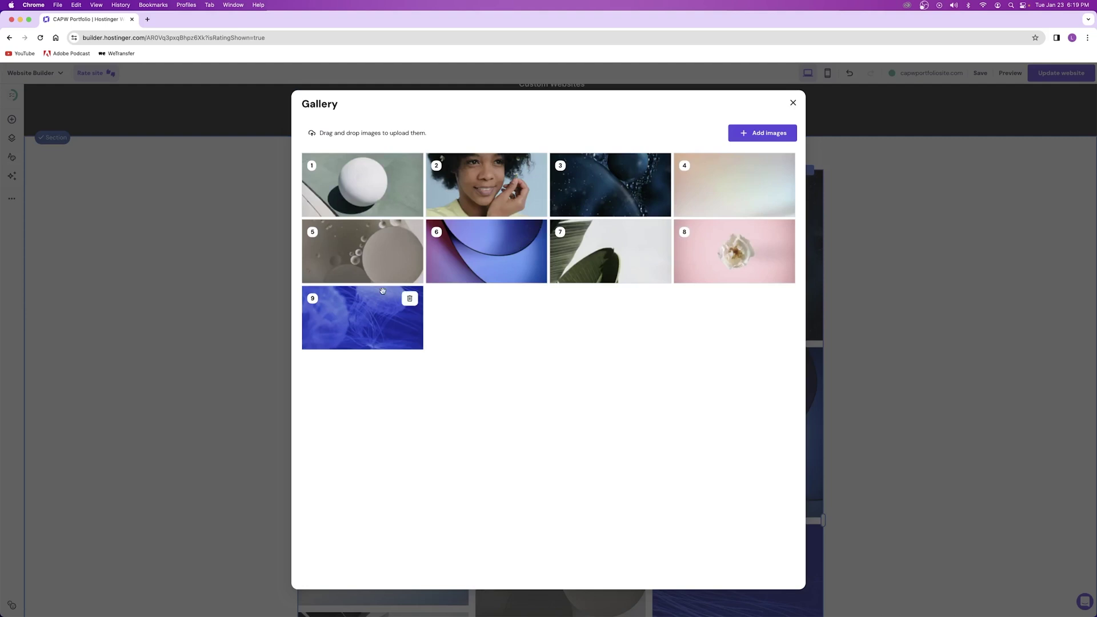
click(409, 165)
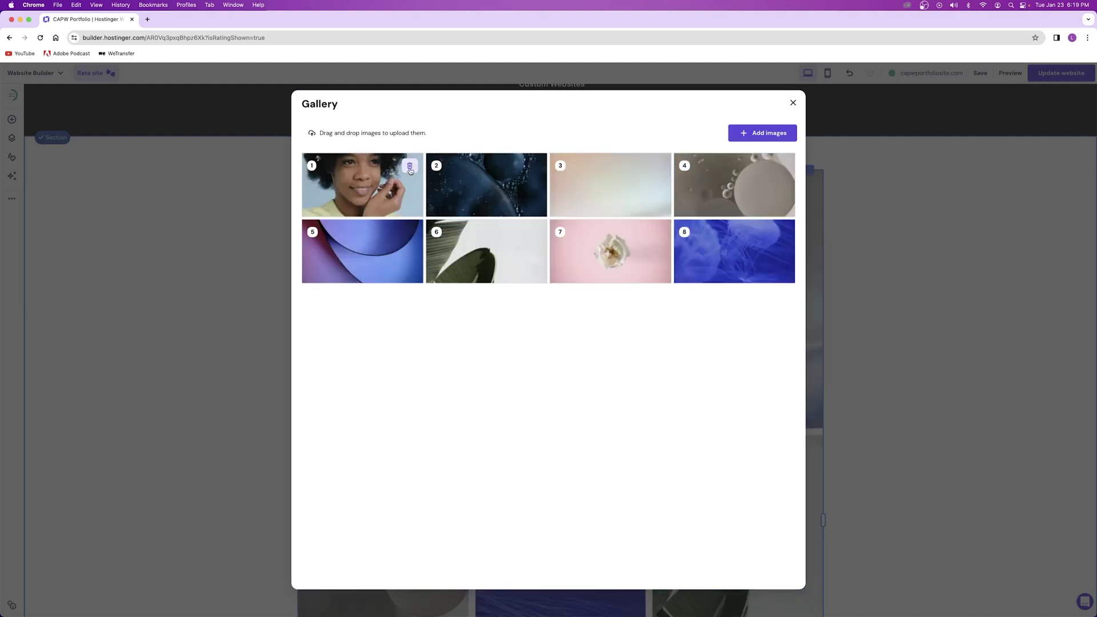
click(410, 165)
click(410, 165)
click(410, 165)
click(410, 165)
click(409, 165)
click(410, 165)
double_click(410, 165)
Upload all the website screenshot PNG files from the Downloads folder to the media library.
click(548, 371)
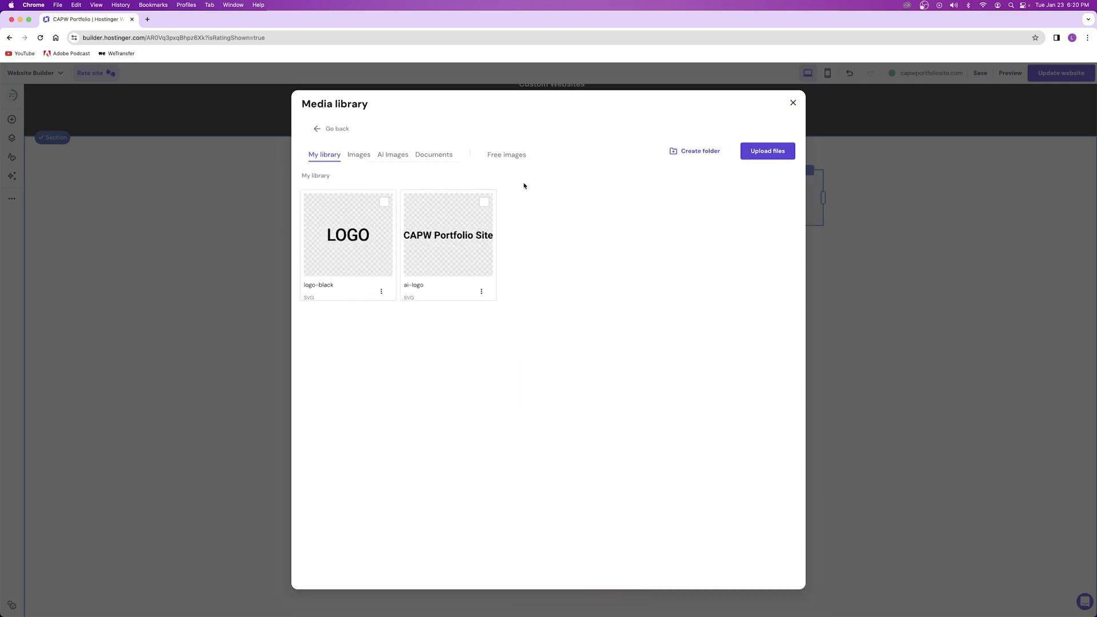
click(767, 151)
drag(782, 307, 402, 245)
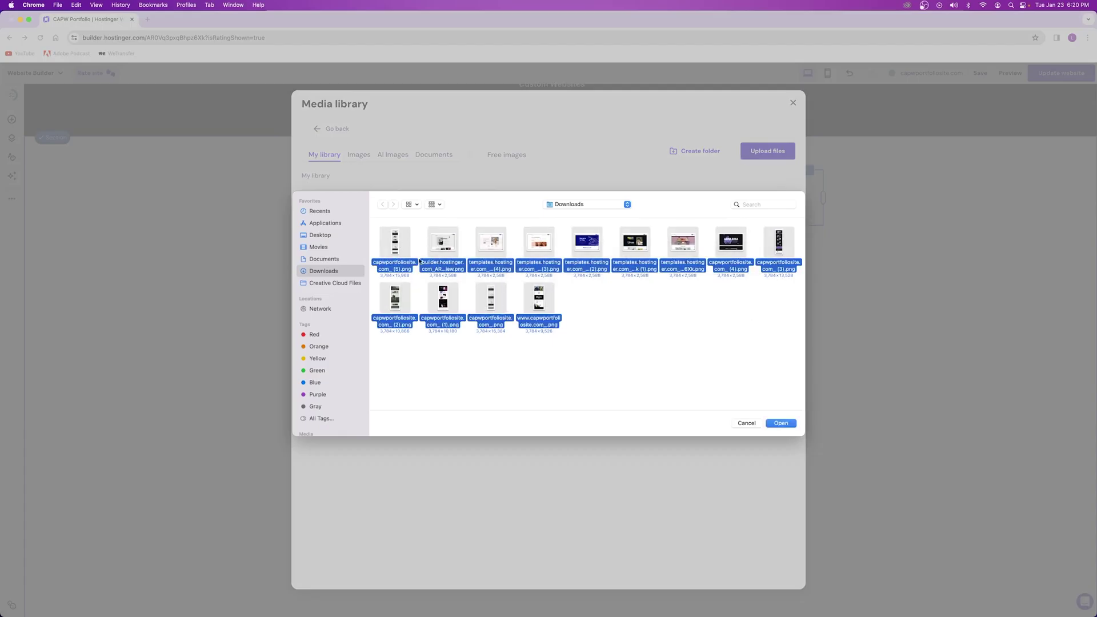
key(Return)
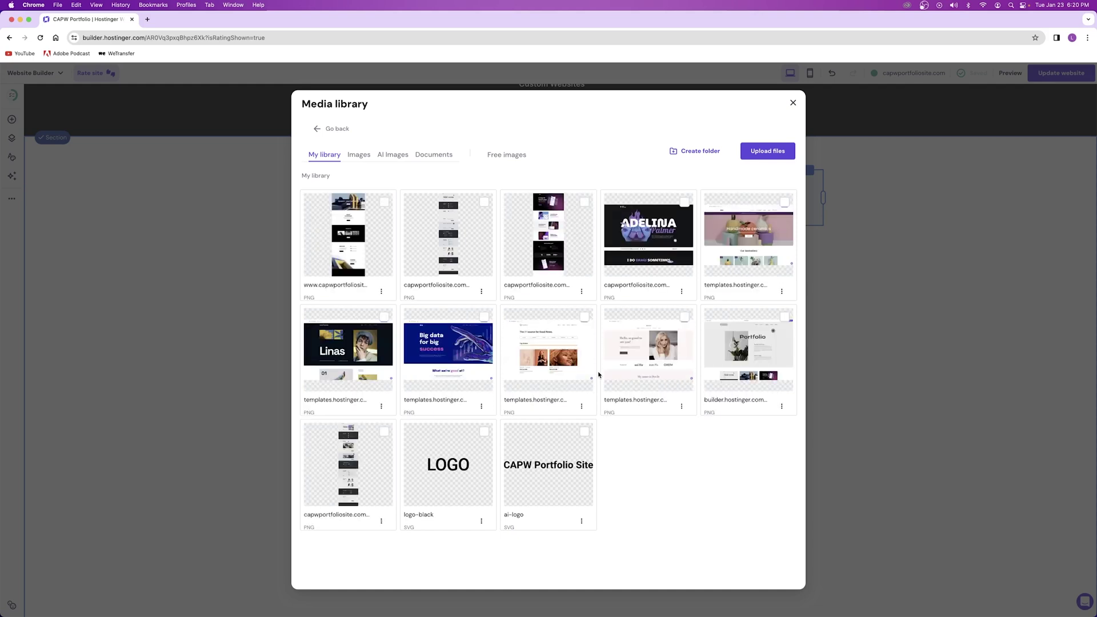
Add all eleven uploaded website screenshots to the gallery, leaving out the logo files.
click(384, 202)
click(484, 202)
click(584, 202)
click(684, 202)
click(384, 317)
click(484, 317)
click(584, 317)
click(683, 317)
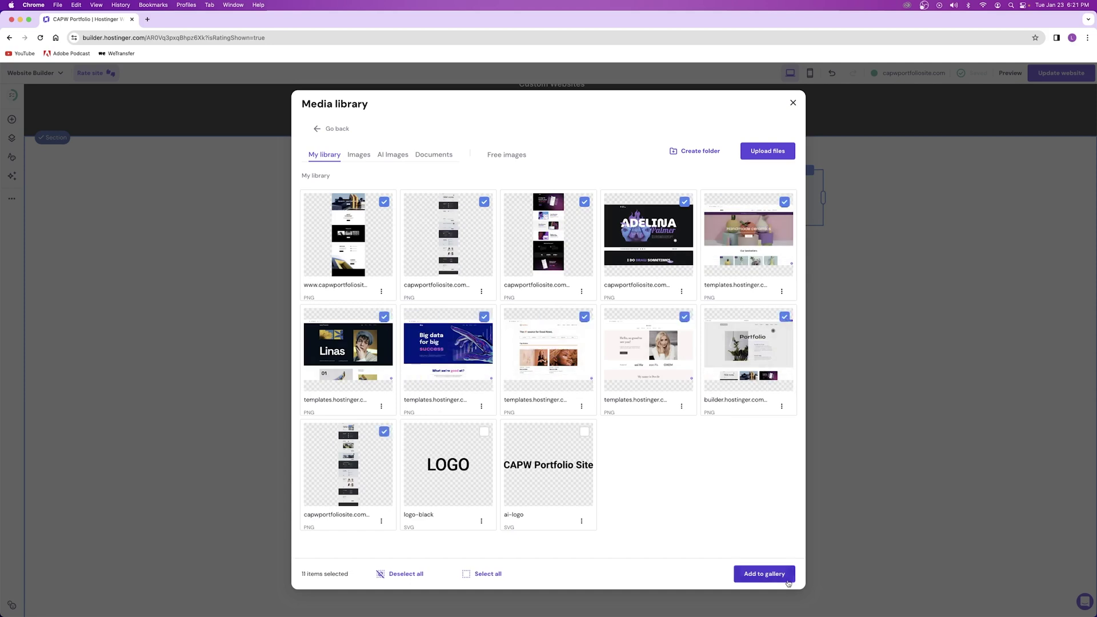
click(764, 573)
click(794, 103)
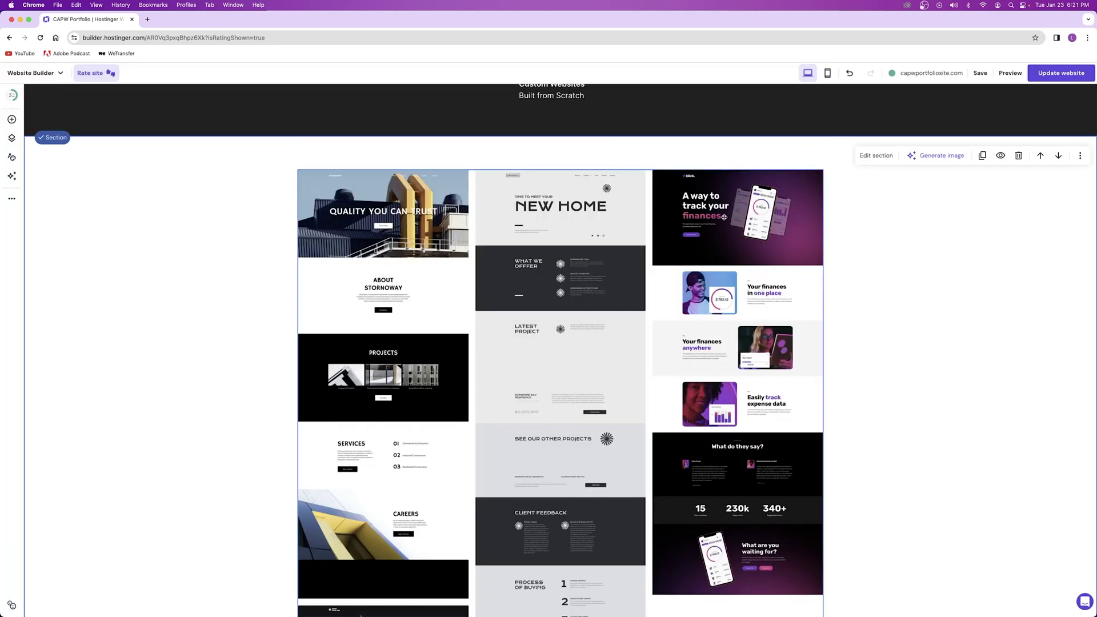
Look over the filled gallery and open the live site capwportfoliosite.com in a new browser tab.
scroll(399, 288, down, 10)
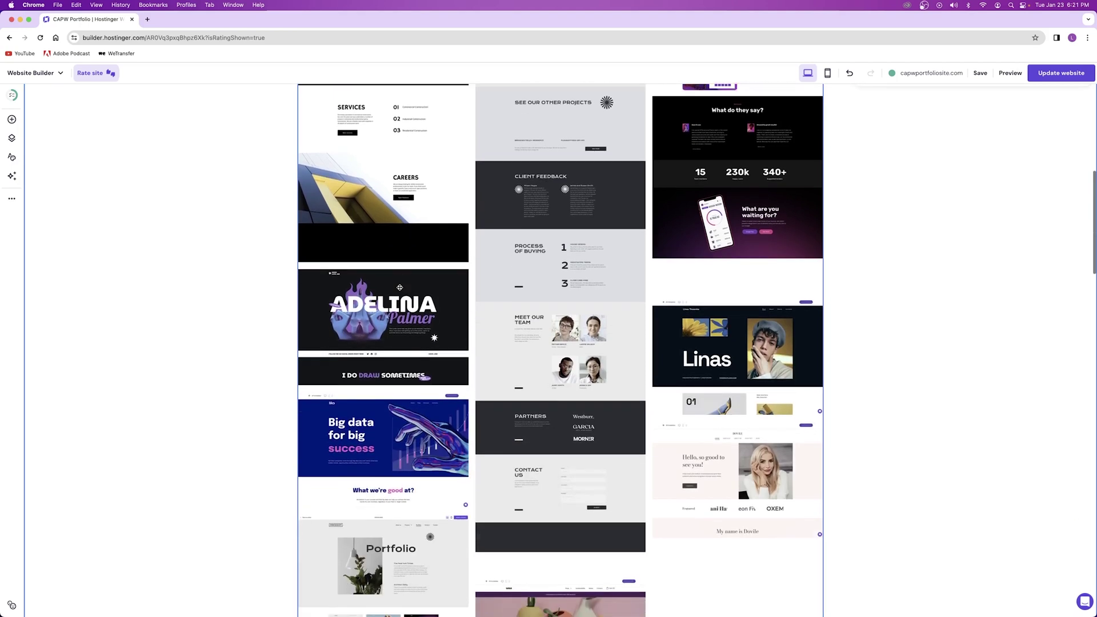
scroll(399, 288, up, 13)
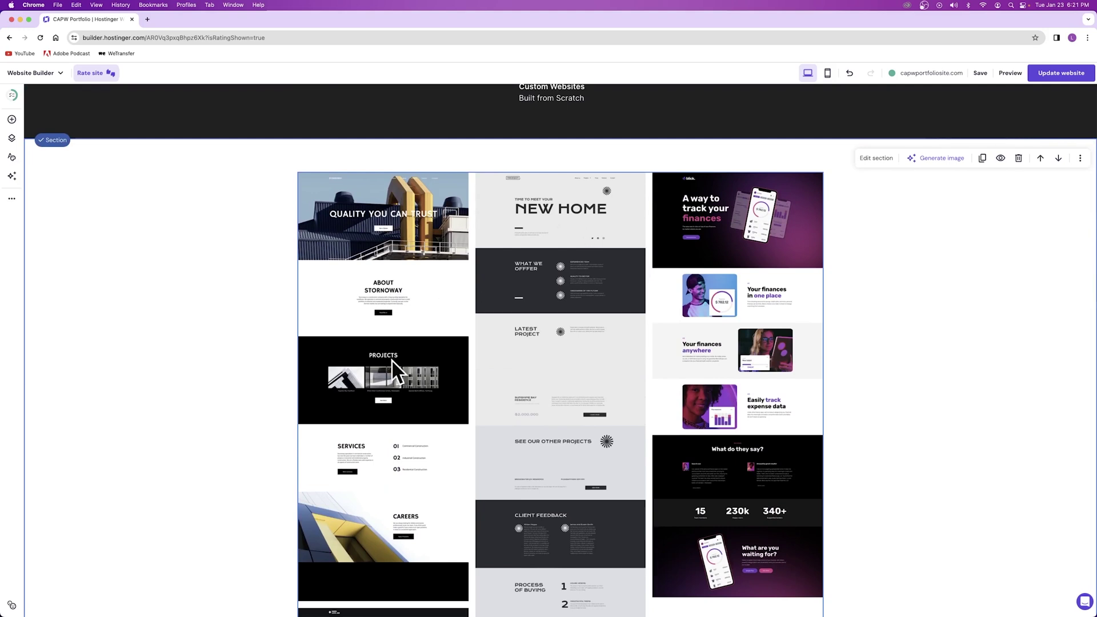
scroll(455, 320, down, 3)
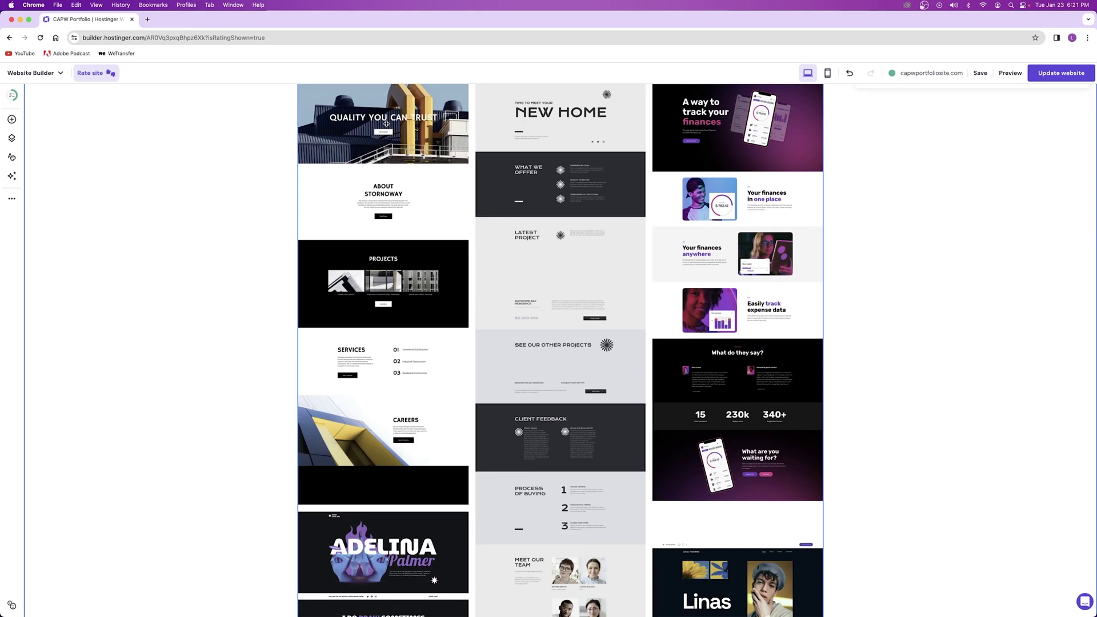
click(147, 19)
click(179, 37)
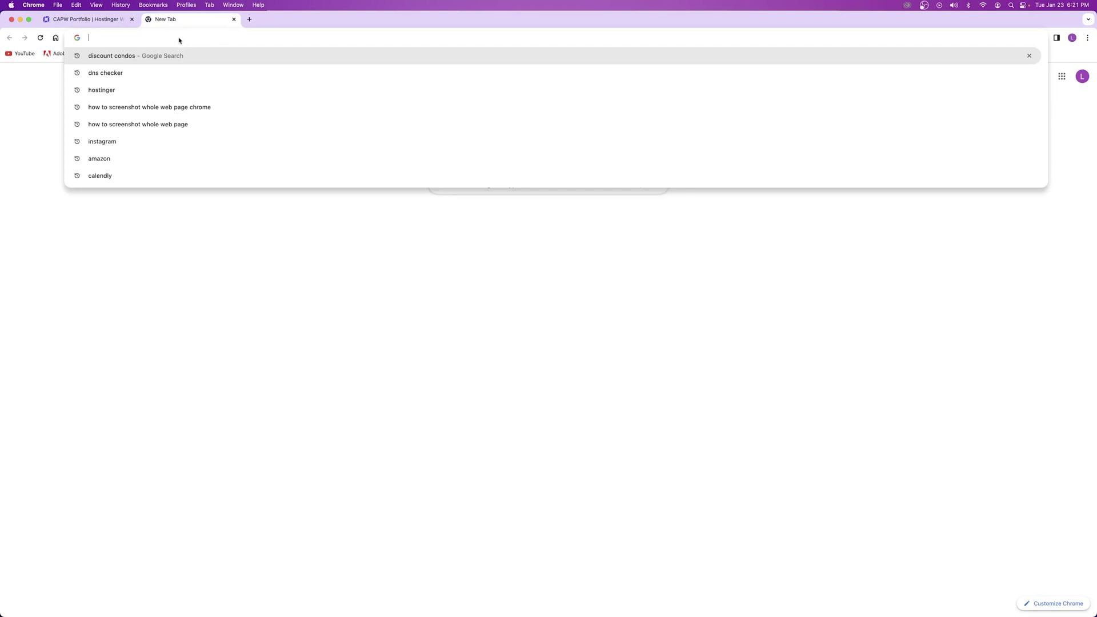
text(capwportfoliosite.com)
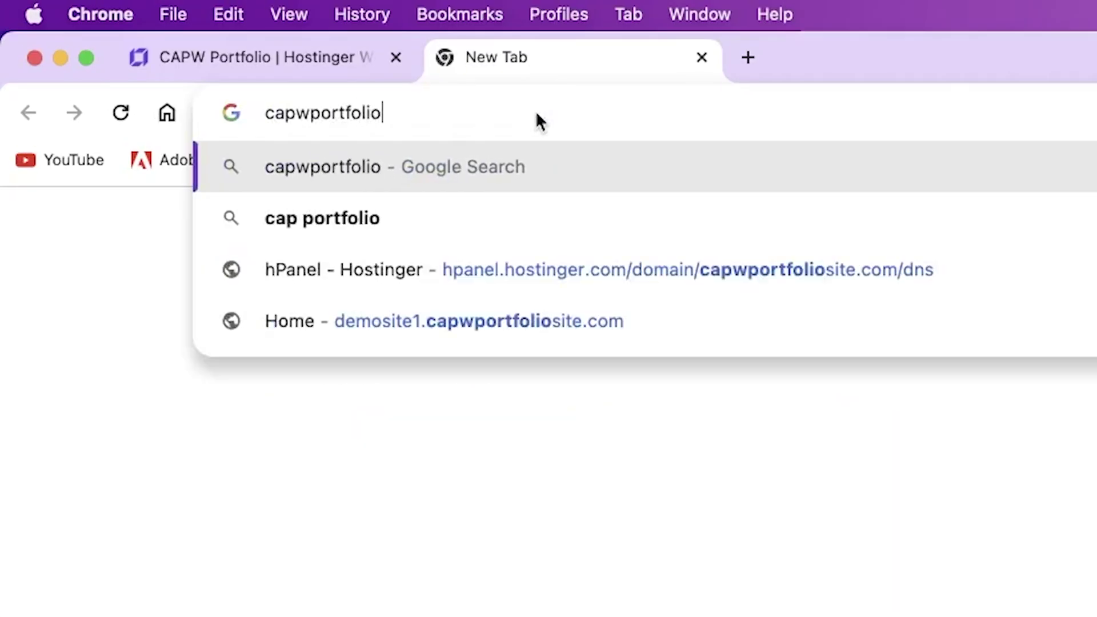
key(Return)
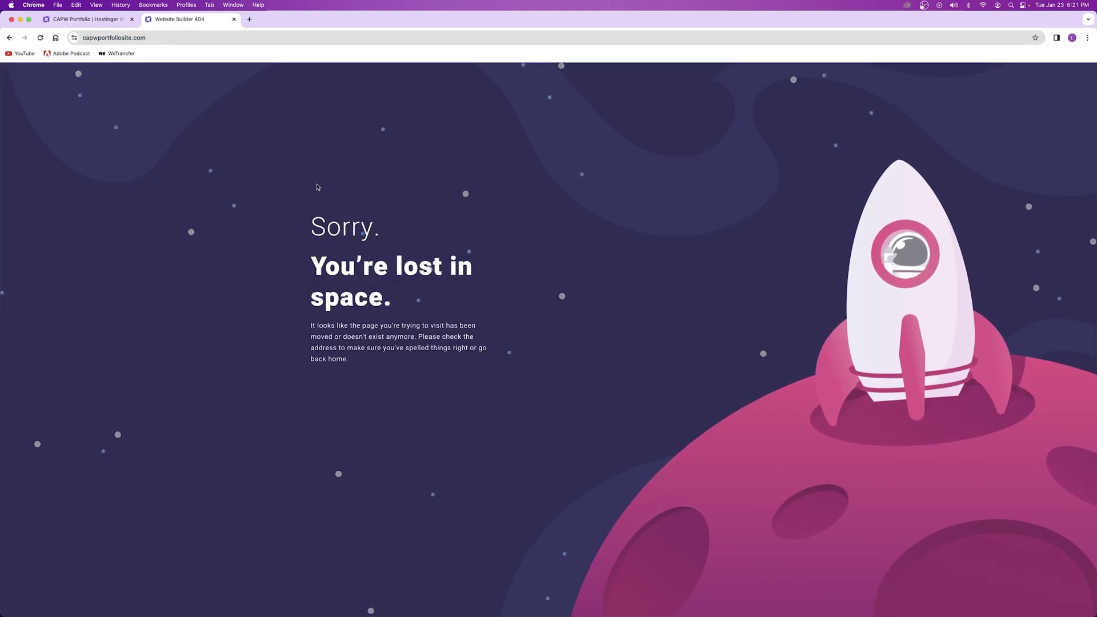
Return to the website editor and publish the site's changes without editing the mobile version.
click(95, 20)
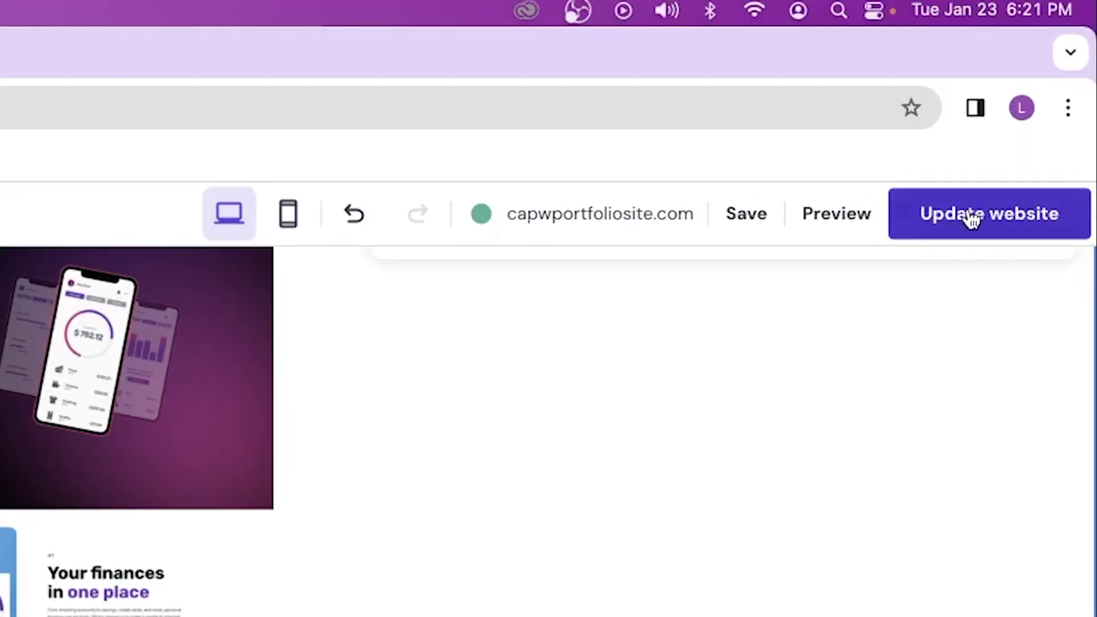
click(971, 220)
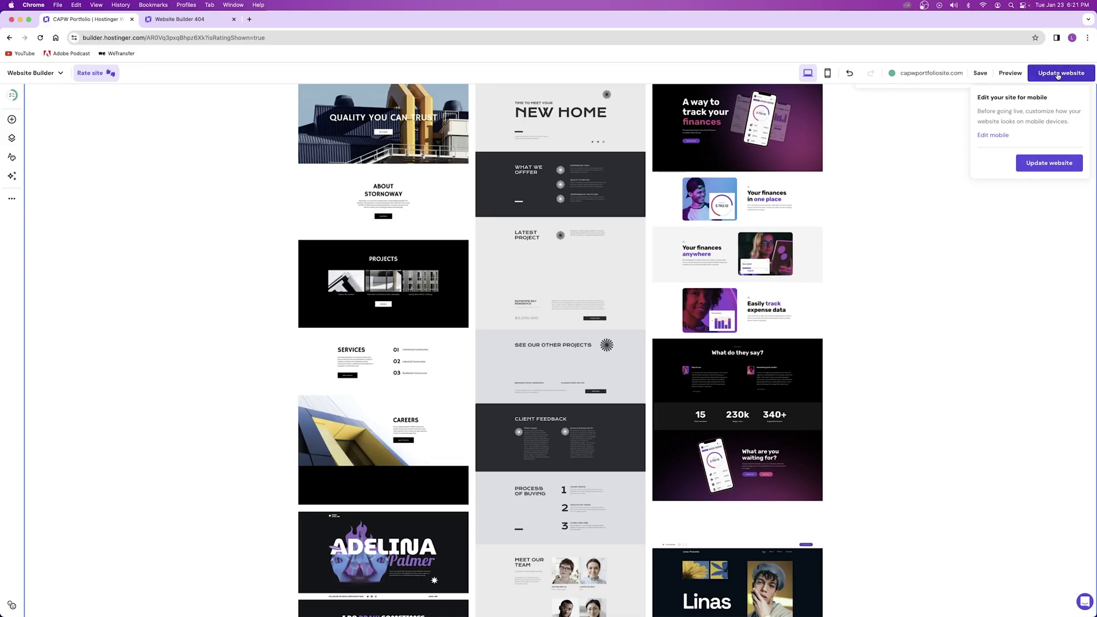
click(1056, 164)
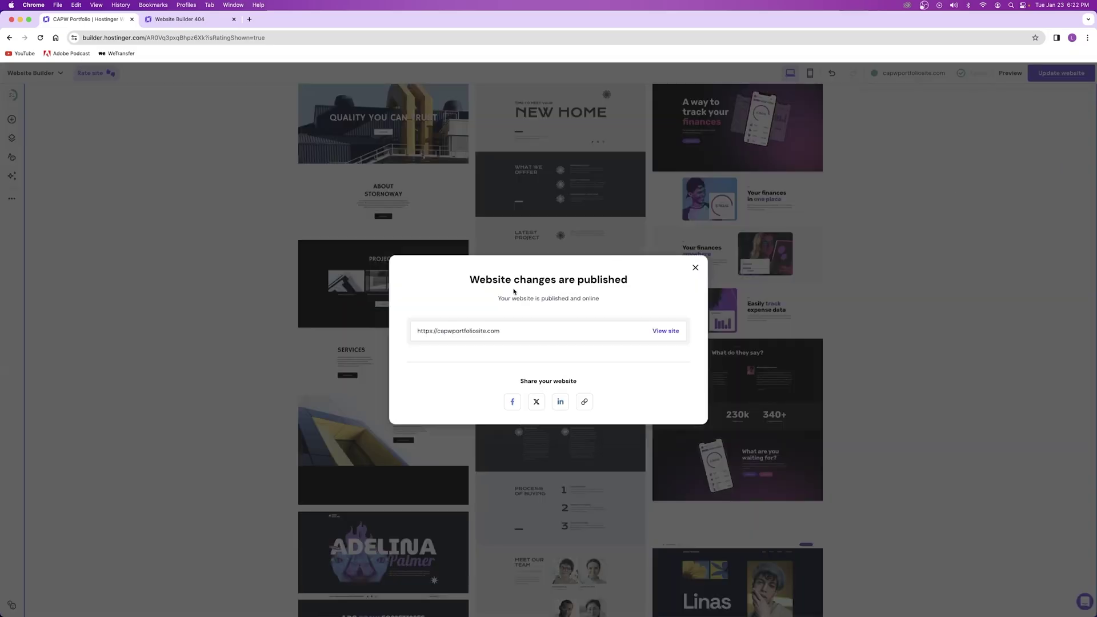
Open the published site capwportfoliosite.com from the publish confirmation and close the old Website Builder 404 tab.
drag(475, 337, 488, 335)
click(659, 333)
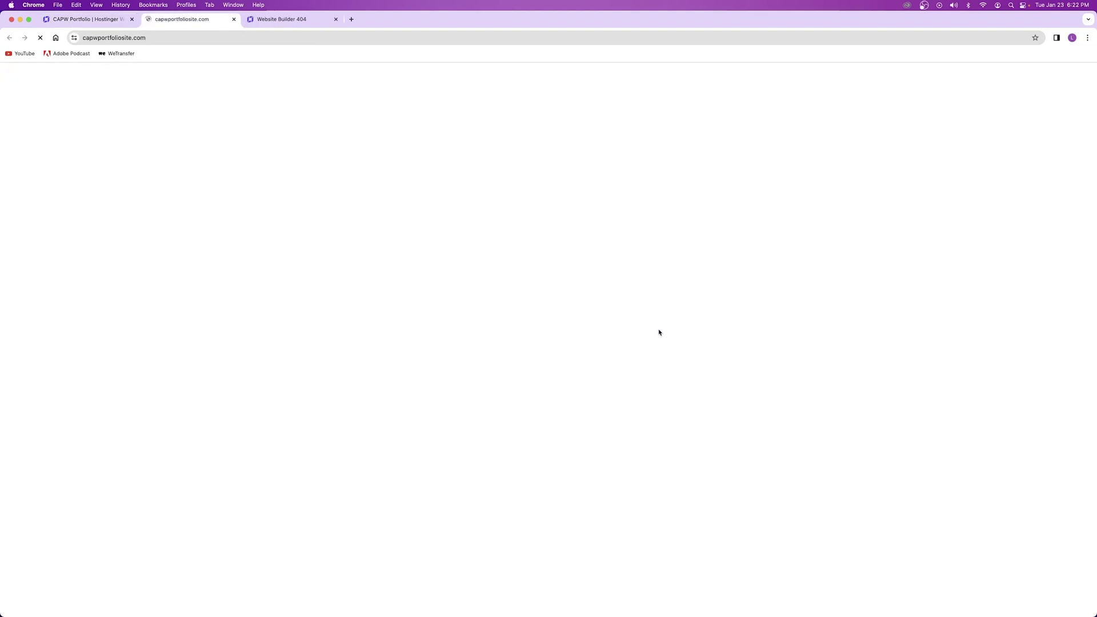
click(350, 19)
click(184, 40)
click(185, 40)
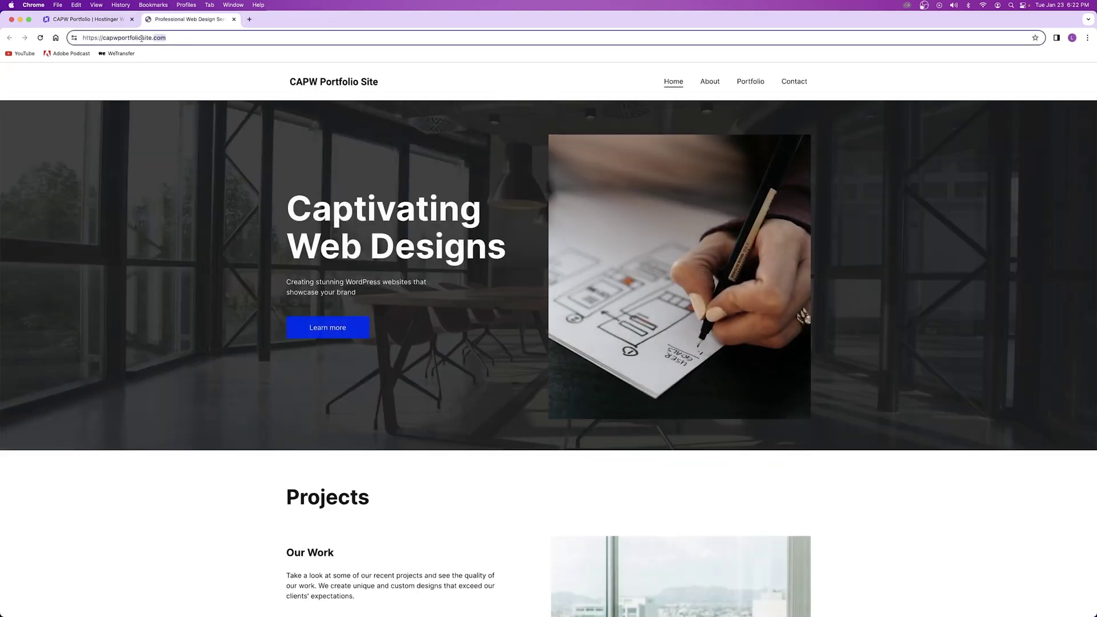
Review the live site's home page and its Portfolio page gallery, and return to the home page.
click(536, 236)
scroll(590, 237, down, 15)
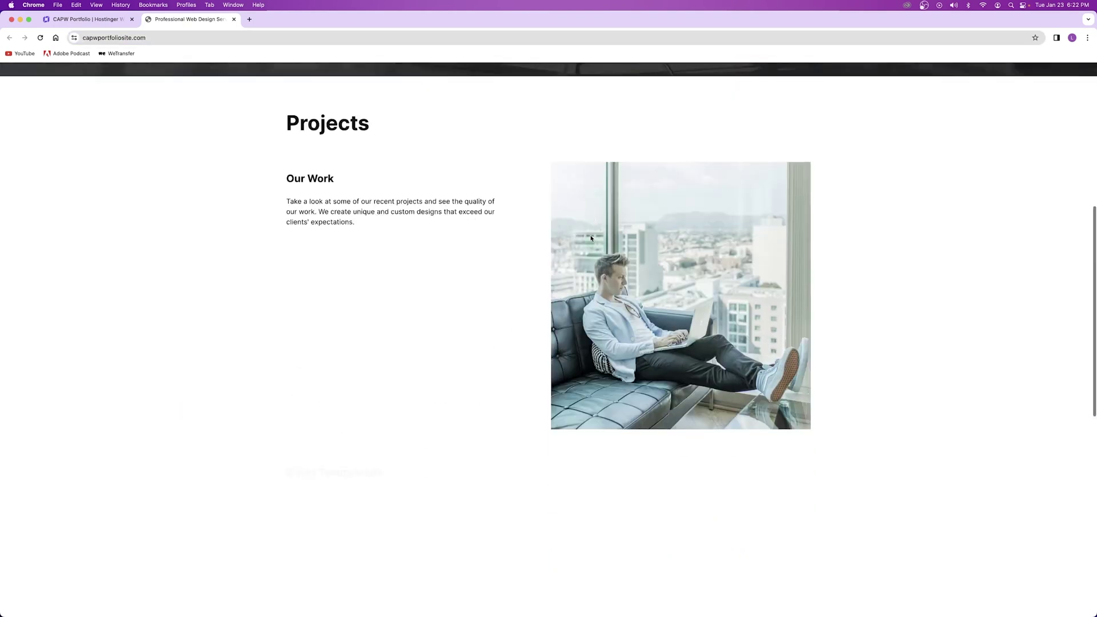
scroll(628, 189, up, 20)
click(750, 81)
scroll(778, 191, down, 13)
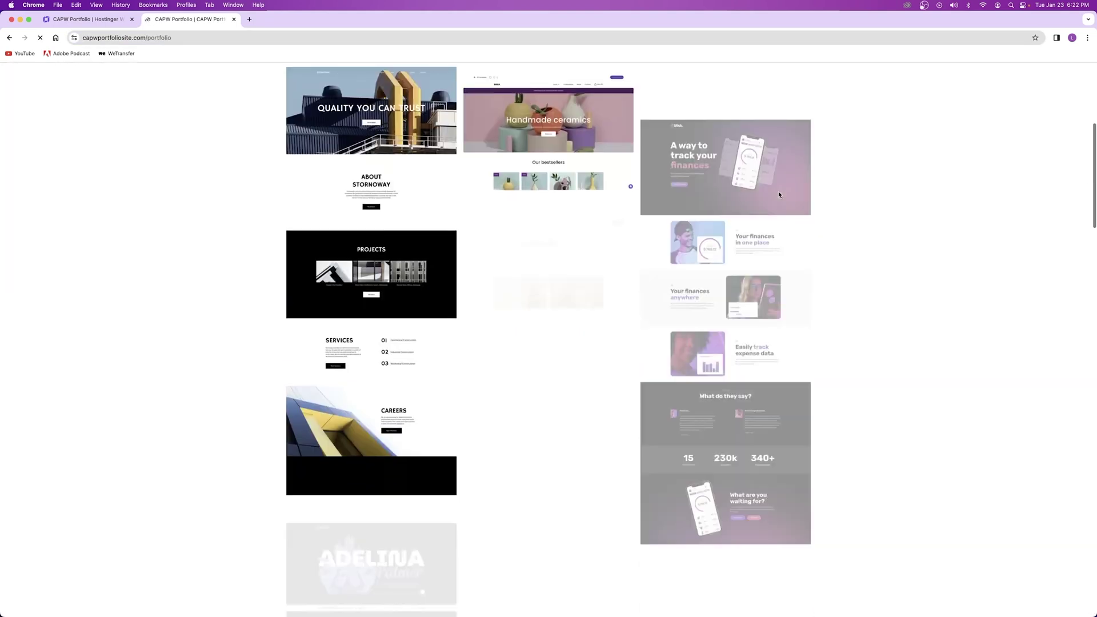
scroll(684, 145, up, 13)
click(673, 81)
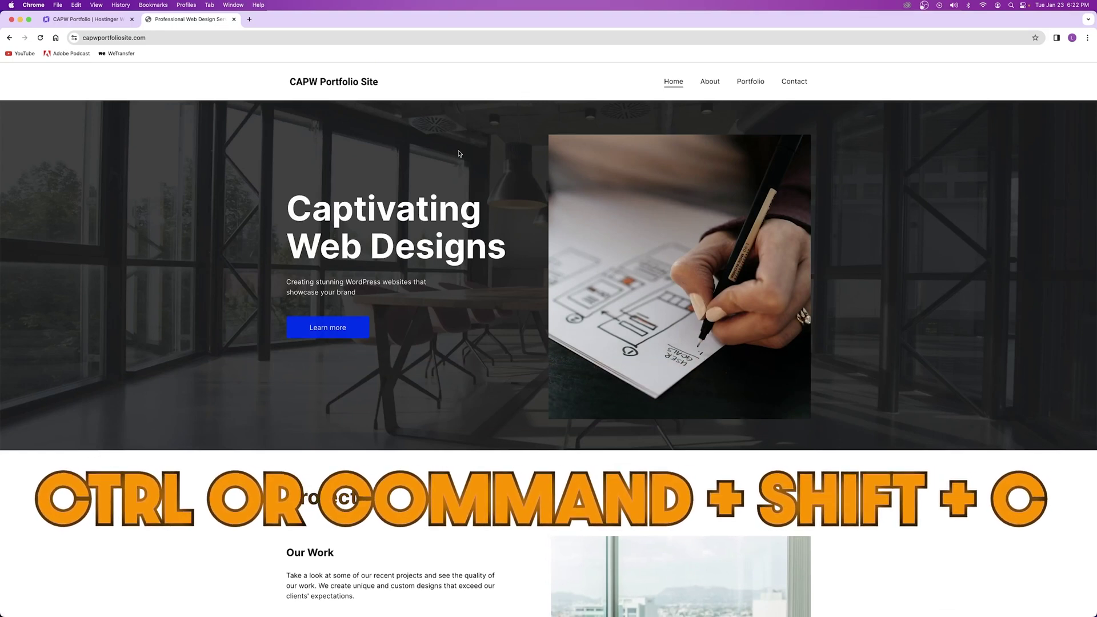
Capture a full size screenshot of the live home page by running the screenshot command in the developer tools.
key(super+shift+c)
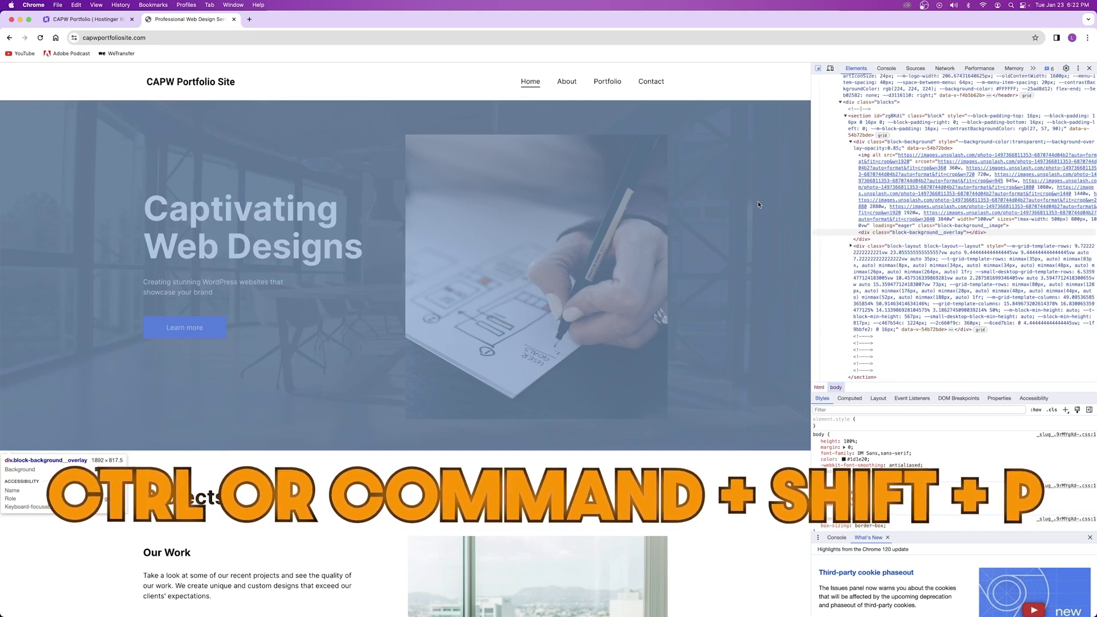
key(super+shift+p)
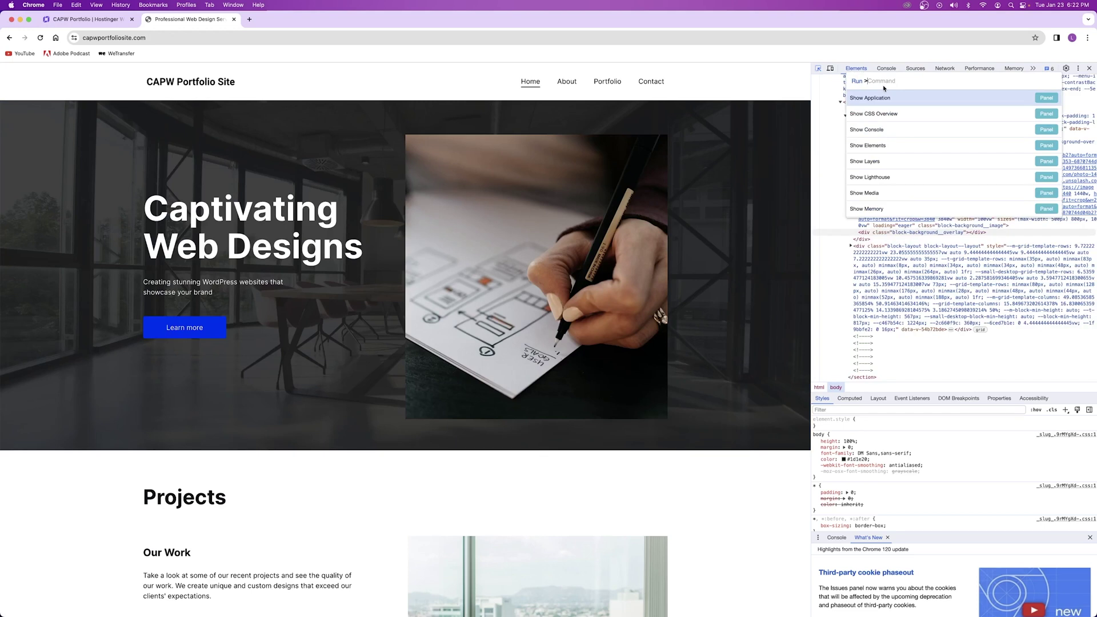
text(screenshot)
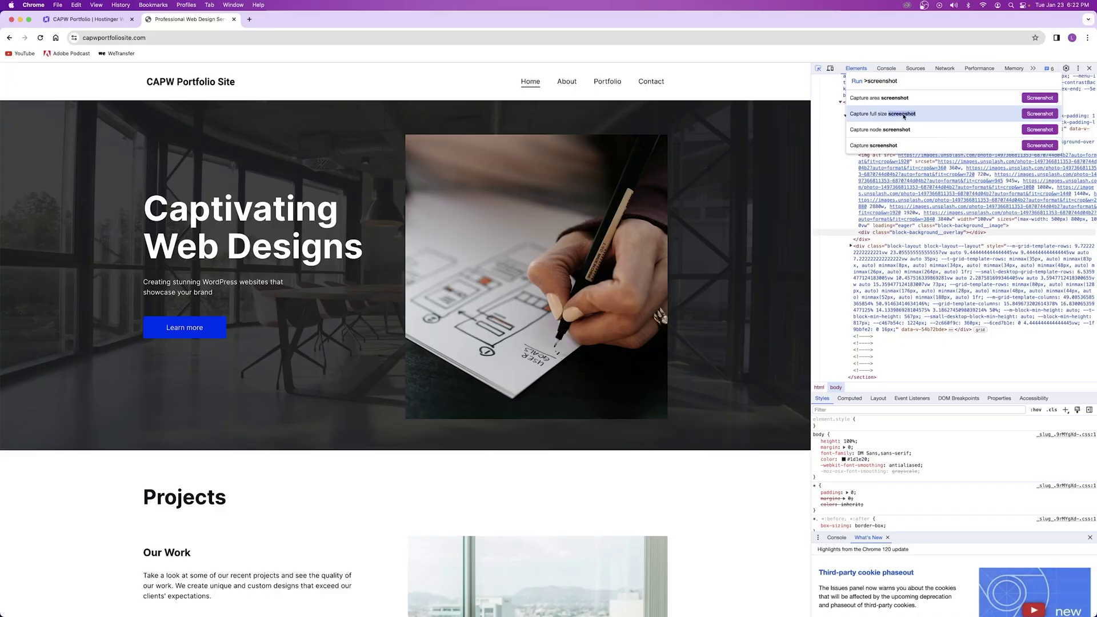
scroll(503, 162, down, 15)
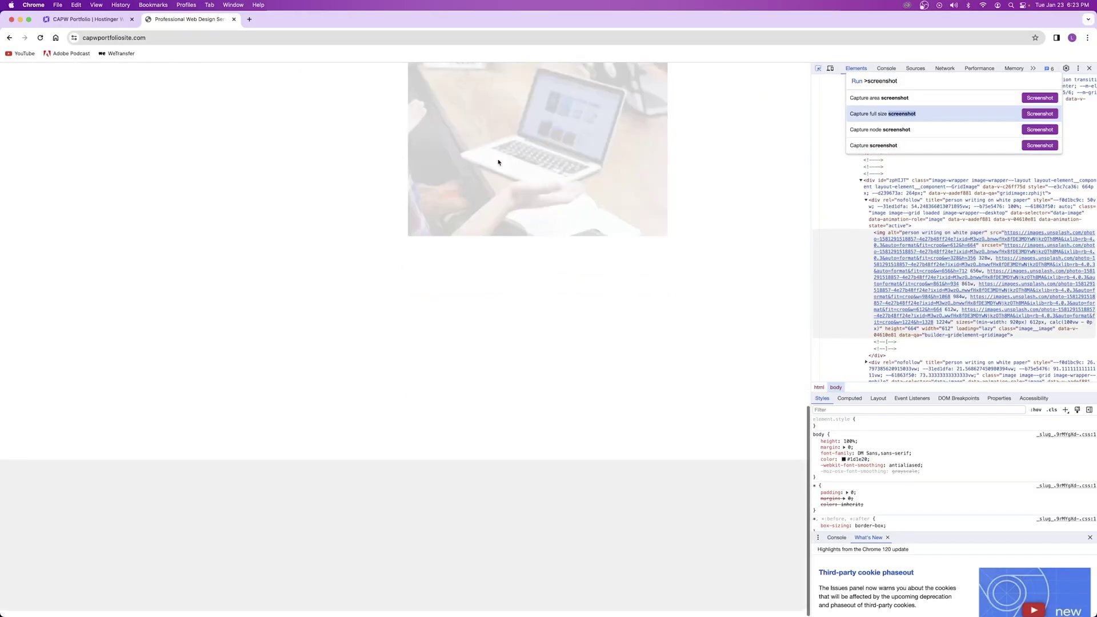
scroll(497, 163, up, 15)
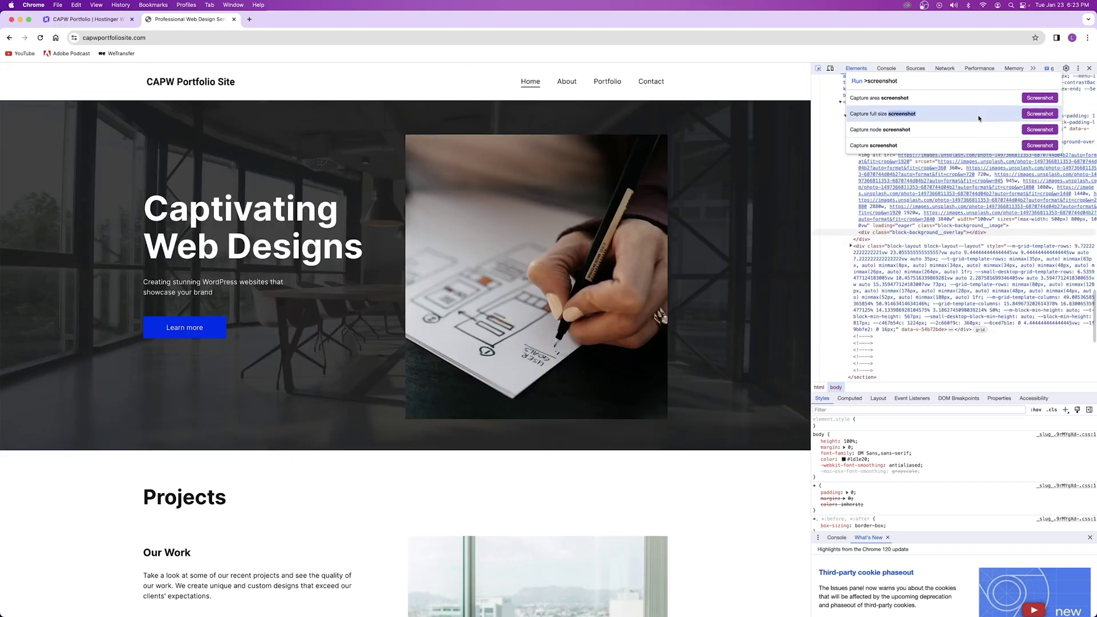
click(979, 115)
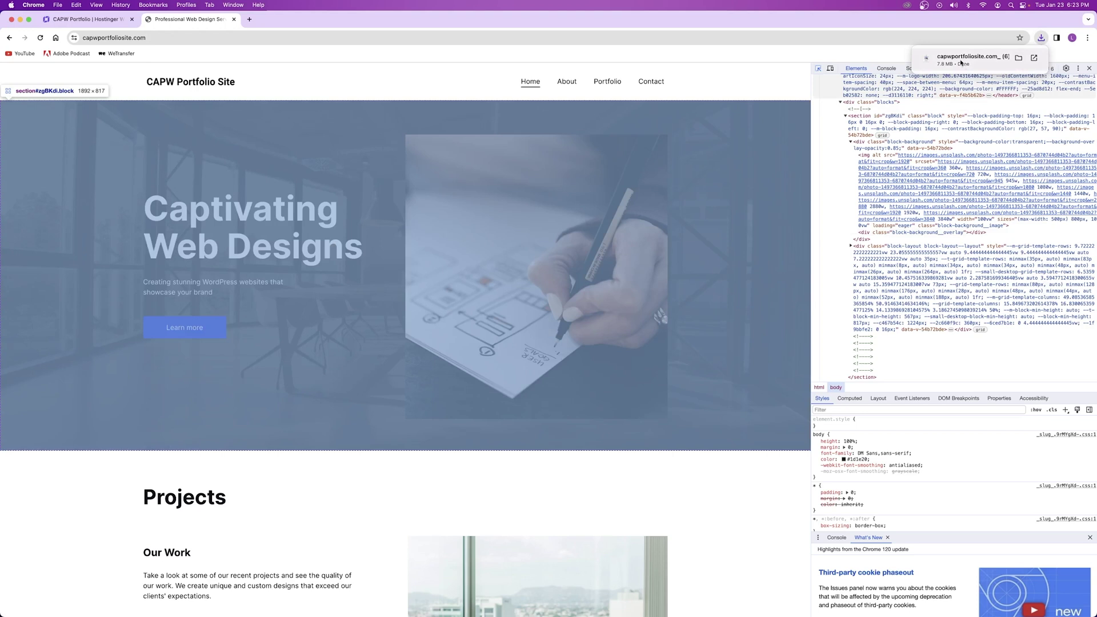
Show the downloaded screenshot in its folder, preview capwportfoliosite.com_ (6).png, and close the preview.
mouse_move(964, 64)
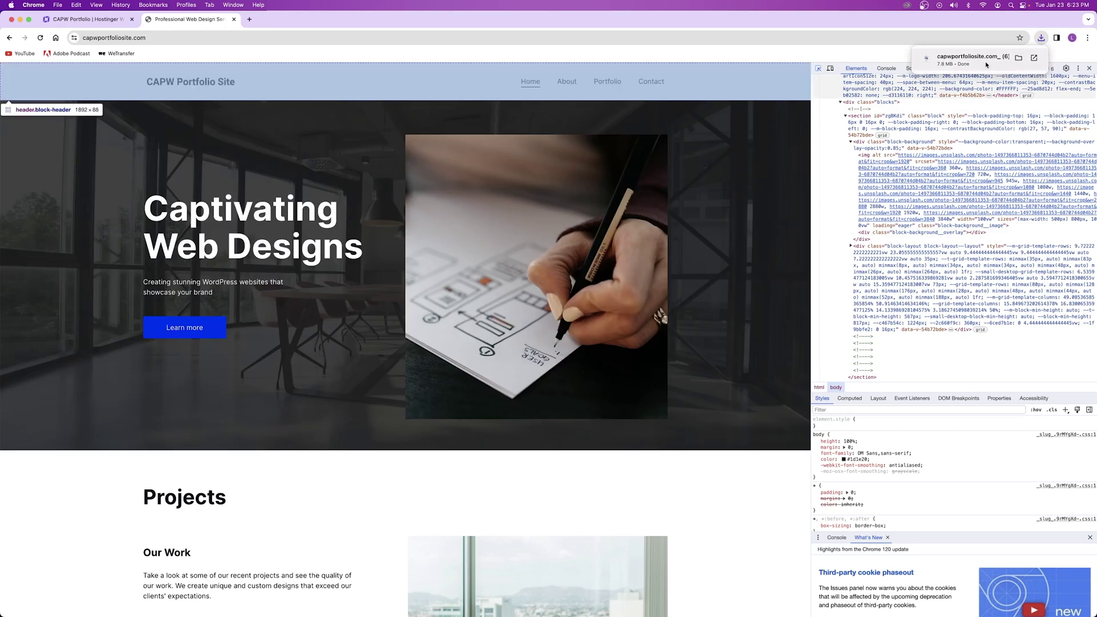
click(1018, 59)
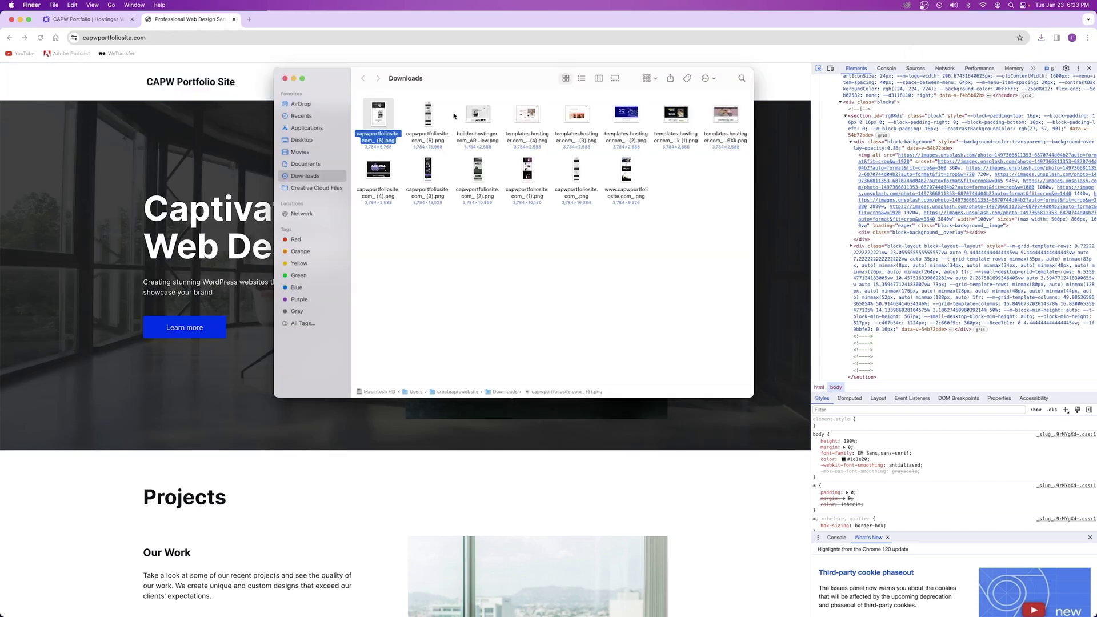
double_click(379, 117)
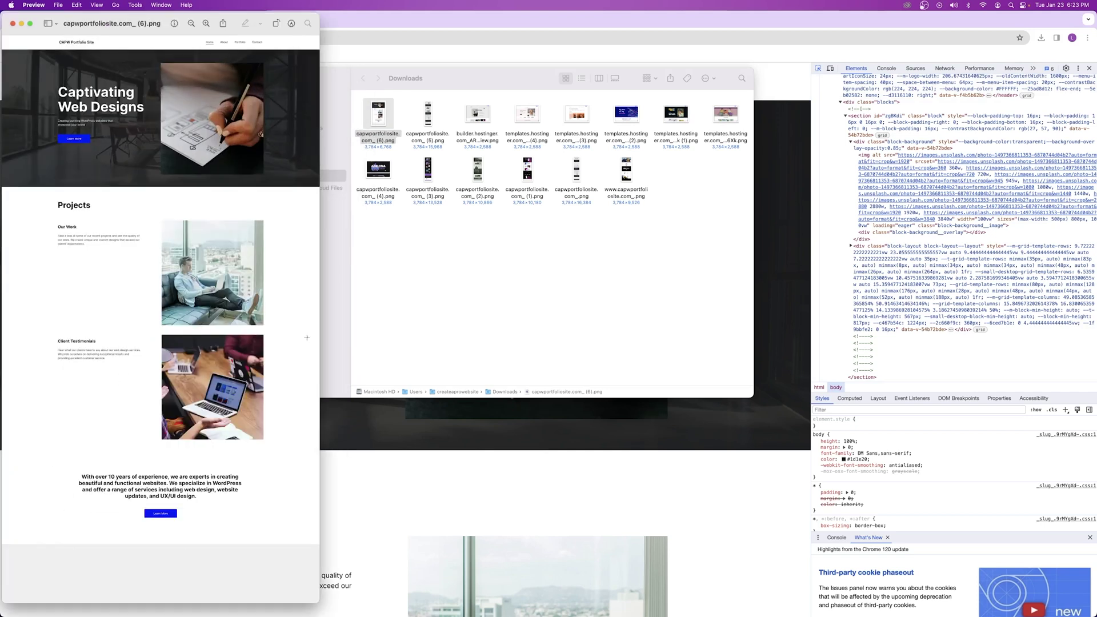
key(super+w)
click(509, 255)
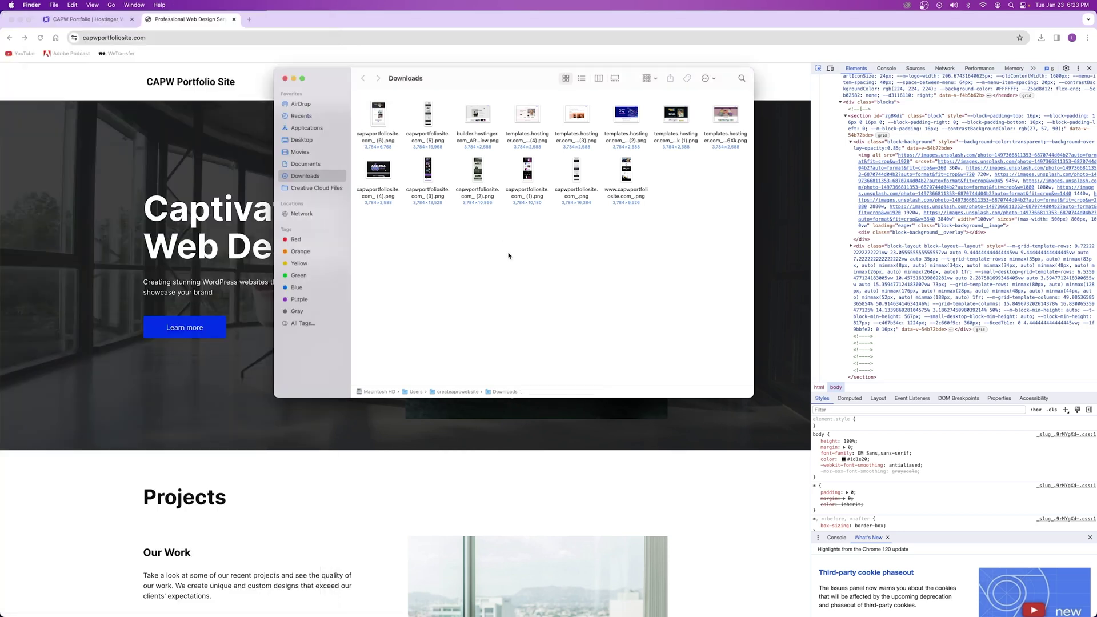
Look through the other website screenshot PNG files stored in the Downloads folder.
click(426, 170)
click(477, 169)
click(526, 170)
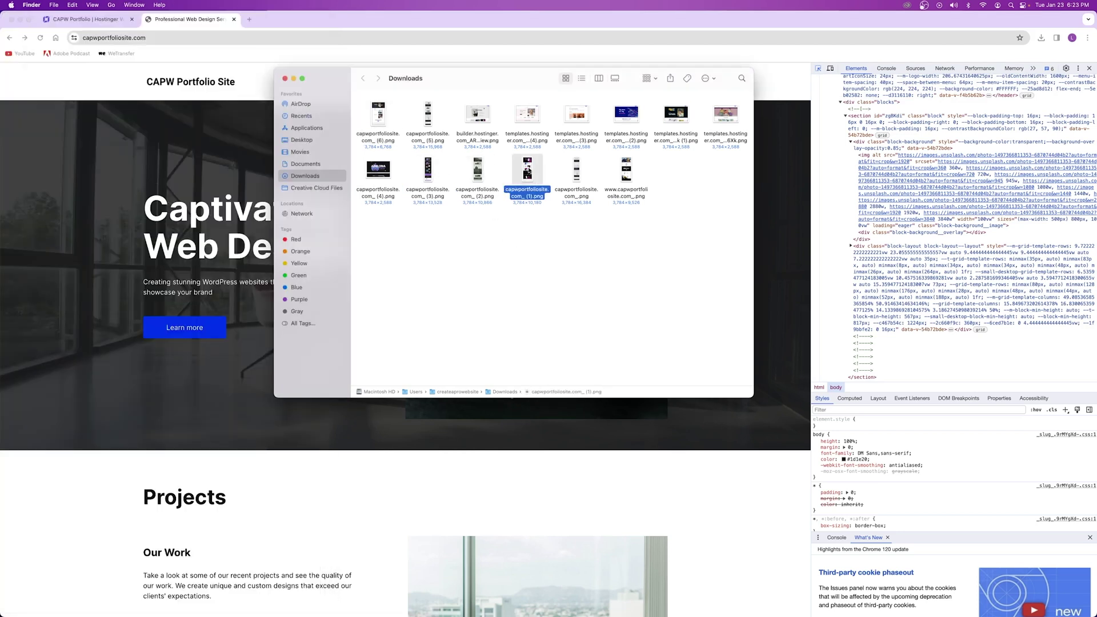
click(637, 169)
click(627, 118)
click(576, 117)
click(527, 117)
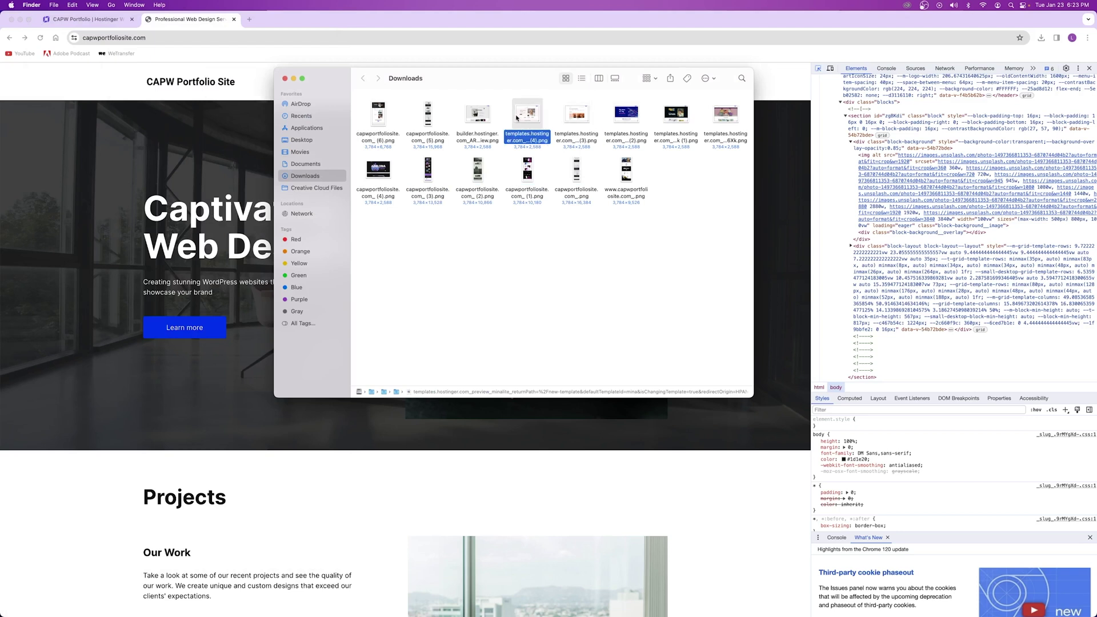
click(477, 117)
click(430, 134)
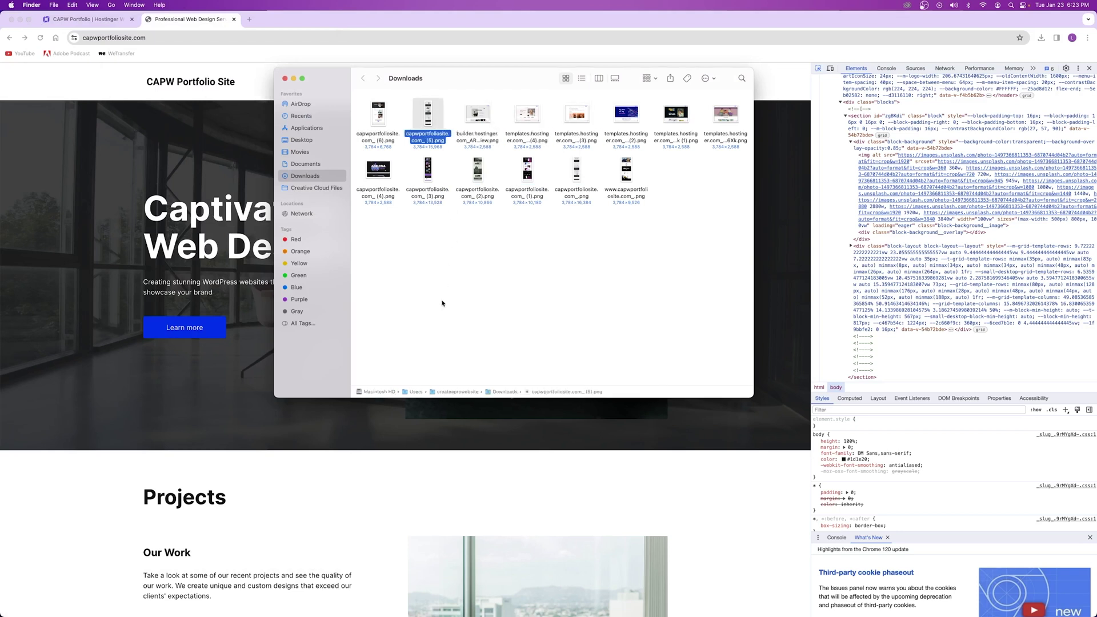
Close the Downloads folder window and the developer tools to get back to the full-width live site.
click(285, 78)
click(1089, 68)
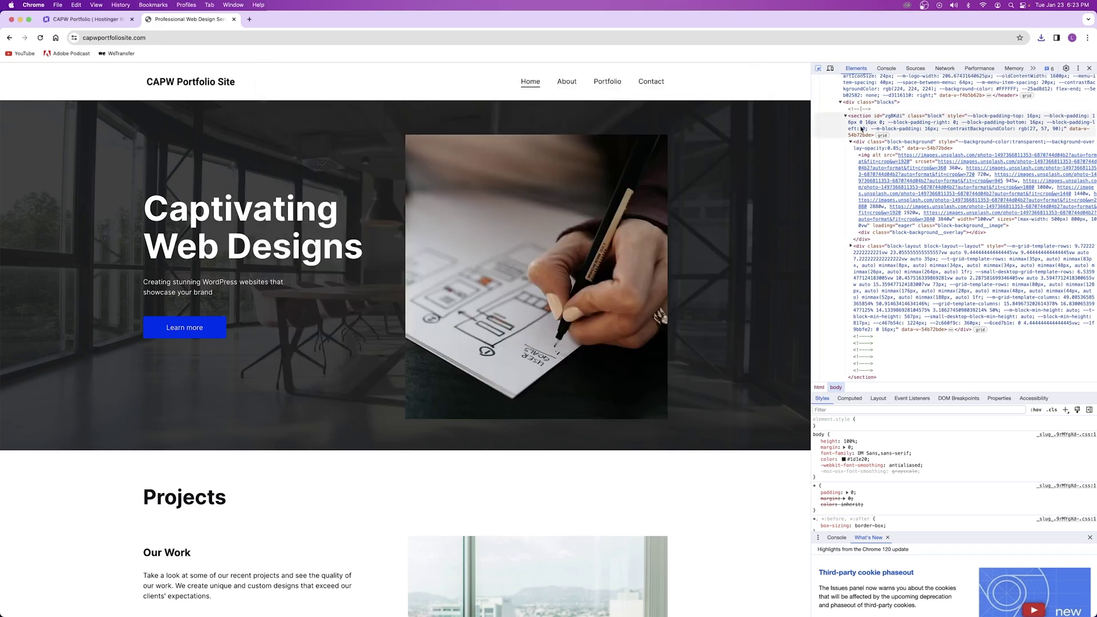
click(1090, 68)
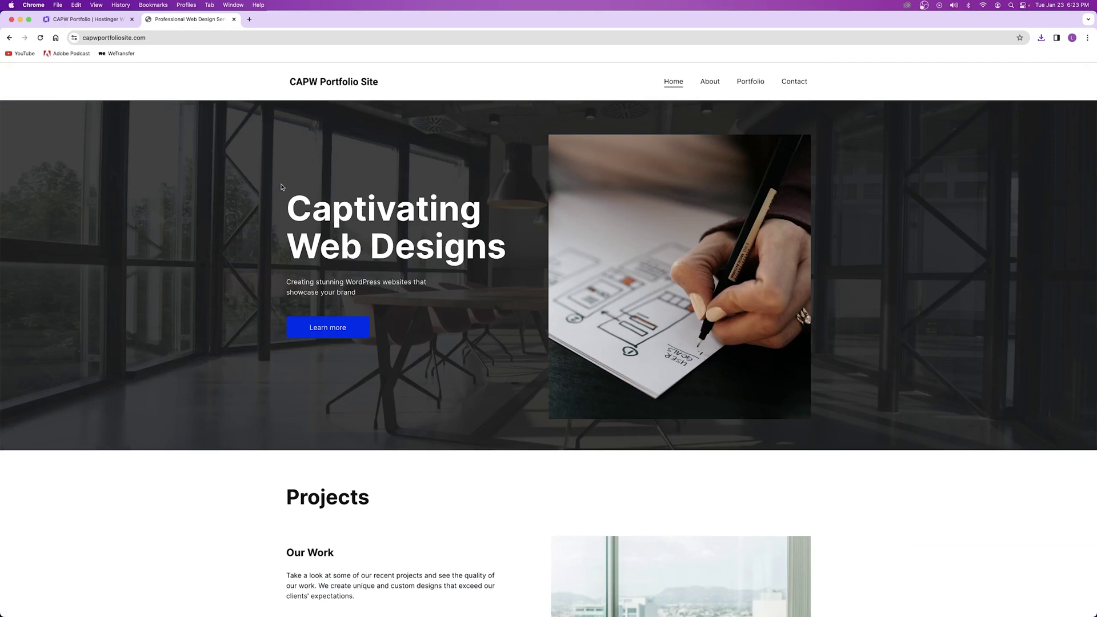